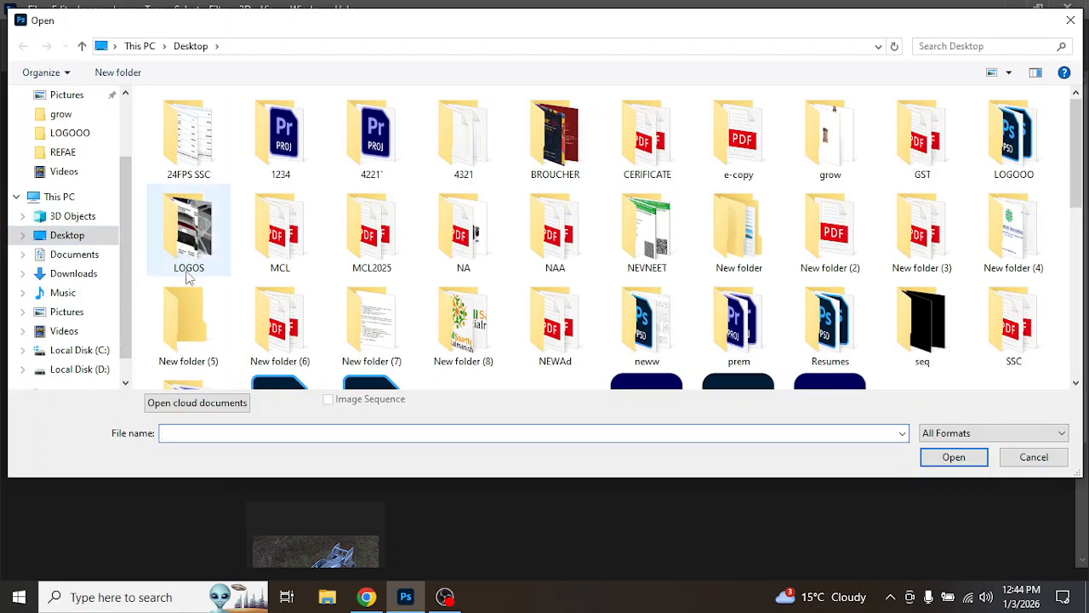
# Step: Create a new document at the Default Photoshop Size, 7 x 5 in at 300 ppi
pyautogui.click(1034, 457)
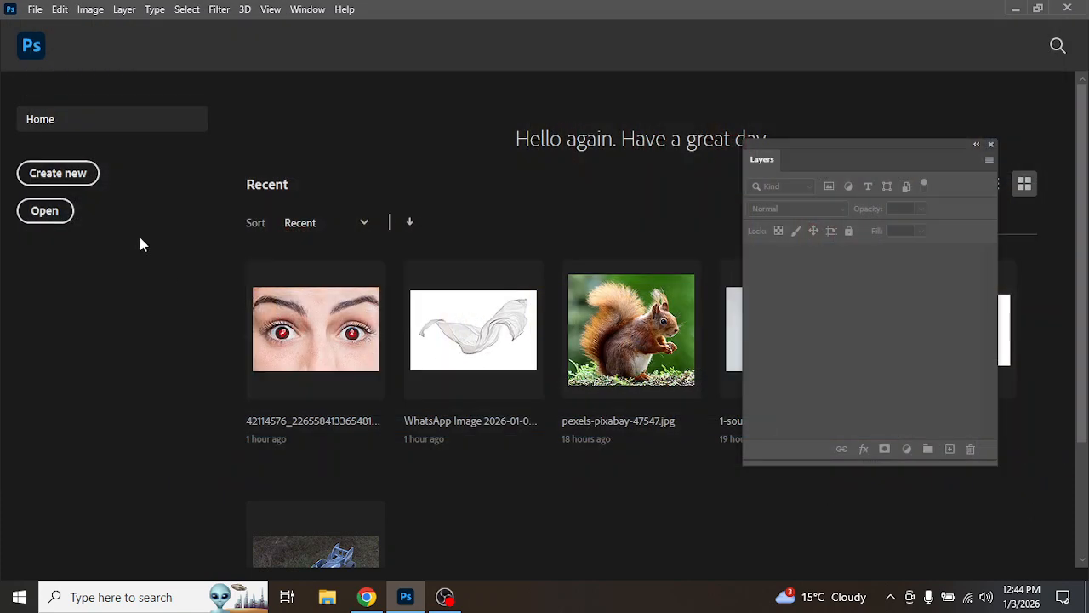
pyautogui.click(73, 173)
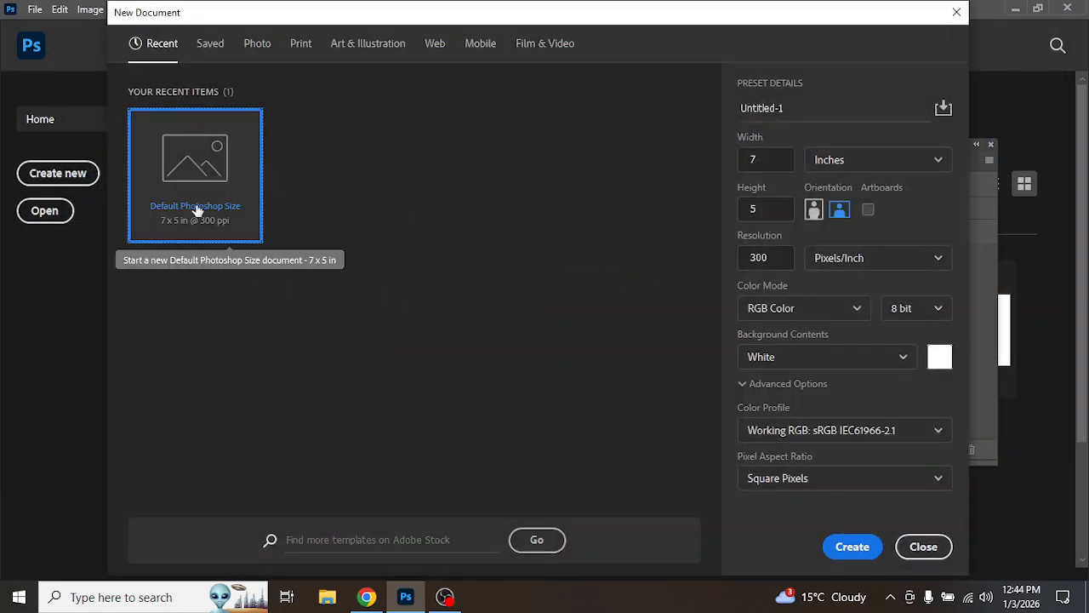
pyautogui.doubleClick(213, 198)
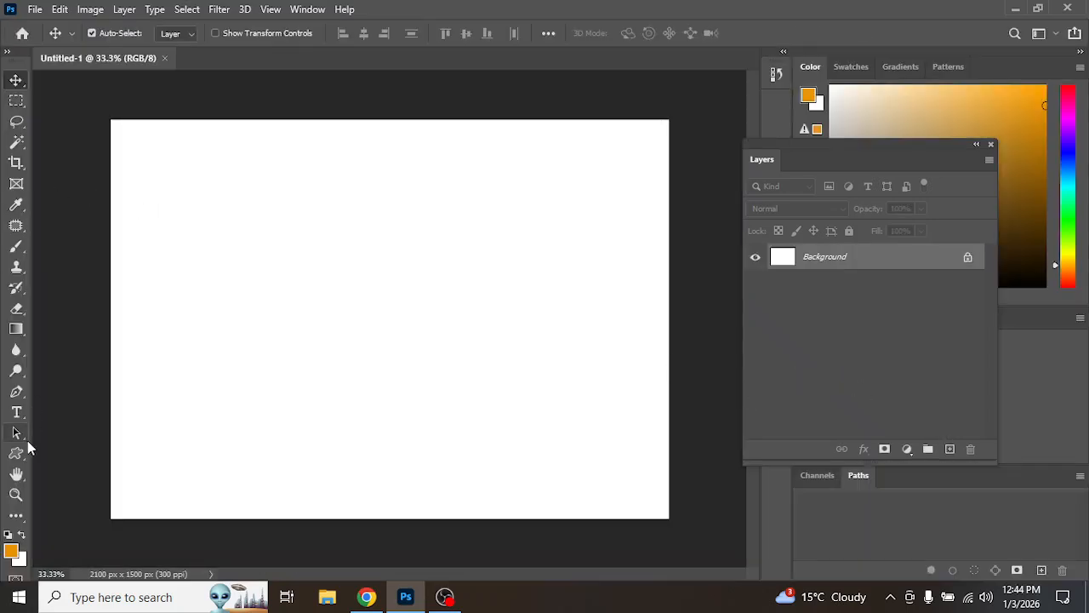
# Step: Add a text layer with the Horizontal Type Tool and type PATNA on the canvas
pyautogui.click(18, 415)
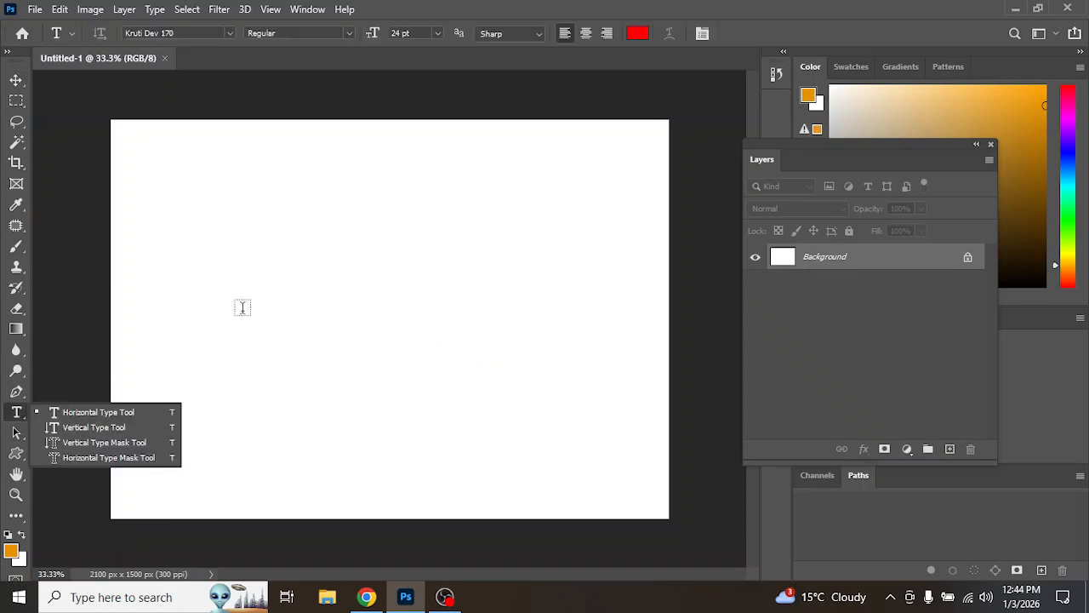
pyautogui.click(128, 413)
pyautogui.click(228, 319)
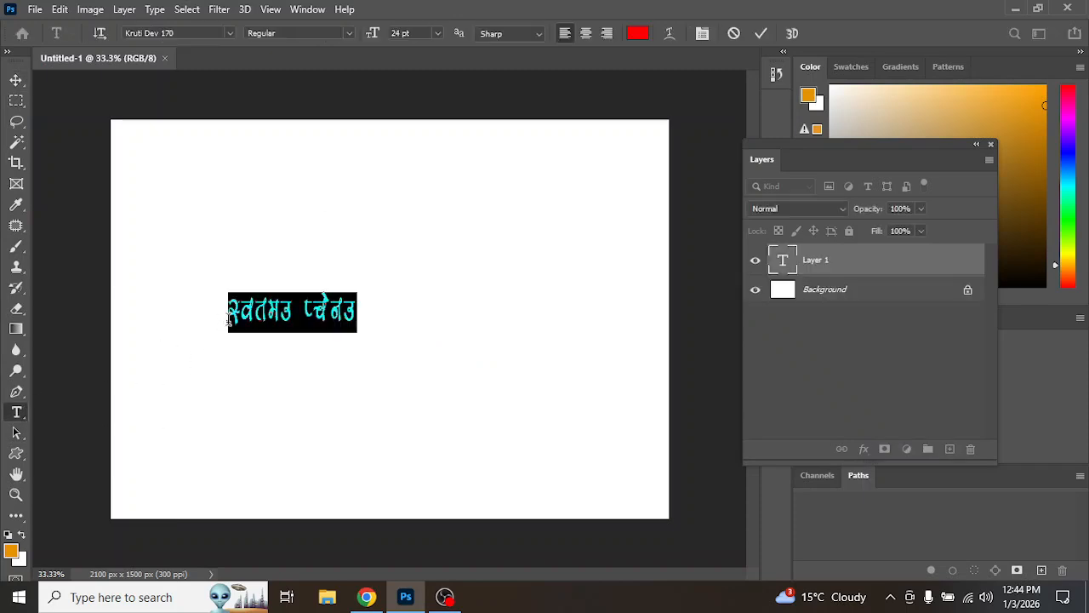
pyautogui.write('gkjNk')
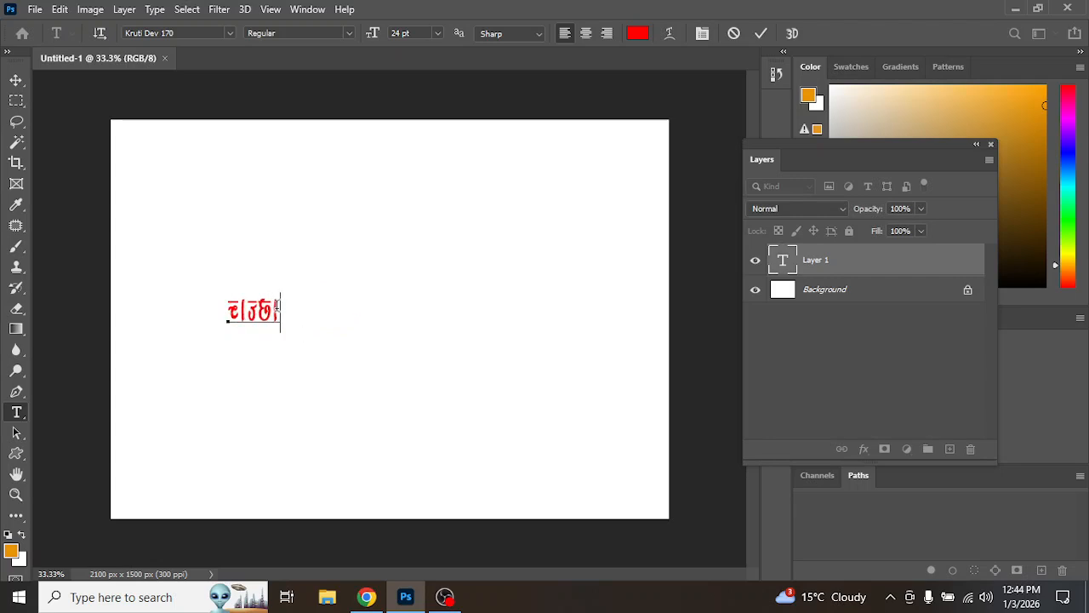
# Step: Select all the text and change its font to Maximum Voltage, then commit the text
pyautogui.hotkey('ctrl', 'a')
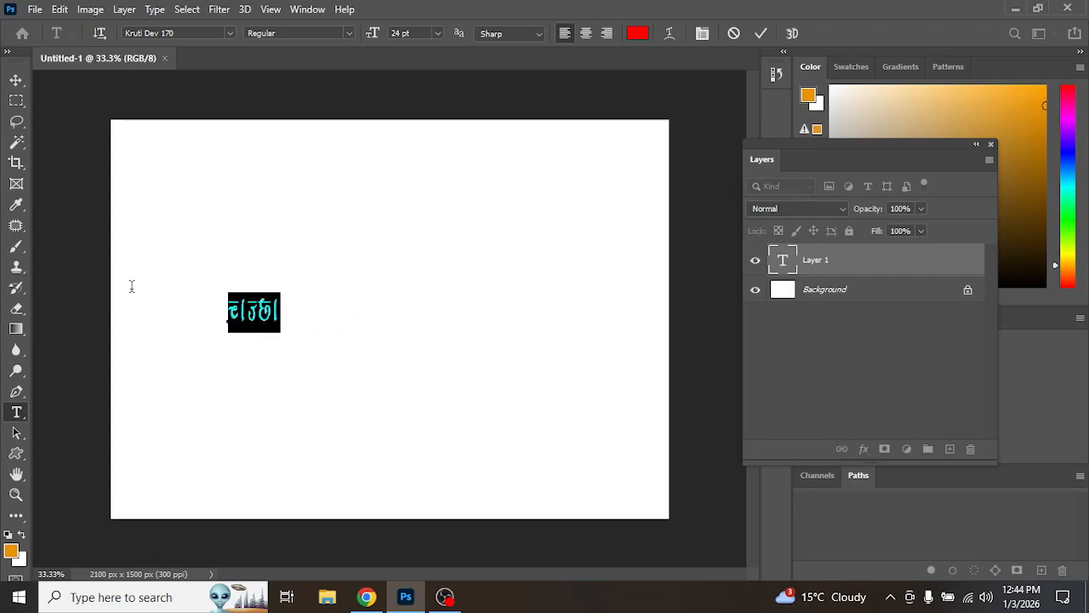
pyautogui.click(230, 32)
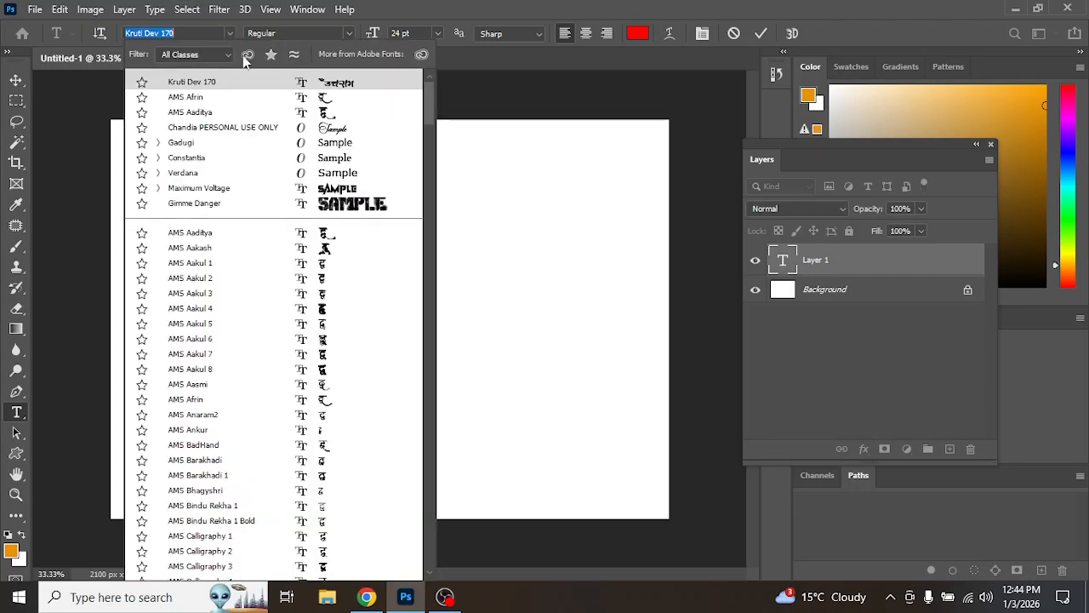
pyautogui.click(341, 188)
pyautogui.click(17, 82)
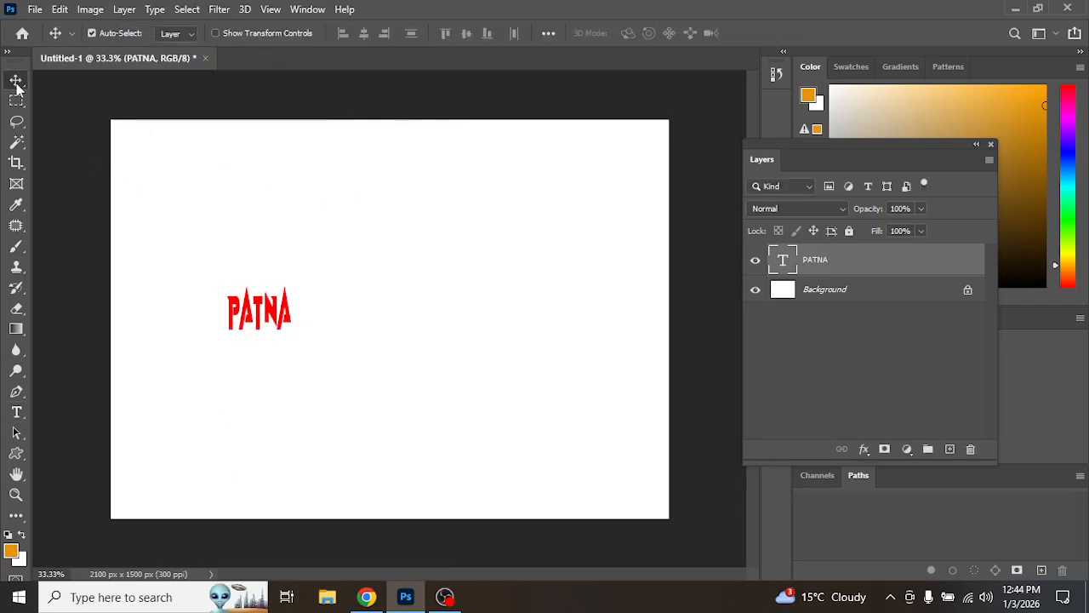
# Step: Scale the PATNA text up with Free Transform so it fills most of the canvas width
pyautogui.hotkey('ctrl', 't')
pyautogui.moveTo(286, 285); pyautogui.dragTo(453, 299)
pyautogui.press('Return')
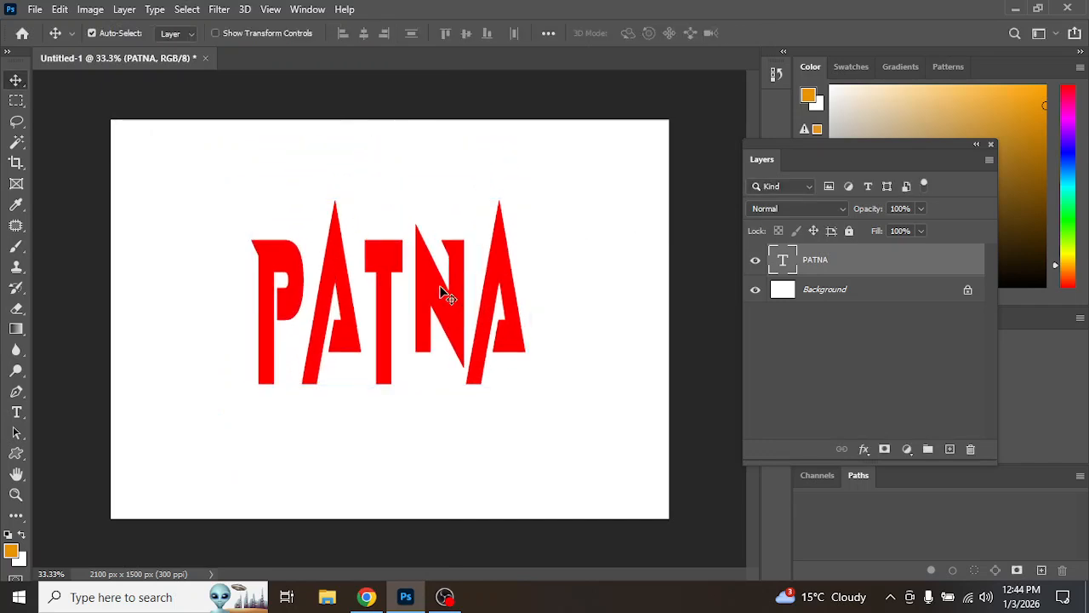
# Step: Try adding an Outer Glow in green 54ff00 to the PATNA text layer
pyautogui.doubleClick(940, 267)
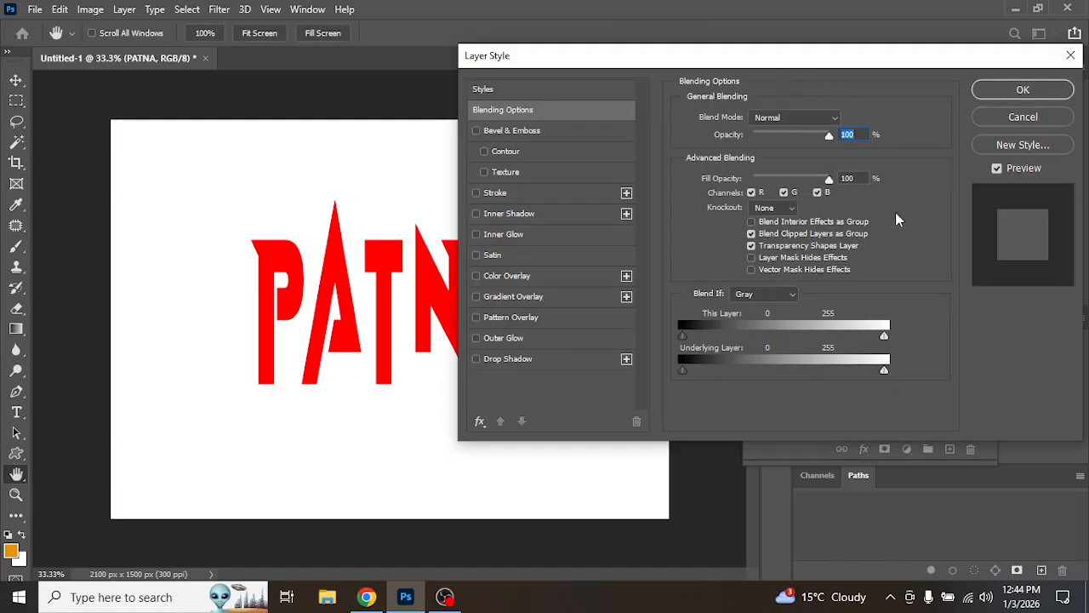
pyautogui.moveTo(680, 64); pyautogui.dragTo(822, 65)
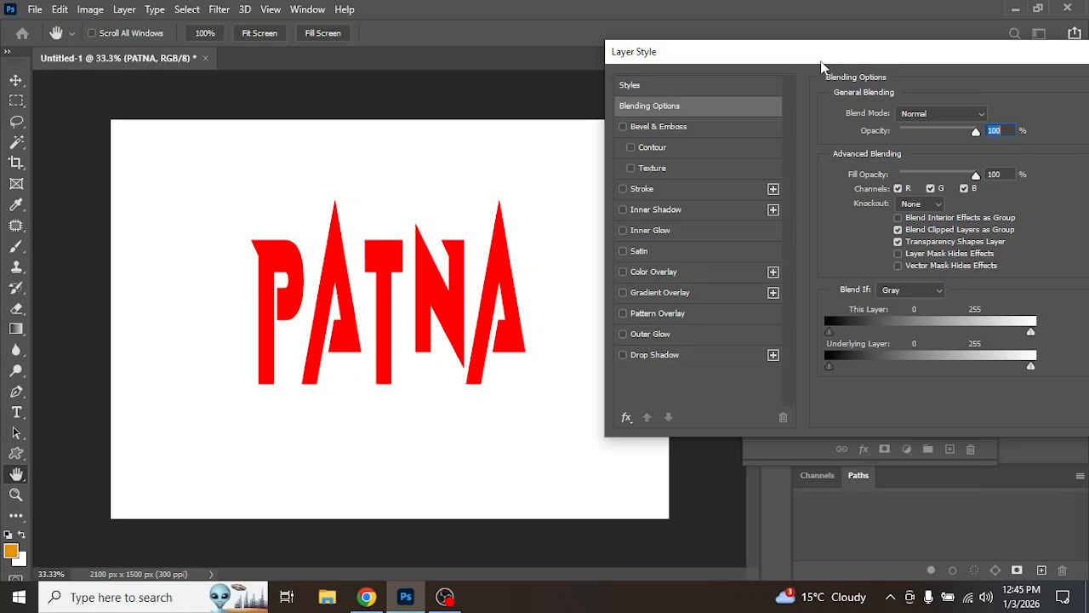
pyautogui.click(643, 339)
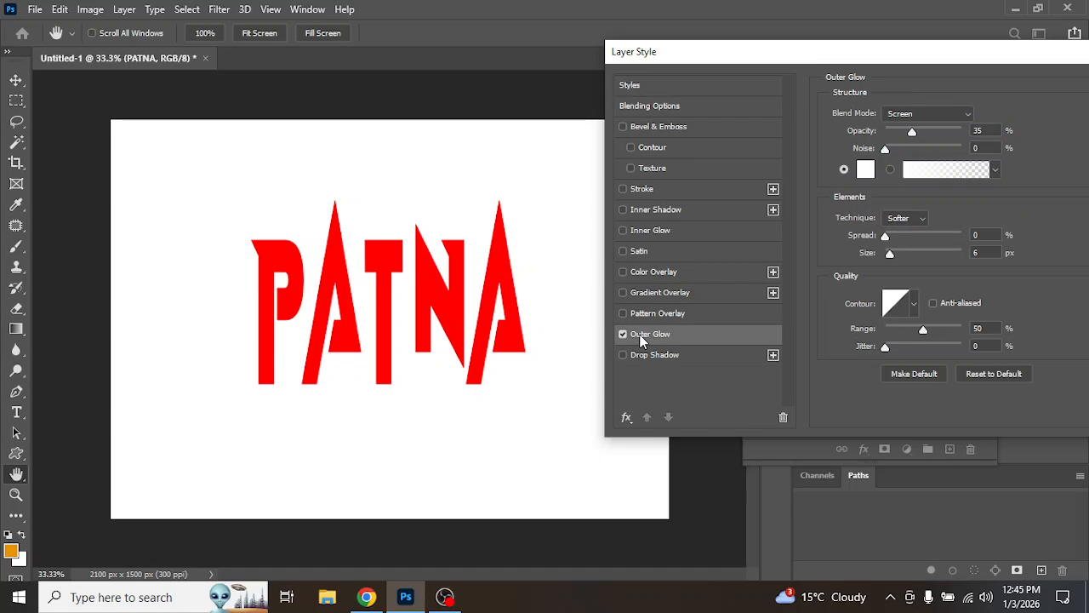
pyautogui.click(865, 170)
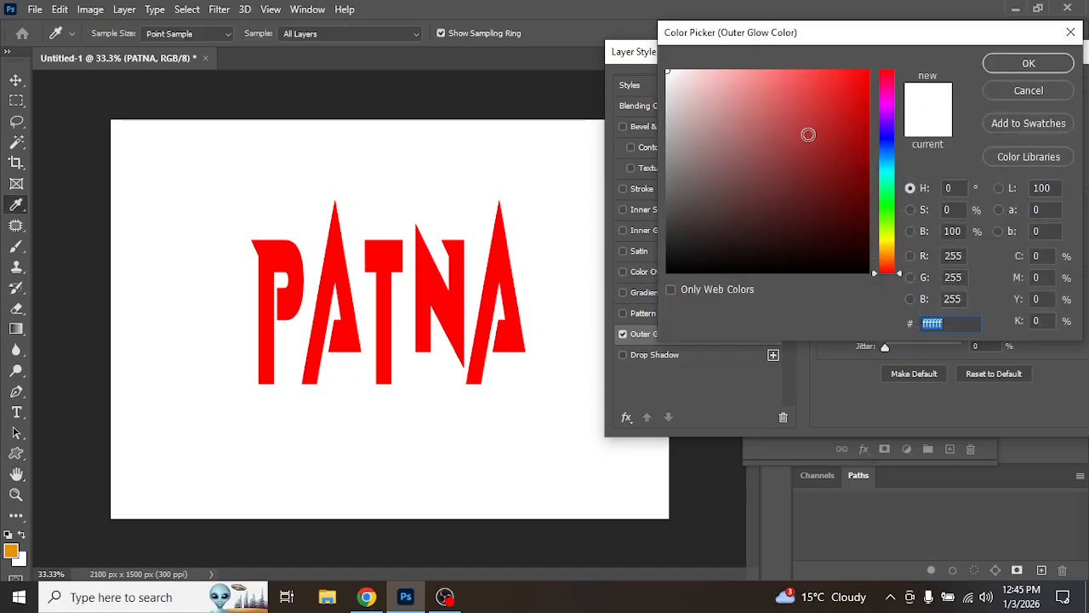
pyautogui.click(889, 216)
pyautogui.moveTo(855, 138); pyautogui.dragTo(921, 72)
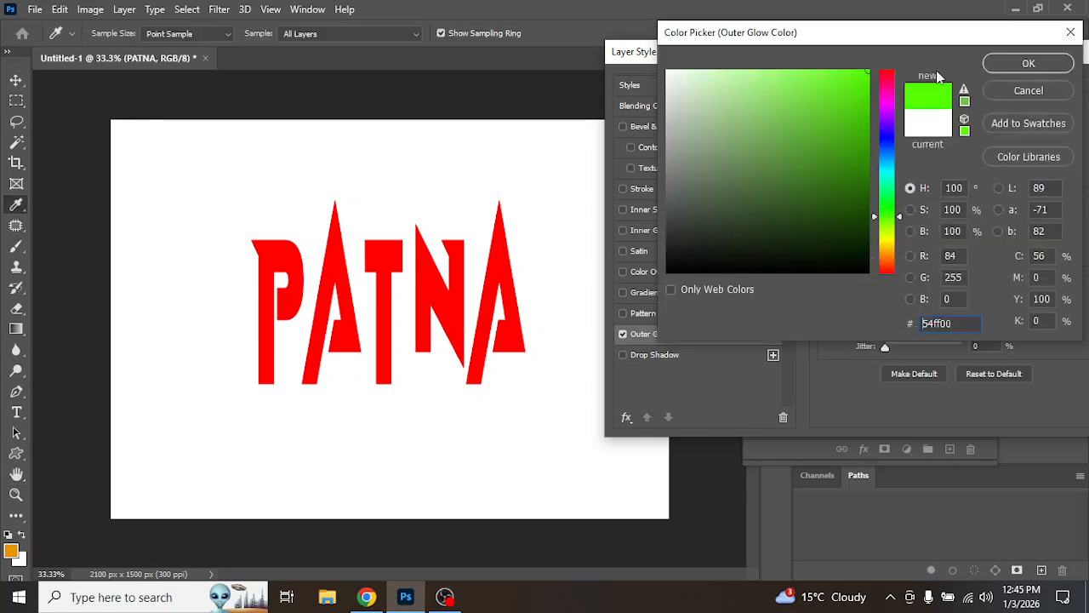
pyautogui.click(1005, 67)
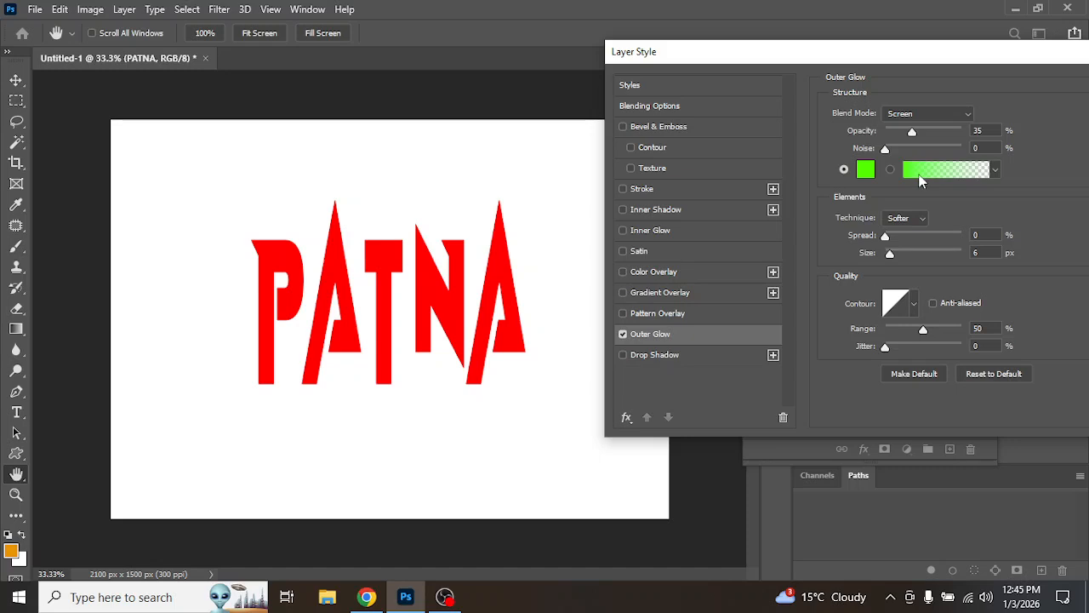
# Step: Try setting the glow's blend mode to Normal and opacity to 76%, then cancel the layer style
pyautogui.moveTo(907, 239); pyautogui.dragTo(938, 241)
pyautogui.click(895, 258)
pyautogui.click(950, 113)
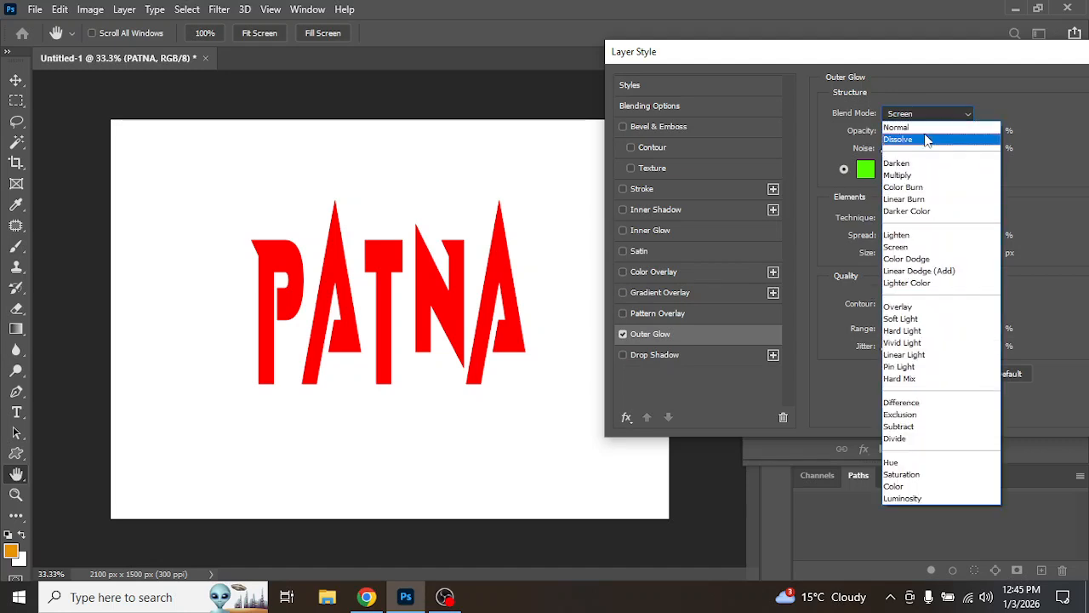
pyautogui.click(927, 129)
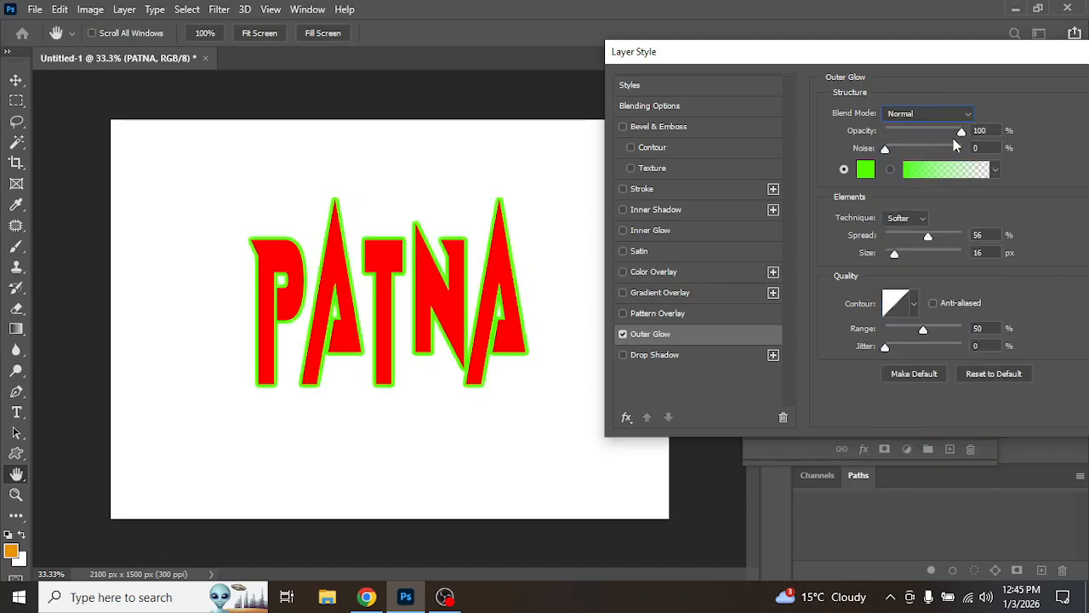
pyautogui.moveTo(962, 136)
pyautogui.mouseDown()
pyautogui.moveTo(923, 137)
pyautogui.moveTo(945, 137)
pyautogui.mouseUp()
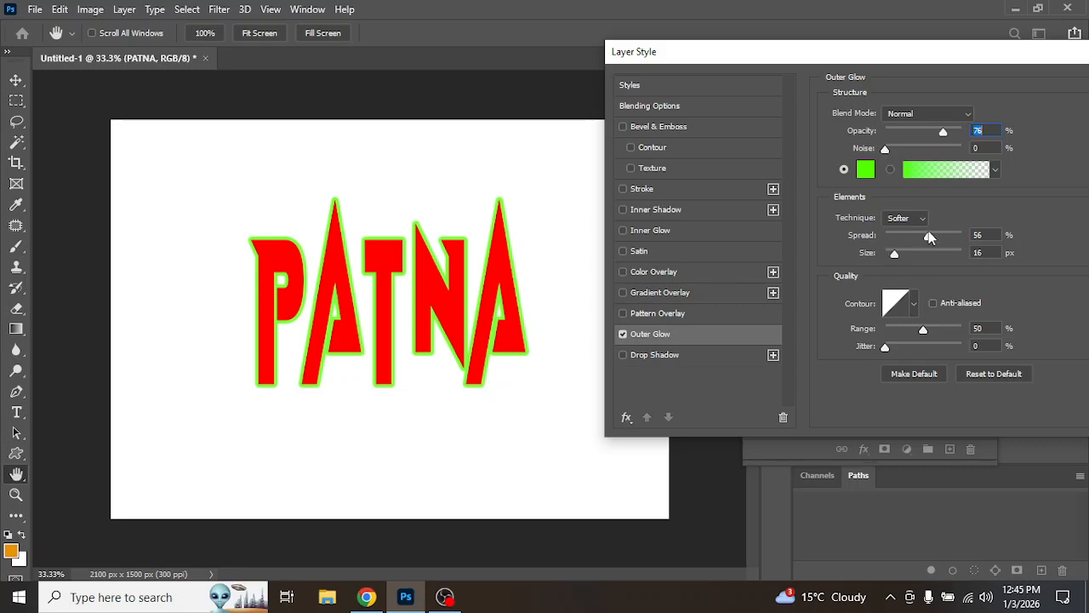
pyautogui.moveTo(927, 238); pyautogui.dragTo(918, 263)
pyautogui.moveTo(1025, 62); pyautogui.dragTo(750, 168)
pyautogui.click(870, 220)
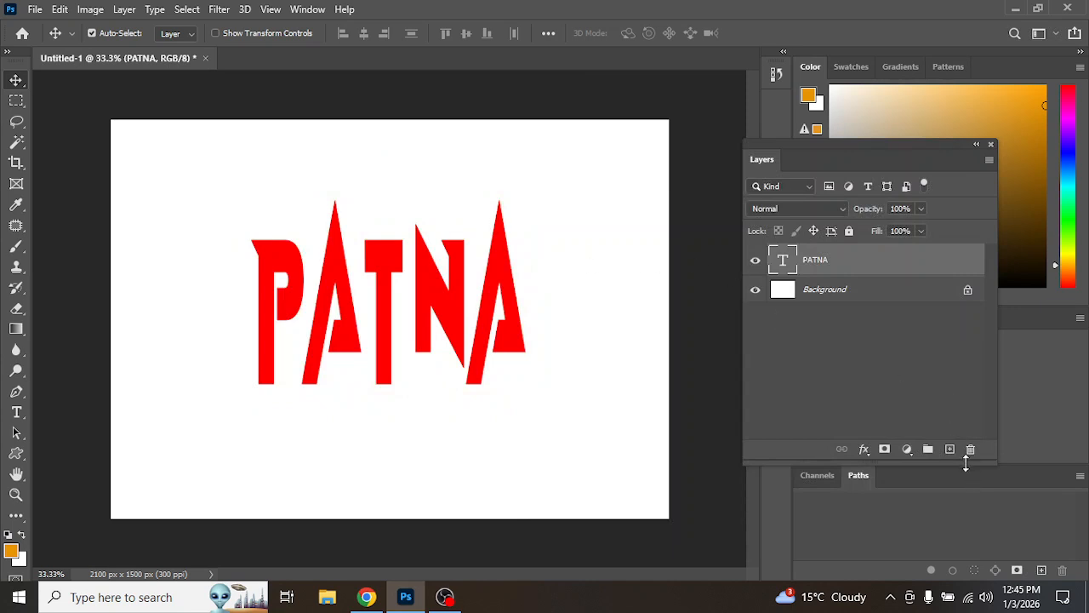
# Step: Create a new empty layer and move it below the PATNA text layer
pyautogui.click(951, 450)
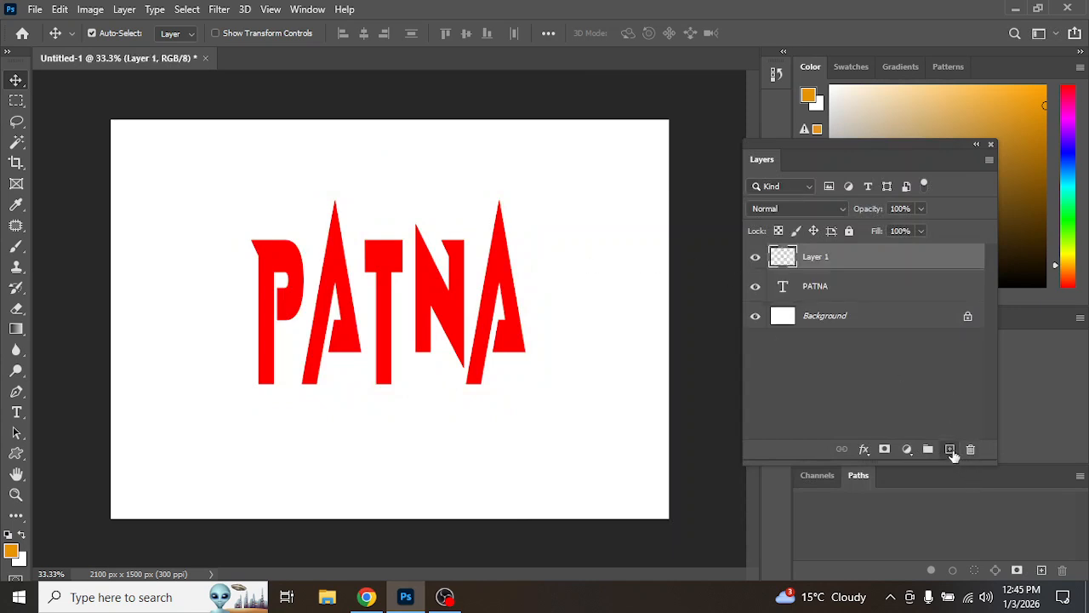
pyautogui.moveTo(868, 264); pyautogui.dragTo(868, 297)
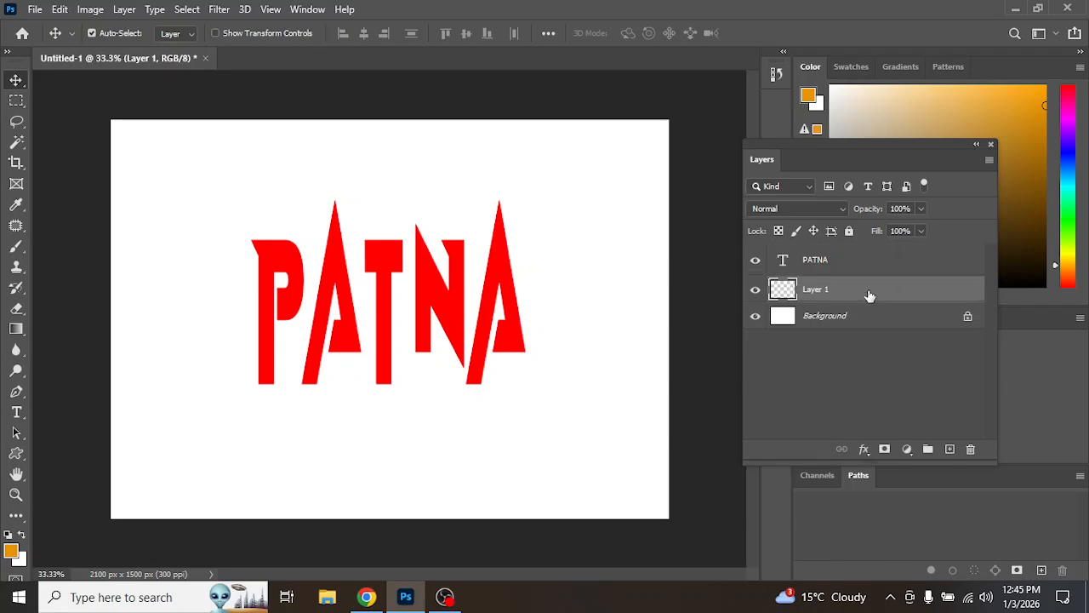
# Step: Set the foreground color to black 000000 and fill the new layer with it
pyautogui.click(11, 551)
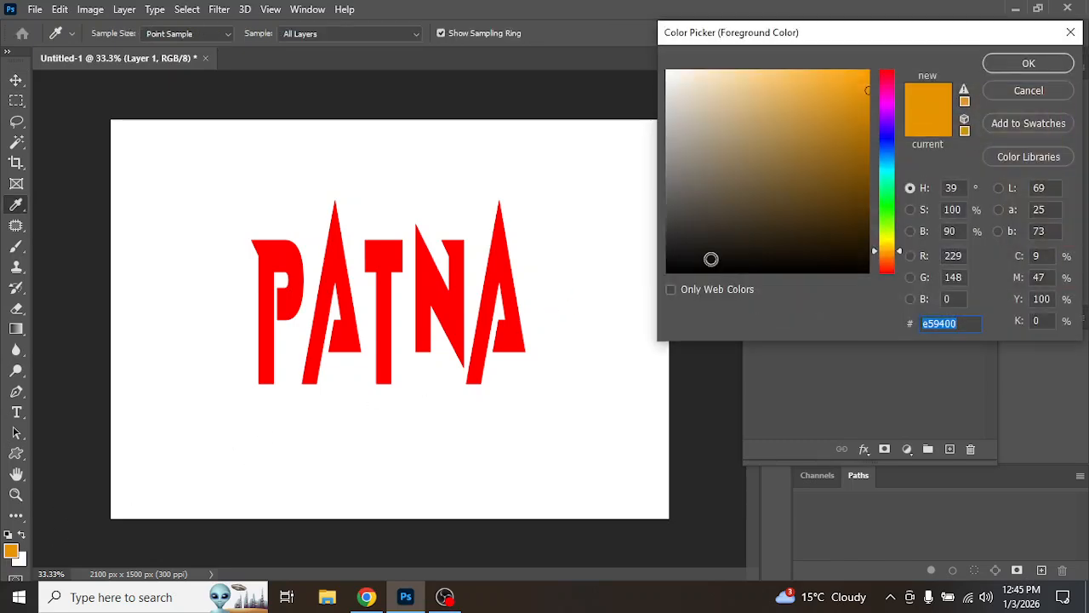
pyautogui.write('000000')
pyautogui.click(1005, 65)
pyautogui.press('v')
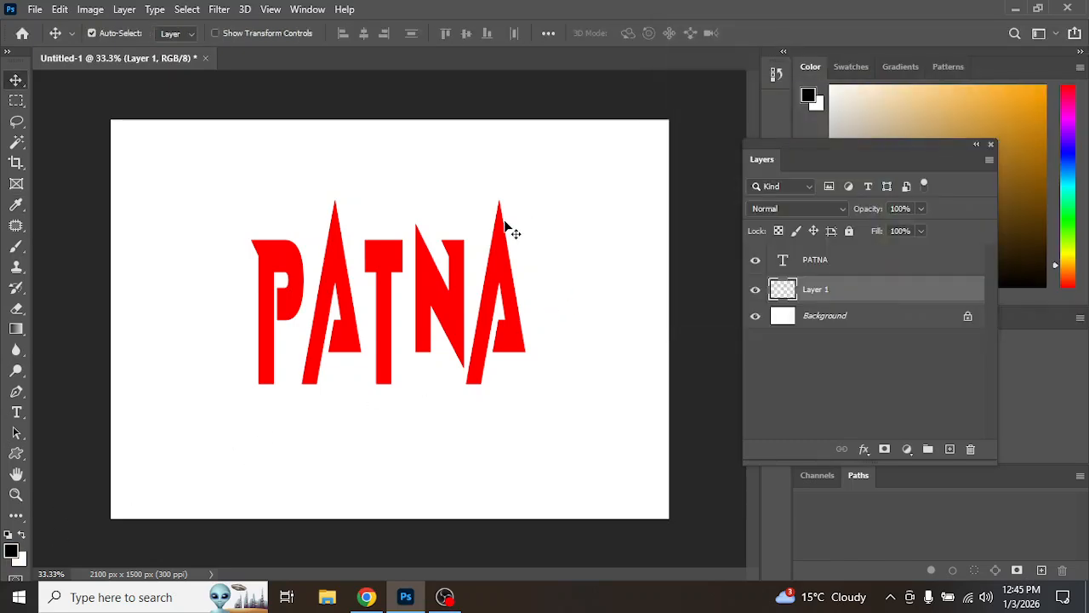
pyautogui.hotkey('alt', 'BackSpace')
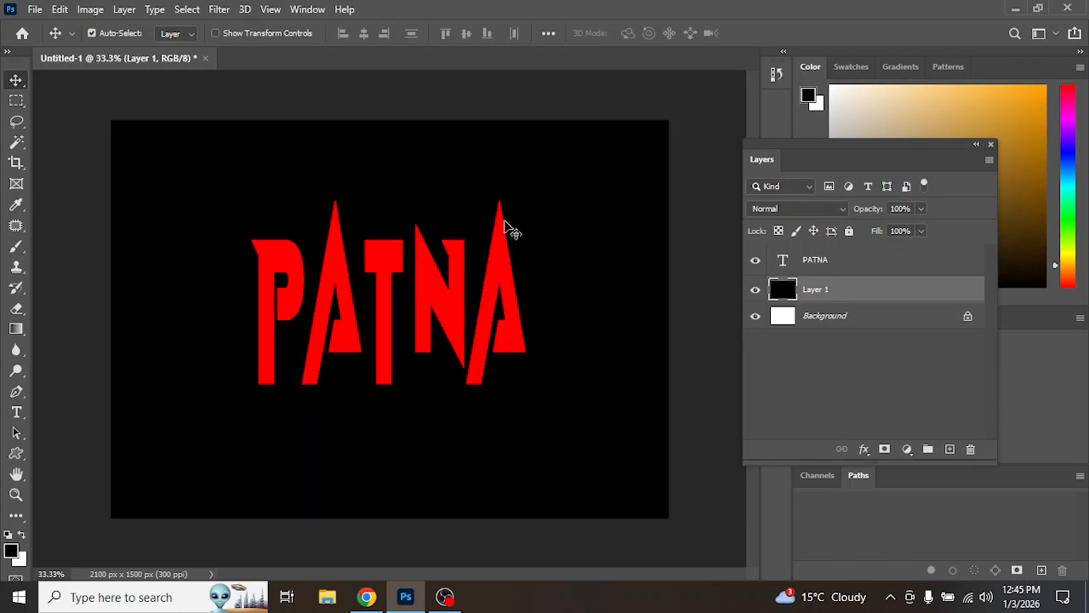
# Step: Open the layer style of the PATNA text layer and enable Outer Glow
pyautogui.click(866, 267)
pyautogui.doubleClick(951, 267)
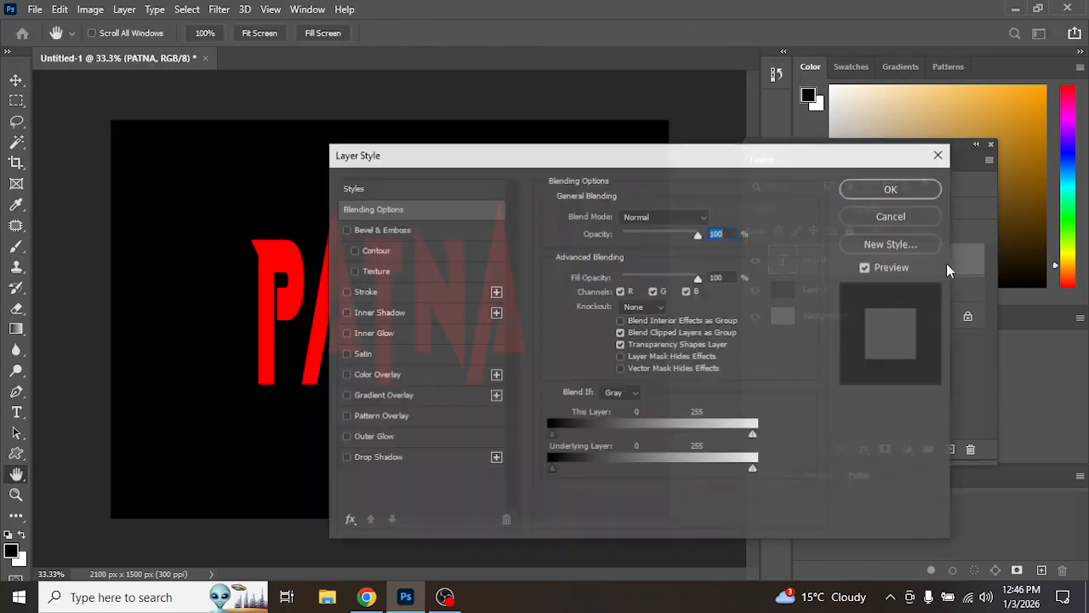
pyautogui.click(349, 436)
pyautogui.moveTo(459, 162); pyautogui.dragTo(589, 108)
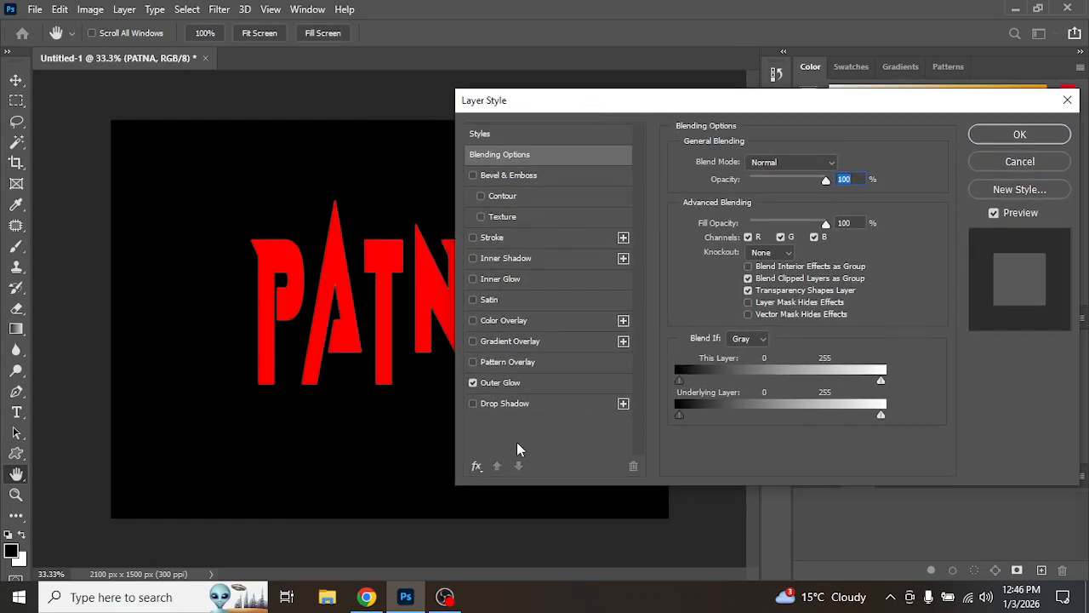
pyautogui.click(539, 378)
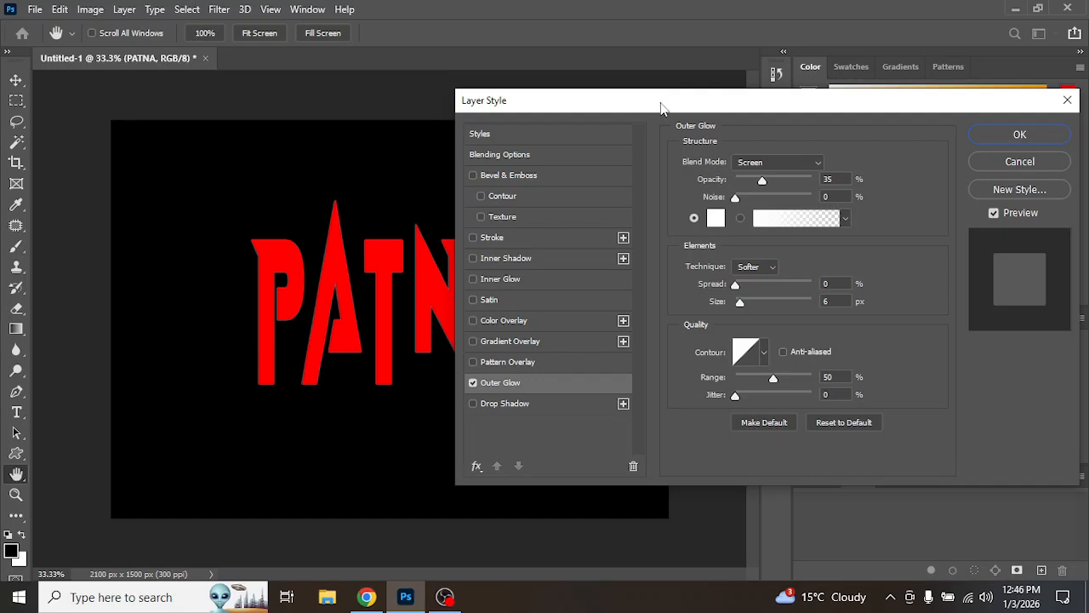
# Step: Reset the Outer Glow to its defaults and switch its blend mode to Normal
pyautogui.moveTo(667, 99); pyautogui.dragTo(697, 50)
pyautogui.click(872, 373)
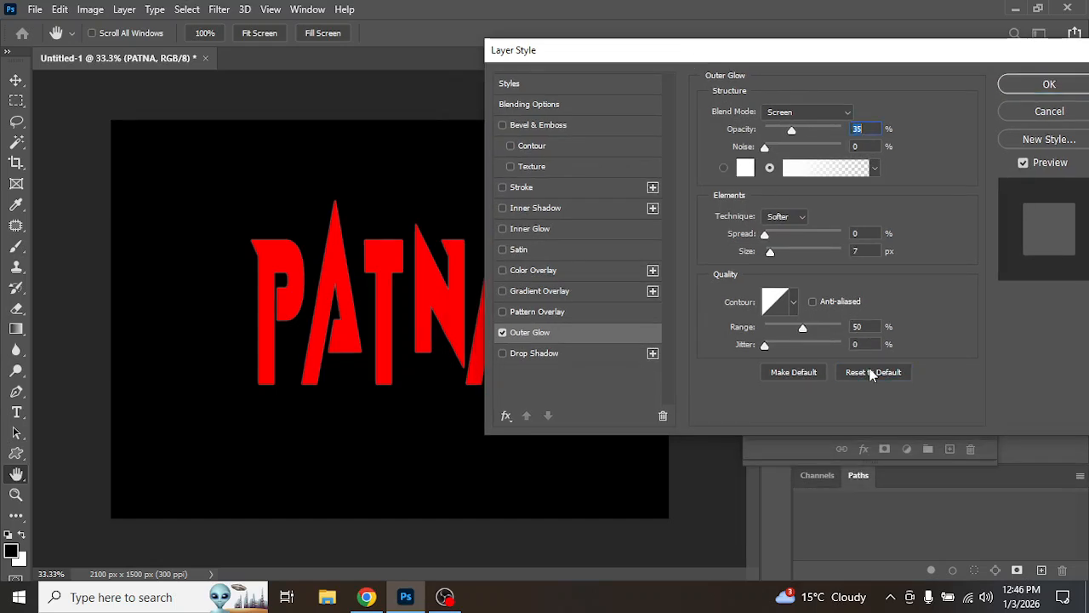
pyautogui.click(807, 114)
pyautogui.click(805, 127)
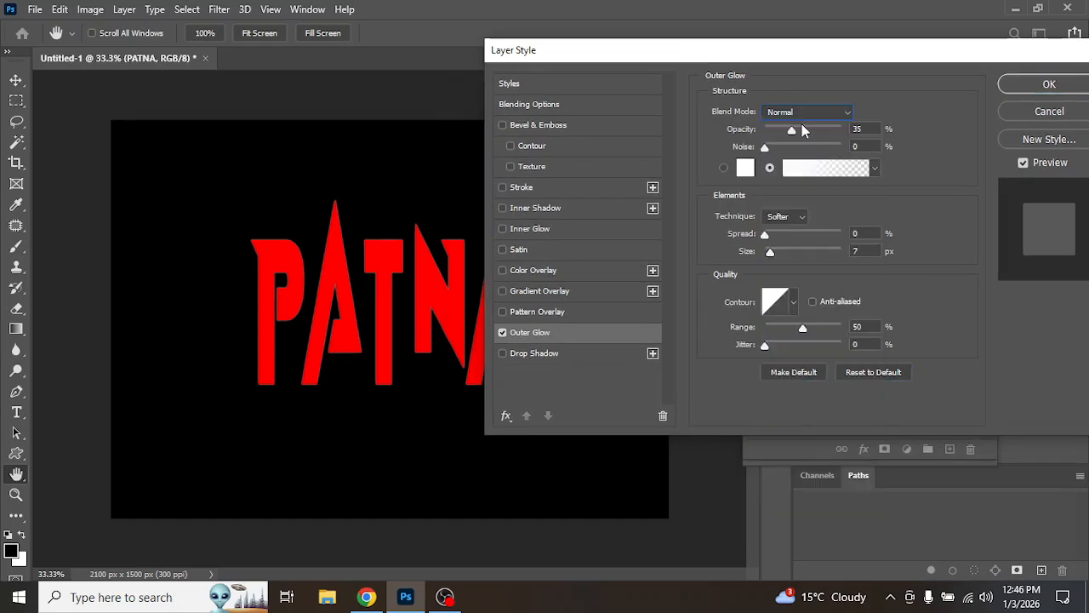
pyautogui.moveTo(765, 236); pyautogui.dragTo(797, 234)
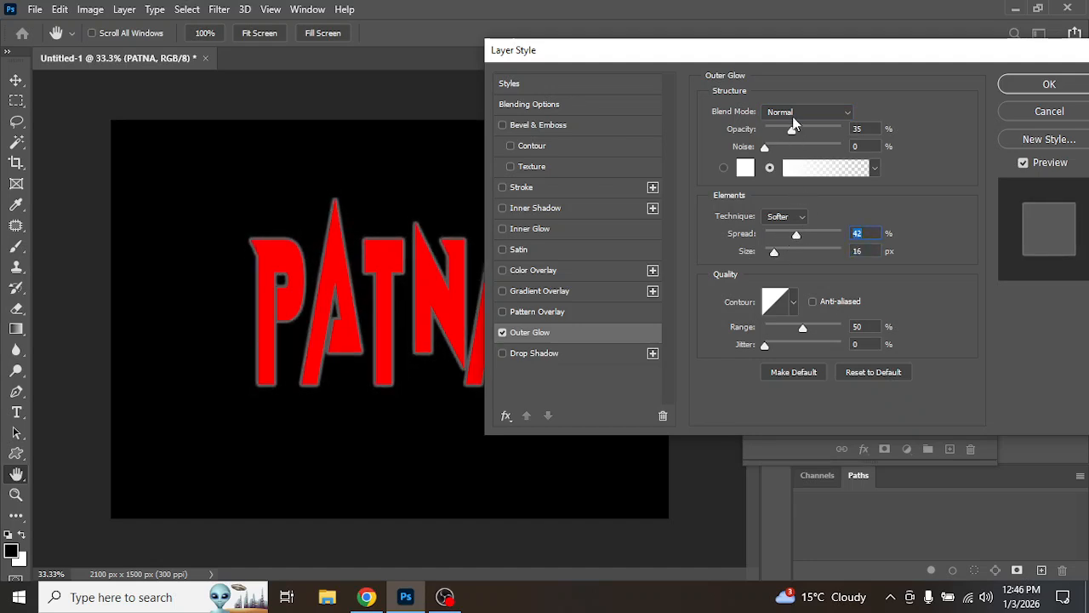
# Step: Set the glow's opacity to 39%, spread to 34% and size to 32 px
pyautogui.moveTo(793, 134); pyautogui.dragTo(902, 130)
pyautogui.moveTo(797, 240); pyautogui.dragTo(768, 253)
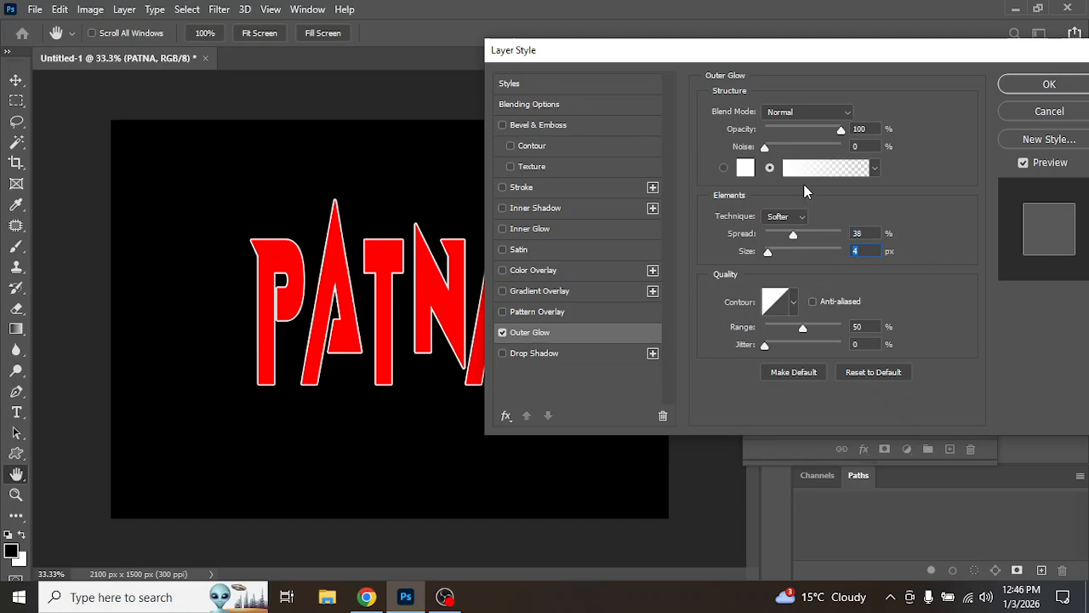
pyautogui.moveTo(831, 131)
pyautogui.mouseDown()
pyautogui.moveTo(802, 138)
pyautogui.moveTo(819, 140)
pyautogui.mouseUp()
pyautogui.moveTo(579, 56); pyautogui.dragTo(640, 49)
pyautogui.moveTo(861, 232); pyautogui.dragTo(843, 247)
pyautogui.moveTo(878, 128)
pyautogui.mouseDown()
pyautogui.moveTo(846, 128)
pyautogui.moveTo(857, 128)
pyautogui.mouseUp()
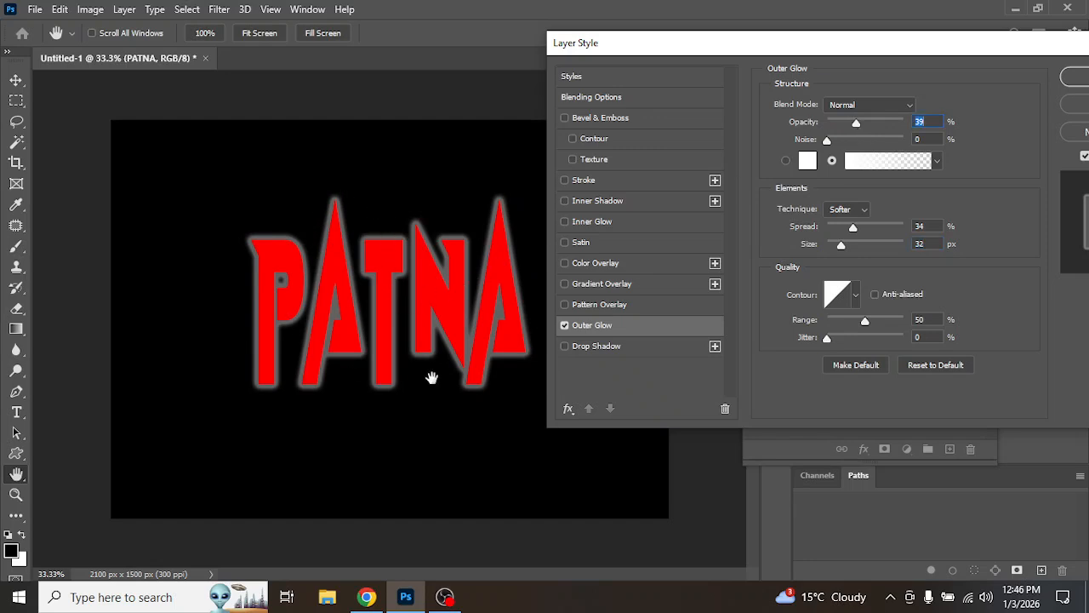
# Step: Set the outer glow color to green 00ff06
pyautogui.click(808, 160)
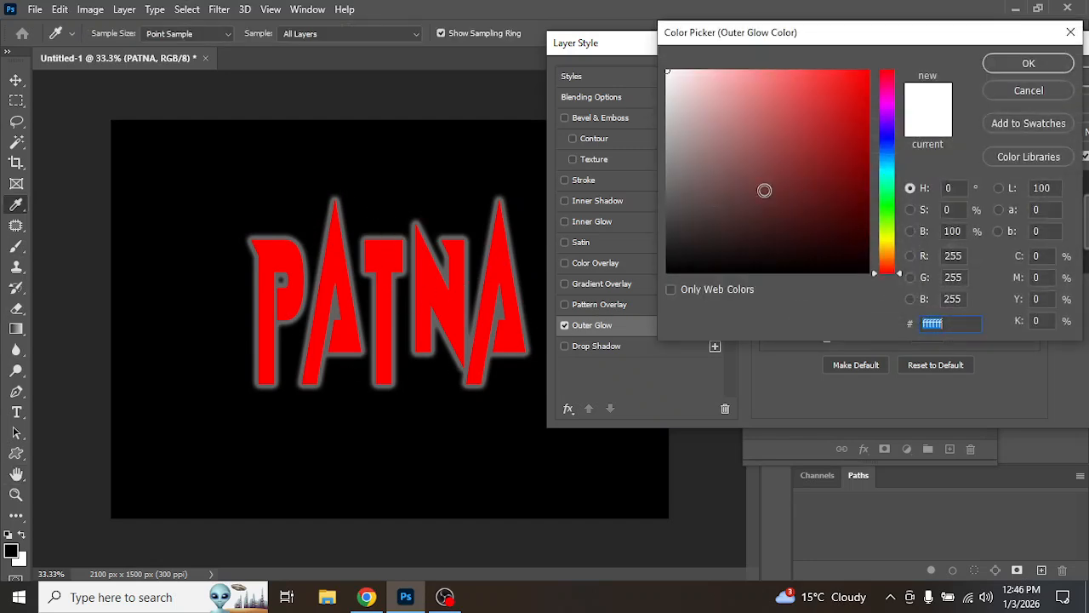
pyautogui.click(887, 205)
pyautogui.click(868, 71)
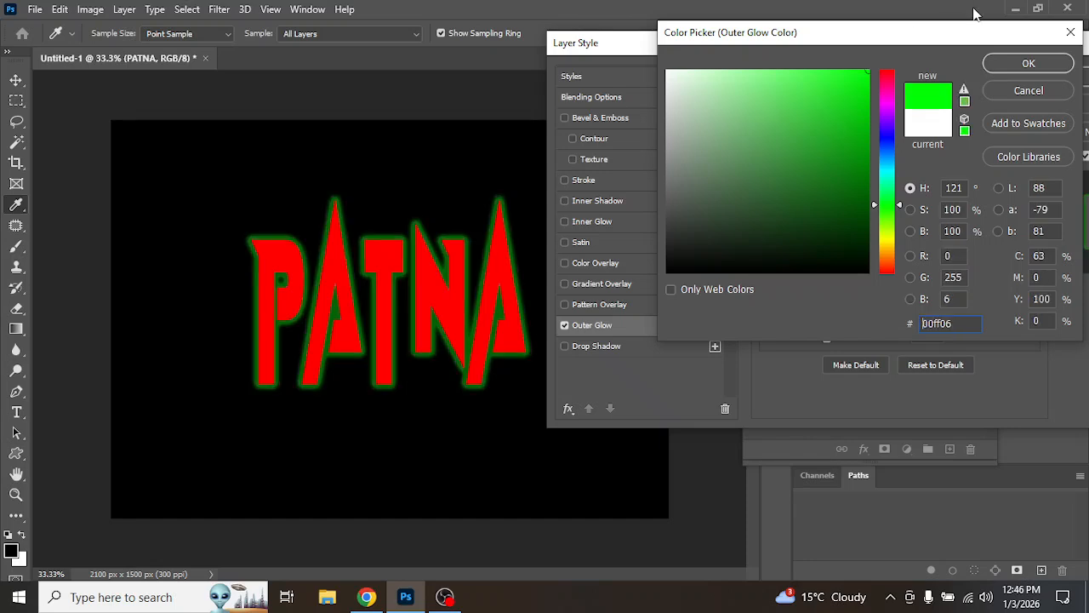
pyautogui.click(1030, 64)
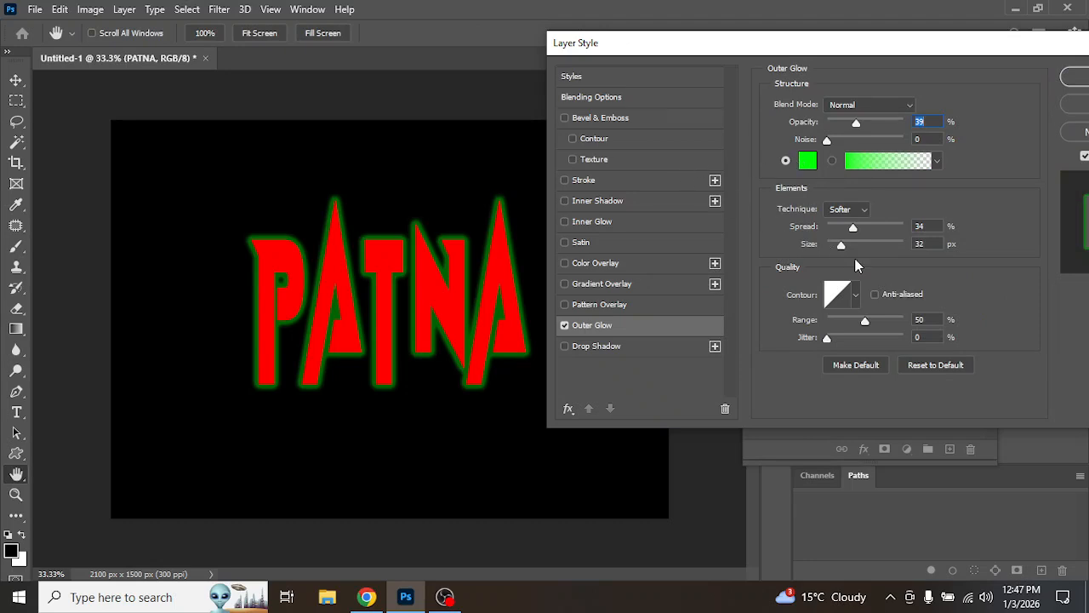
# Step: Set the glow's spread to 47% and size to 21 px, and switch its blend mode to Screen
pyautogui.moveTo(841, 247); pyautogui.dragTo(866, 249)
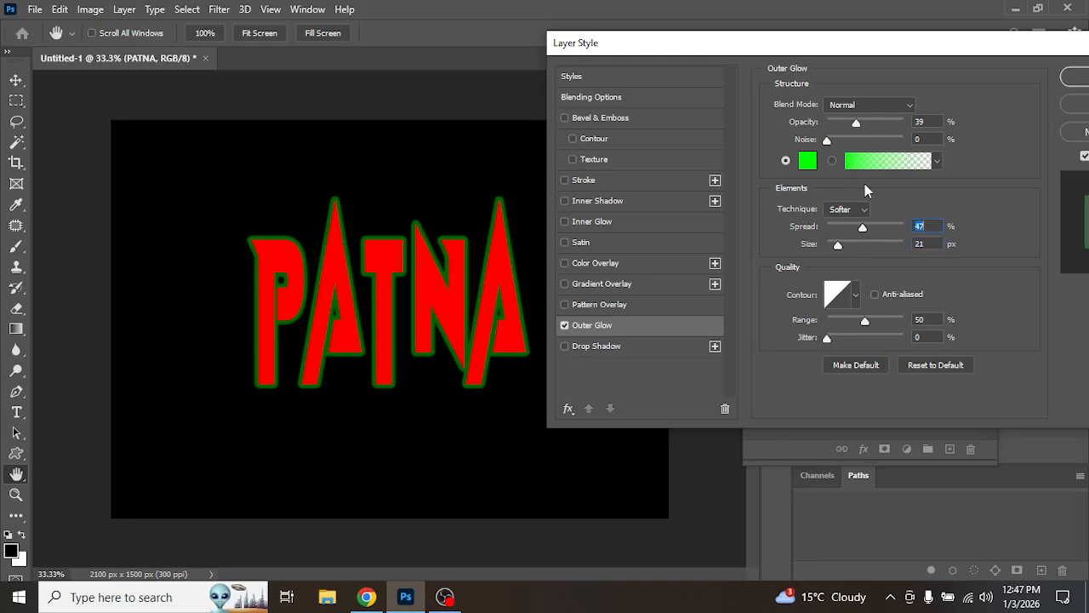
pyautogui.click(885, 108)
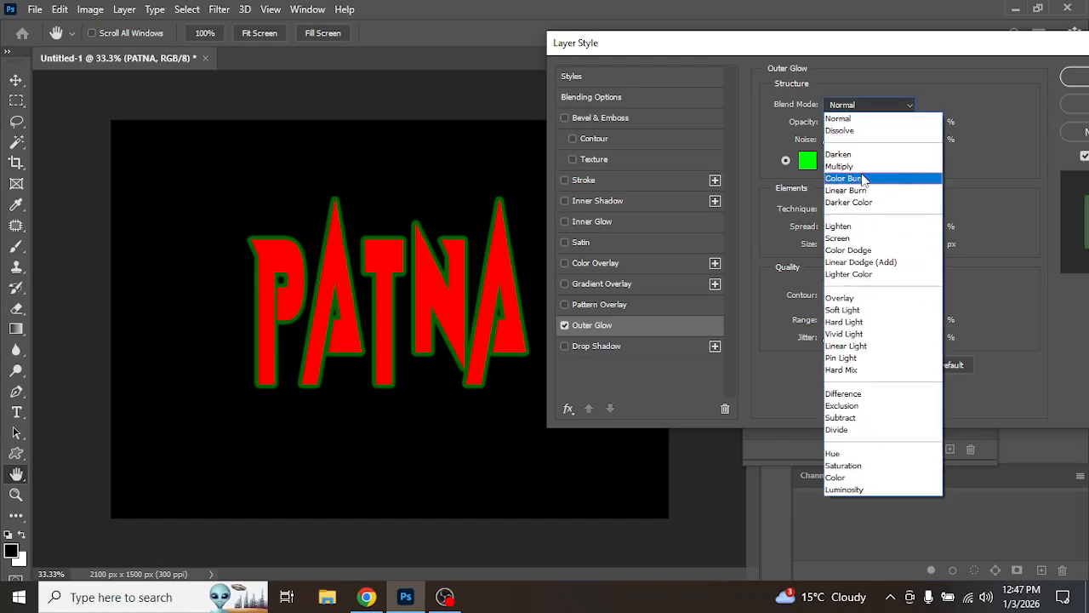
pyautogui.click(864, 241)
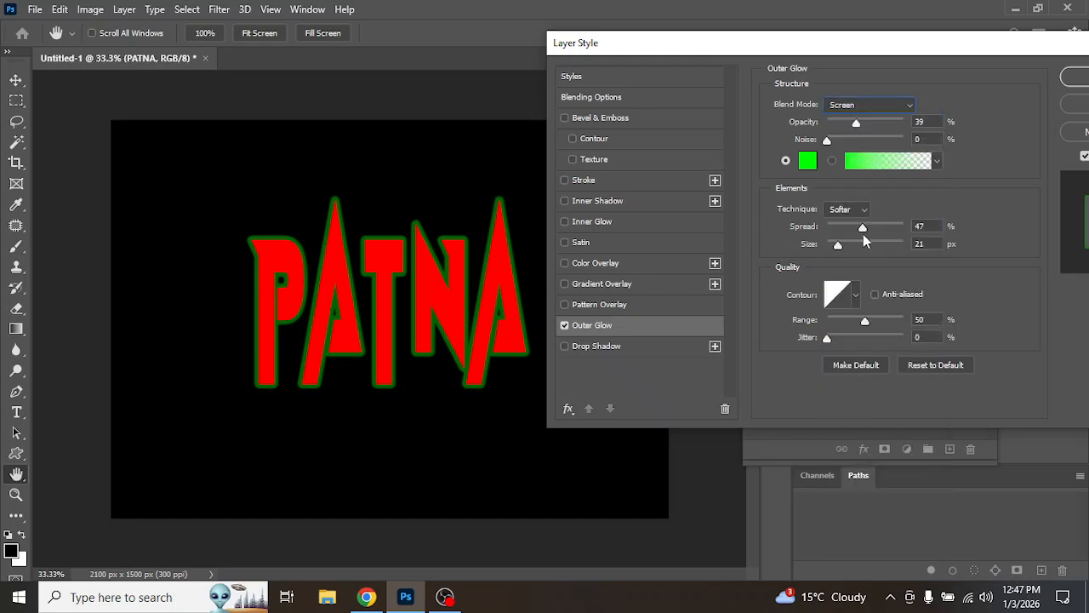
# Step: Raise the glow's spread to 49% and opacity to 90%, then cancel the layer style dialog
pyautogui.moveTo(863, 228)
pyautogui.mouseDown()
pyautogui.moveTo(837, 231)
pyautogui.moveTo(865, 228)
pyautogui.mouseUp()
pyautogui.moveTo(859, 127); pyautogui.dragTo(895, 166)
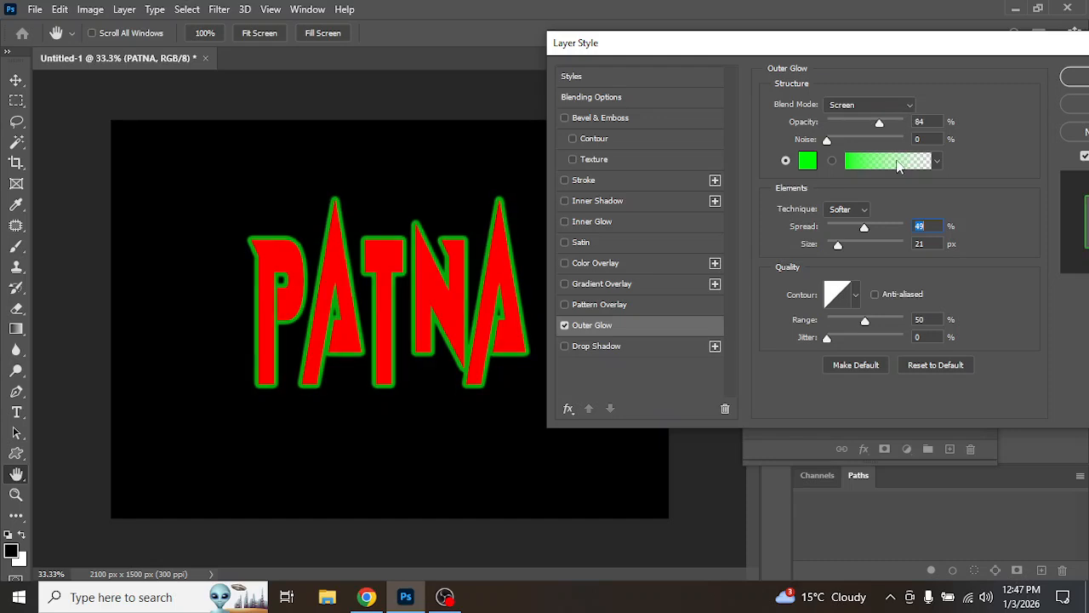
pyautogui.moveTo(1032, 51); pyautogui.dragTo(958, 52)
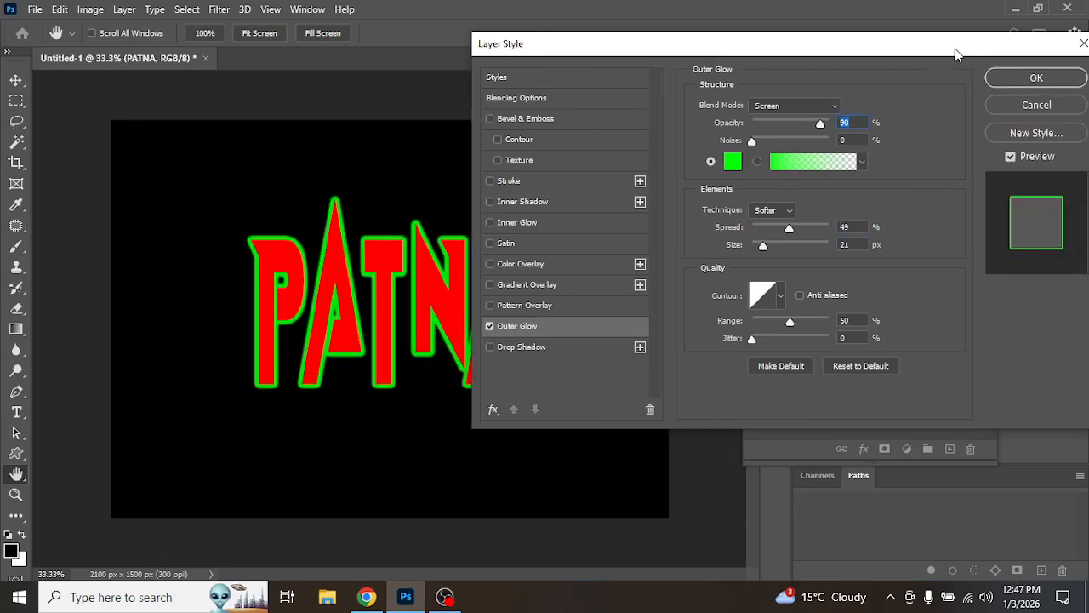
pyautogui.click(1036, 106)
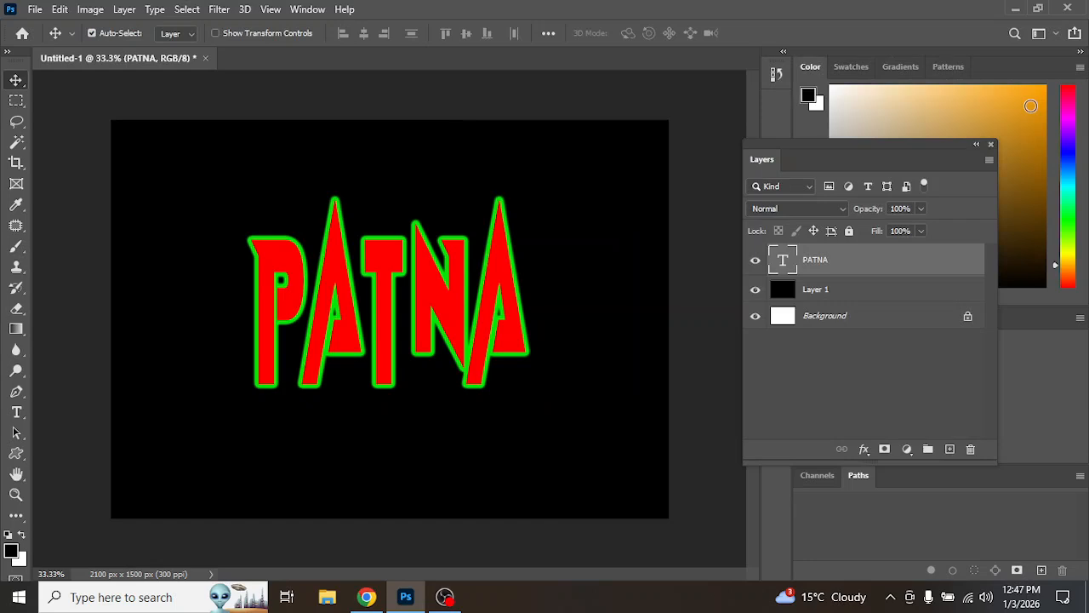
# Step: Delete the black Layer 1 from the layers
pyautogui.click(874, 297)
pyautogui.click(971, 450)
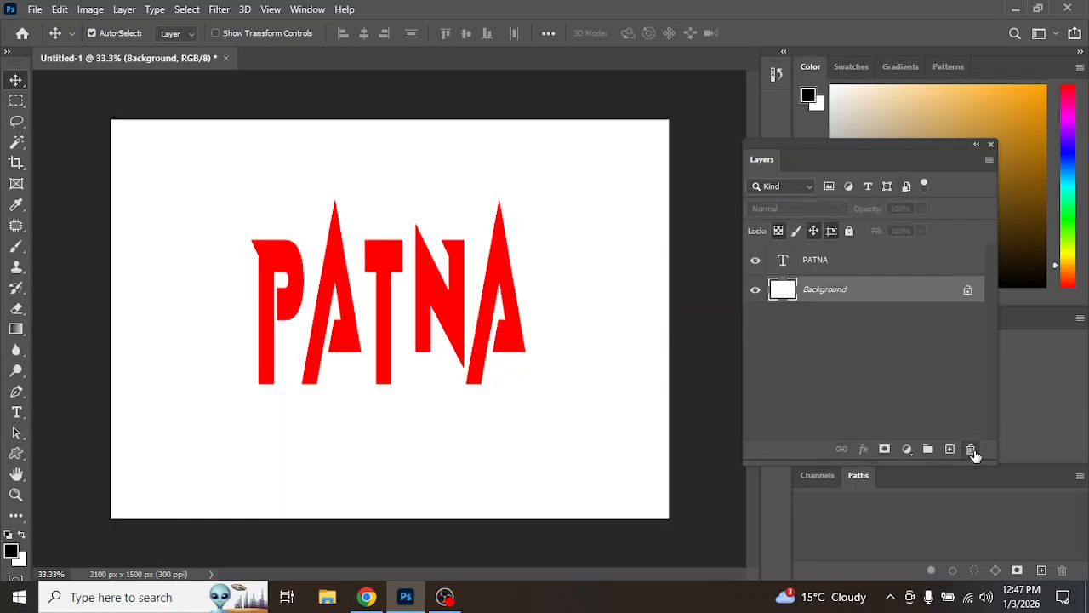
# Step: Open the PATNA layer's style and enable Pattern Overlay
pyautogui.click(894, 262)
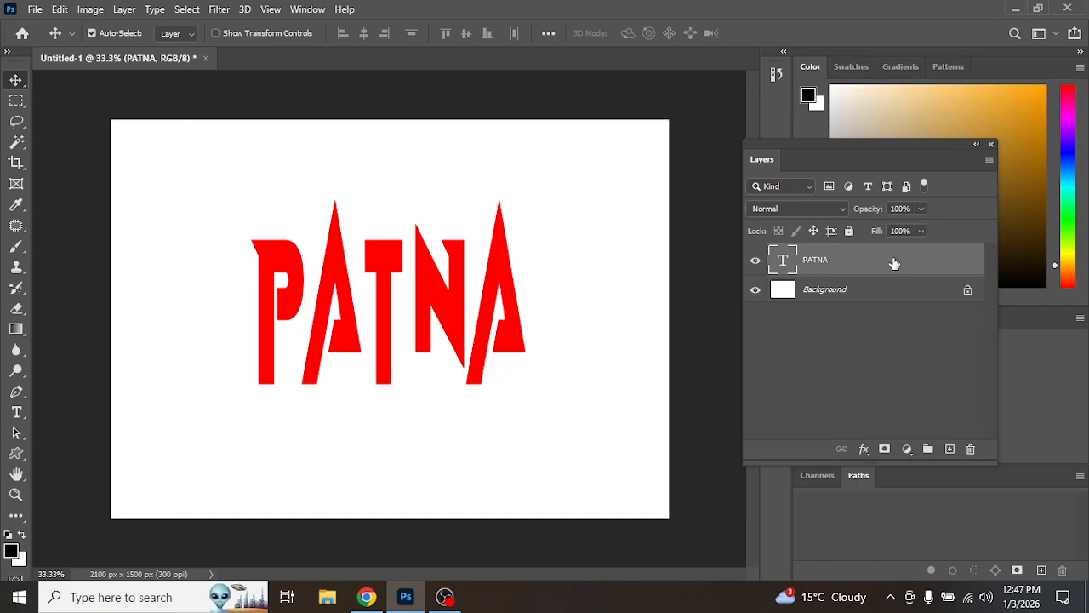
pyautogui.doubleClick(894, 262)
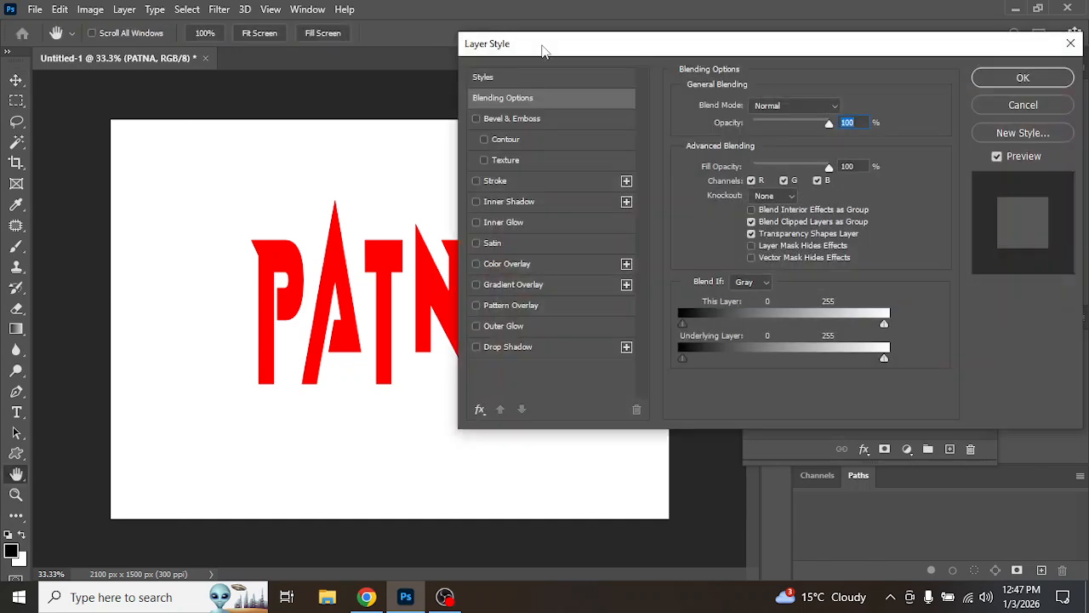
pyautogui.moveTo(541, 43); pyautogui.dragTo(668, 20)
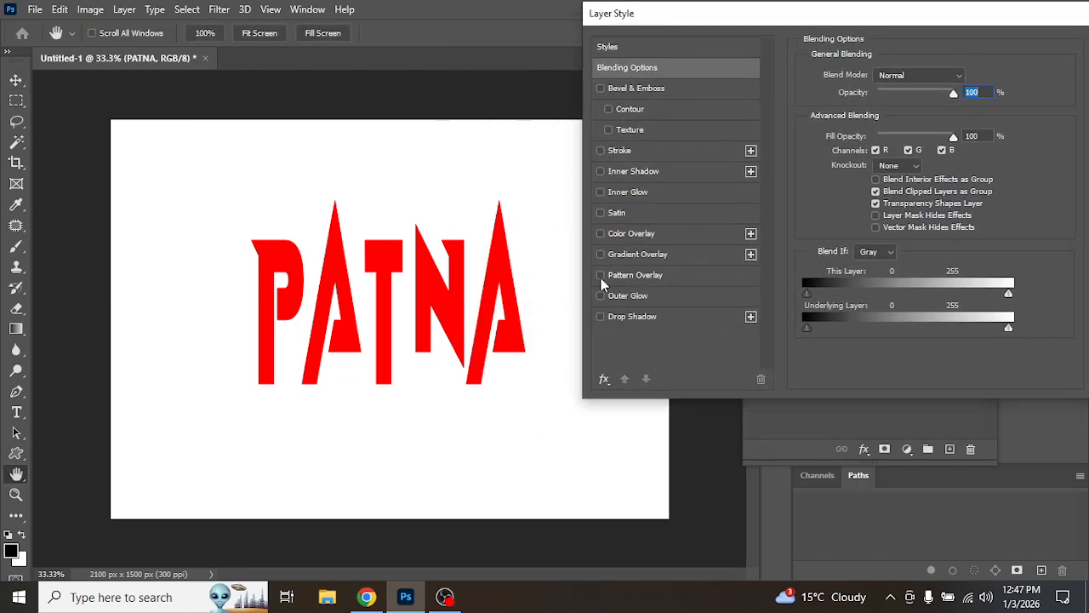
pyautogui.click(600, 276)
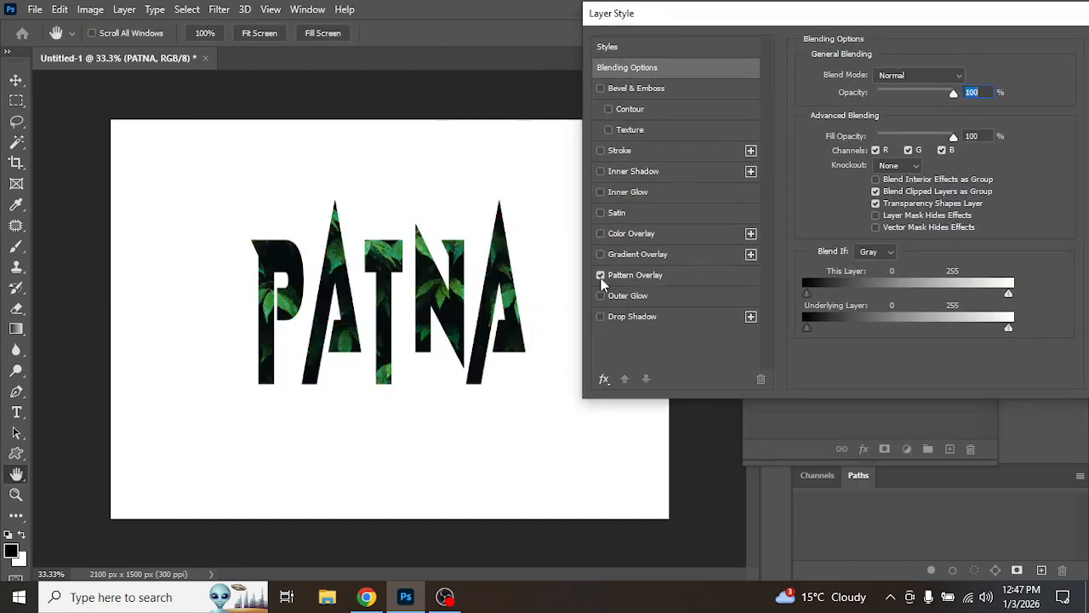
pyautogui.click(657, 277)
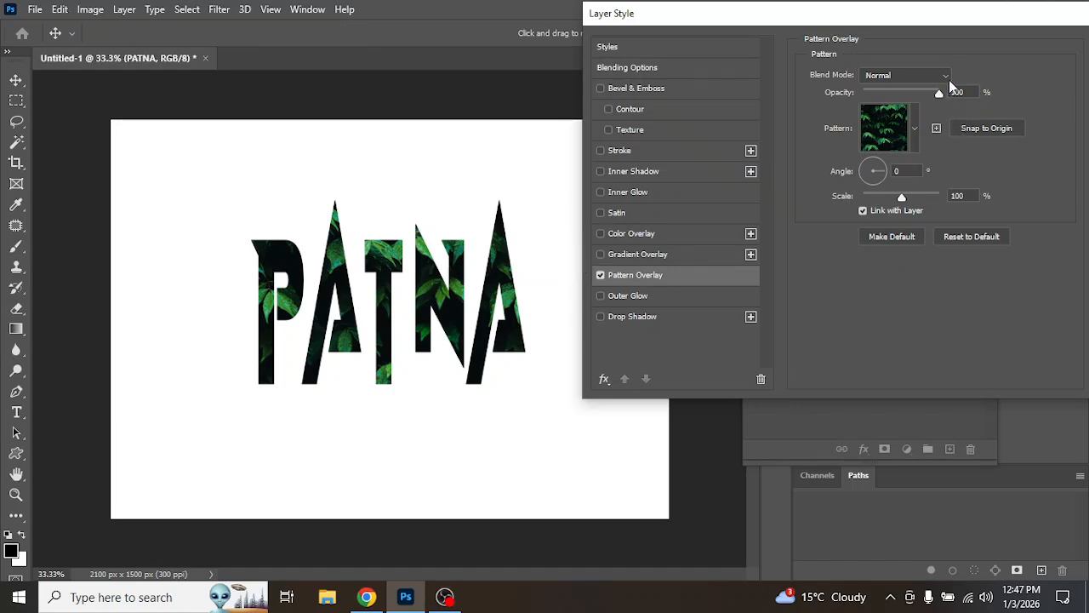
# Step: Try the Water and Grass patterns on the overlay one after another
pyautogui.click(915, 128)
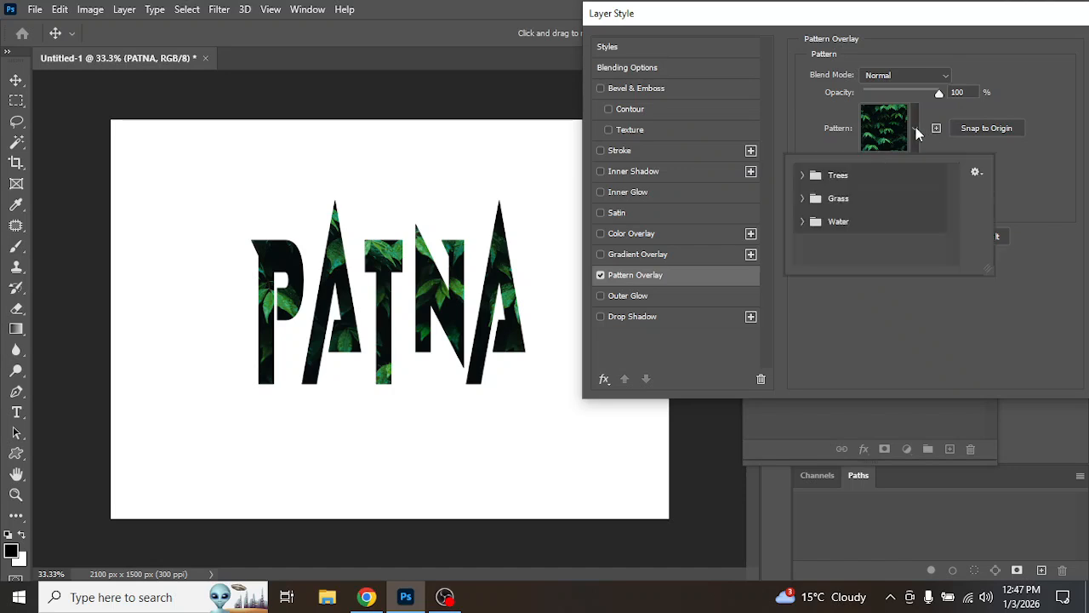
pyautogui.click(803, 223)
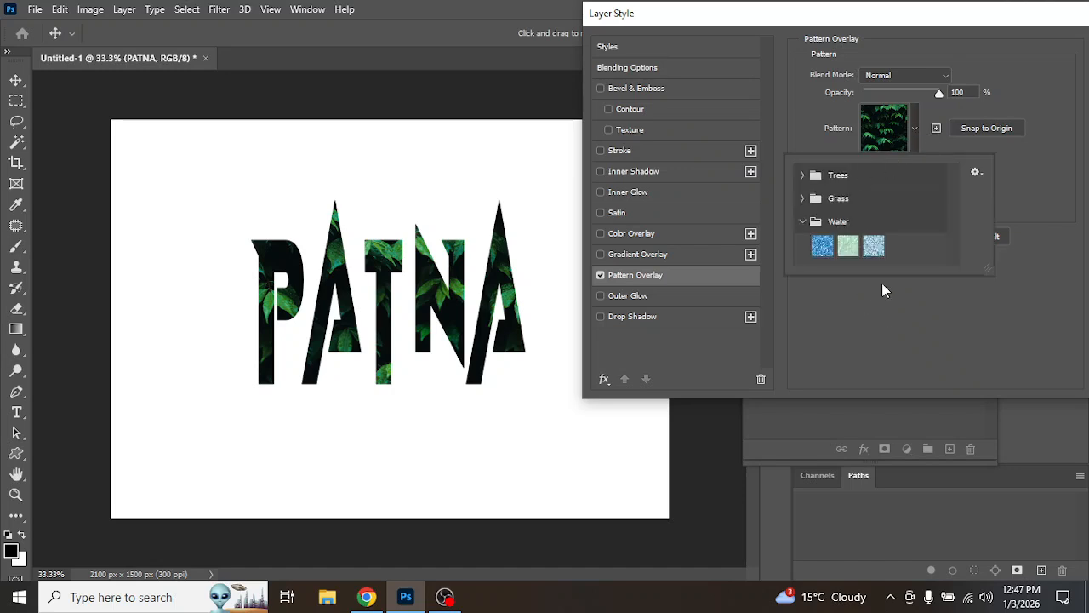
pyautogui.click(819, 247)
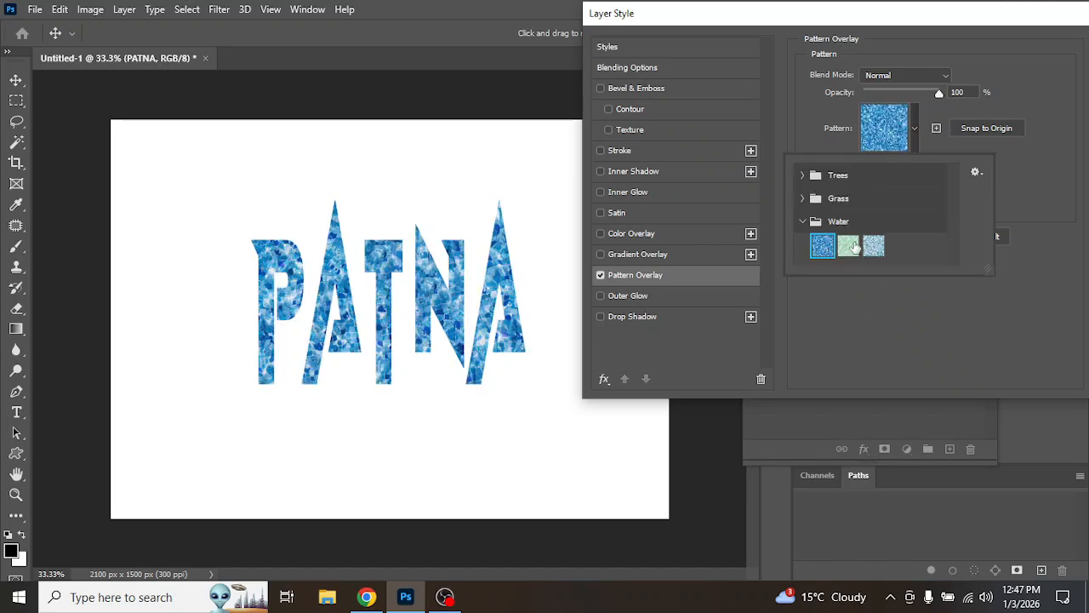
pyautogui.click(848, 247)
pyautogui.click(881, 246)
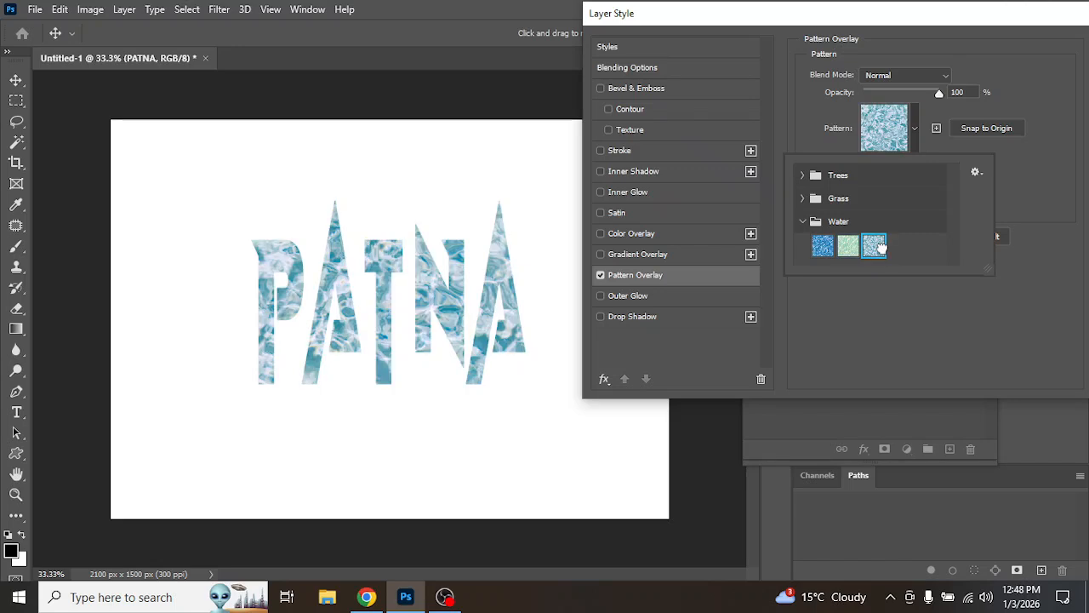
pyautogui.click(803, 198)
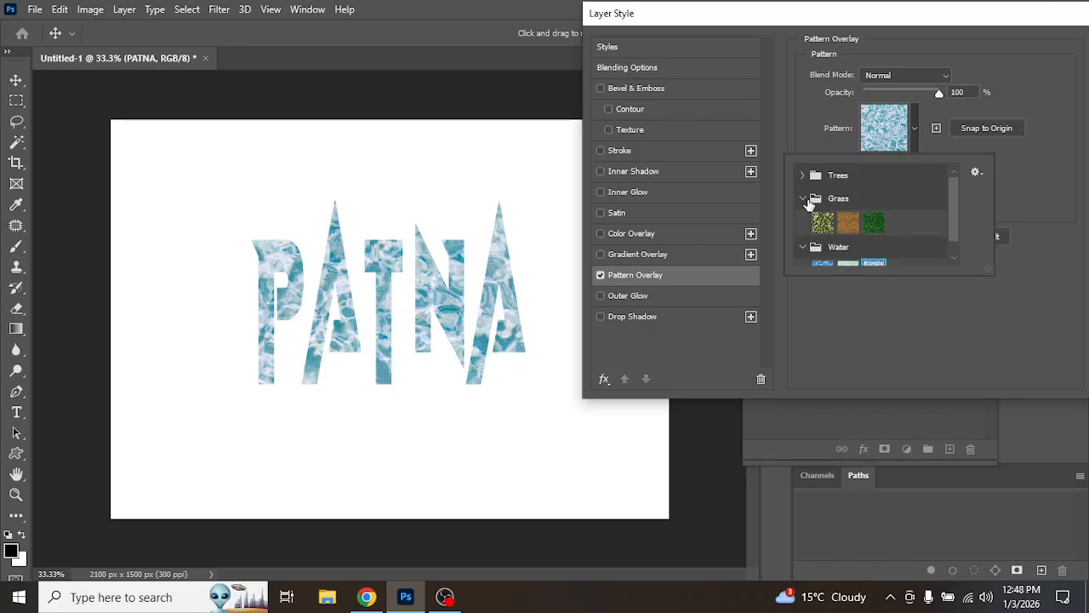
pyautogui.click(823, 223)
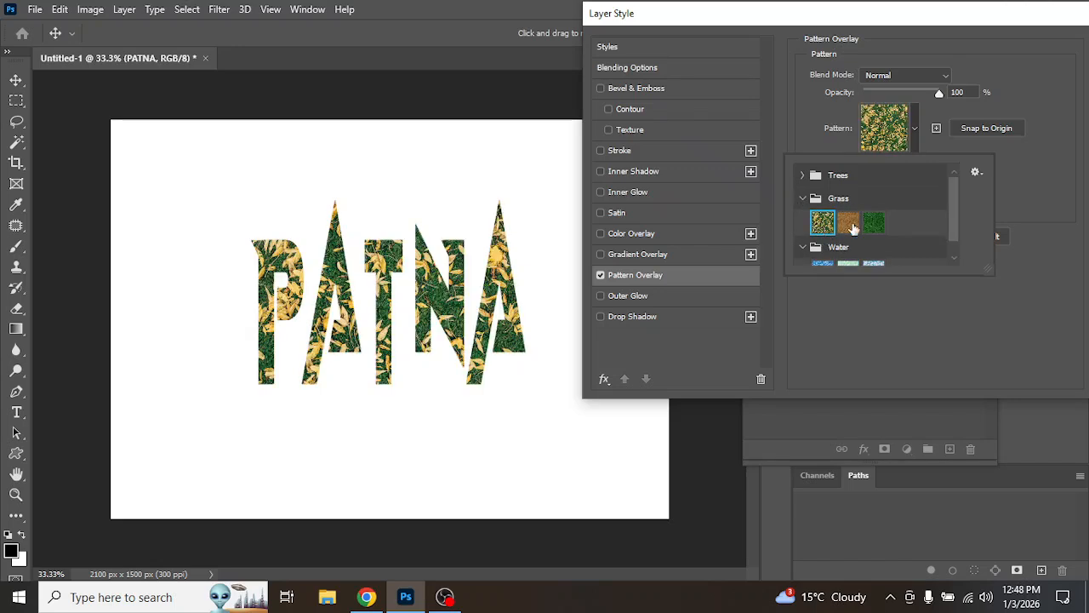
pyautogui.click(851, 223)
pyautogui.click(874, 223)
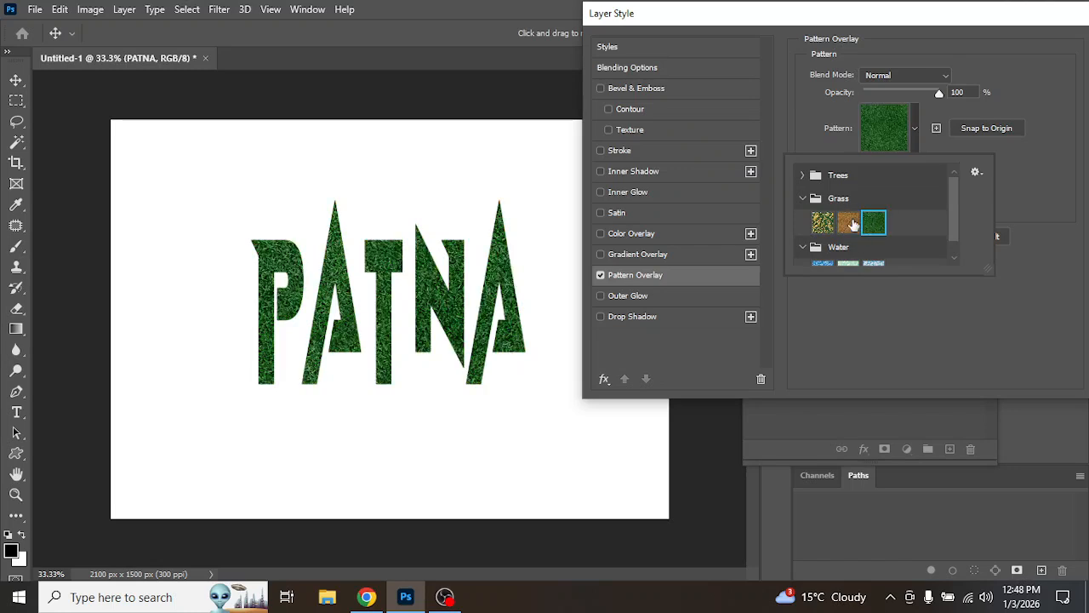
# Step: Expand the Trees patterns and choose the fourth, forest pattern for the overlay
pyautogui.click(800, 175)
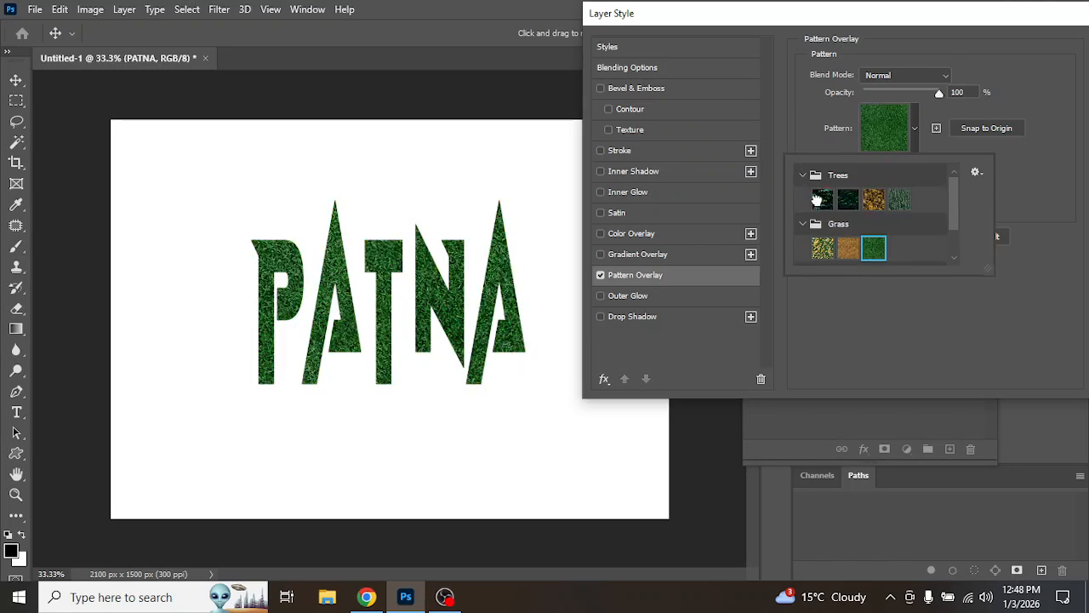
pyautogui.click(822, 199)
pyautogui.click(846, 203)
pyautogui.click(874, 202)
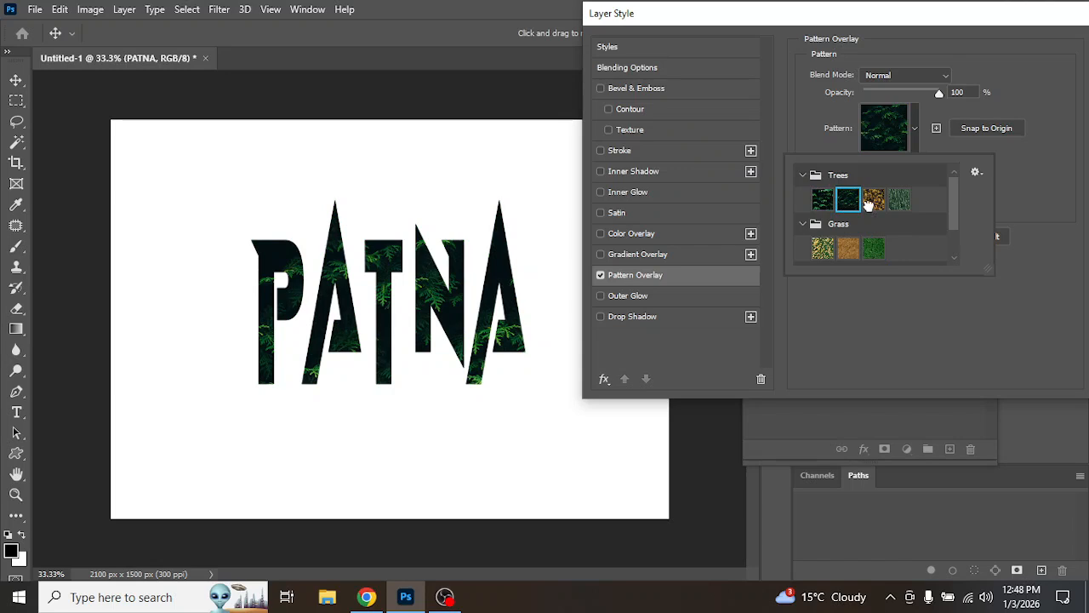
pyautogui.click(895, 203)
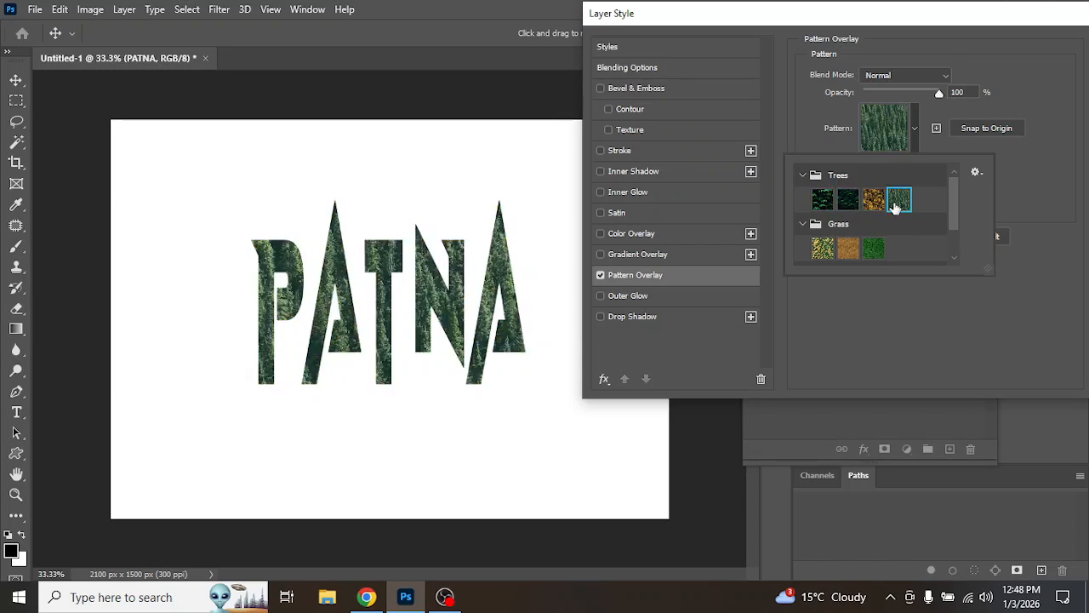
pyautogui.click(1061, 89)
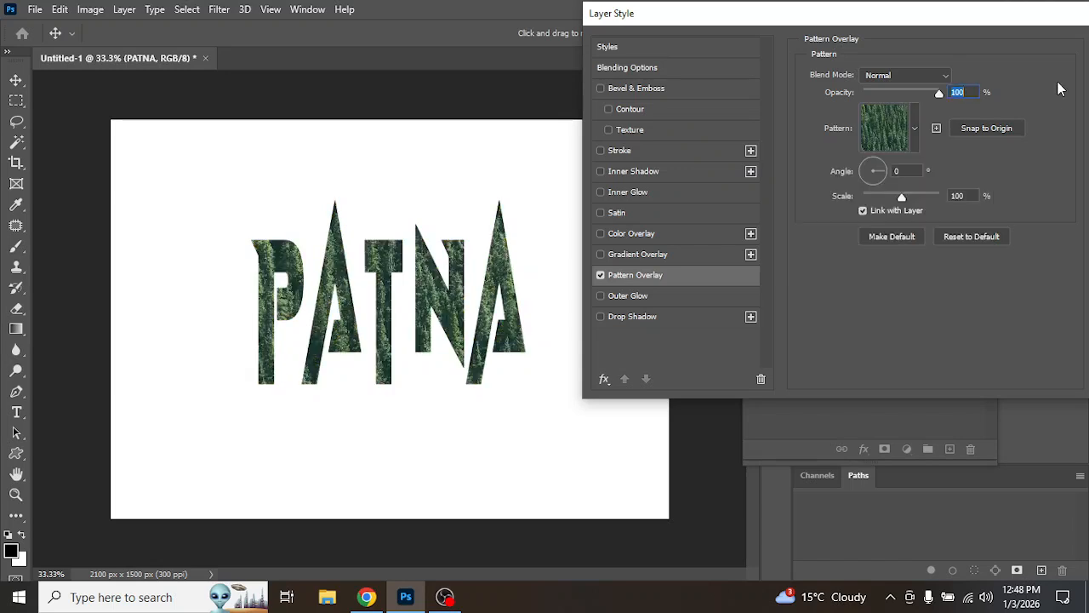
# Step: Switch to the Chrome browser and open a new tab
pyautogui.click(916, 129)
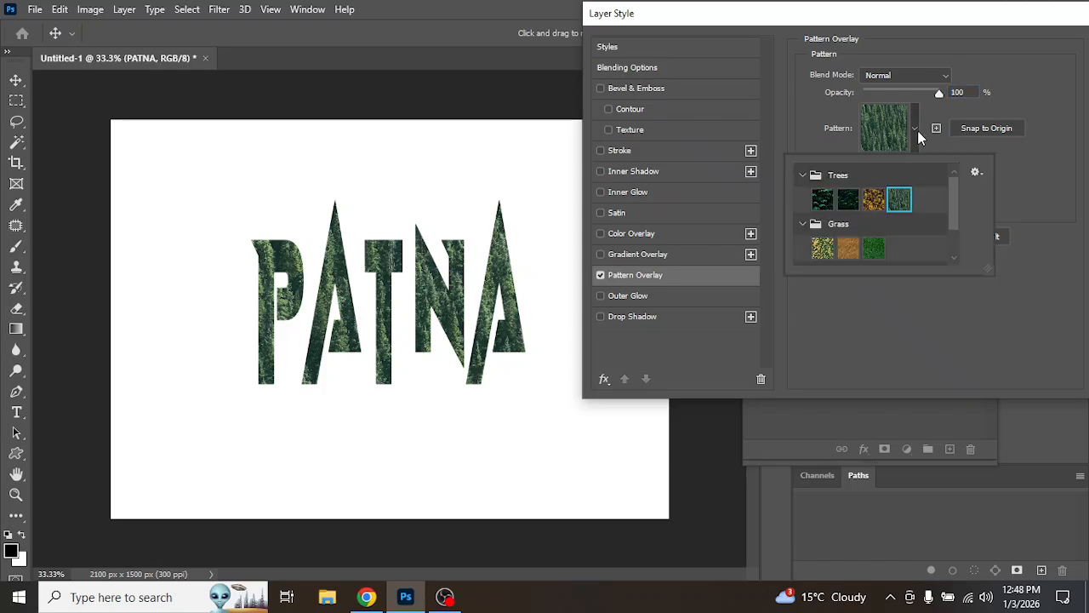
pyautogui.click(976, 173)
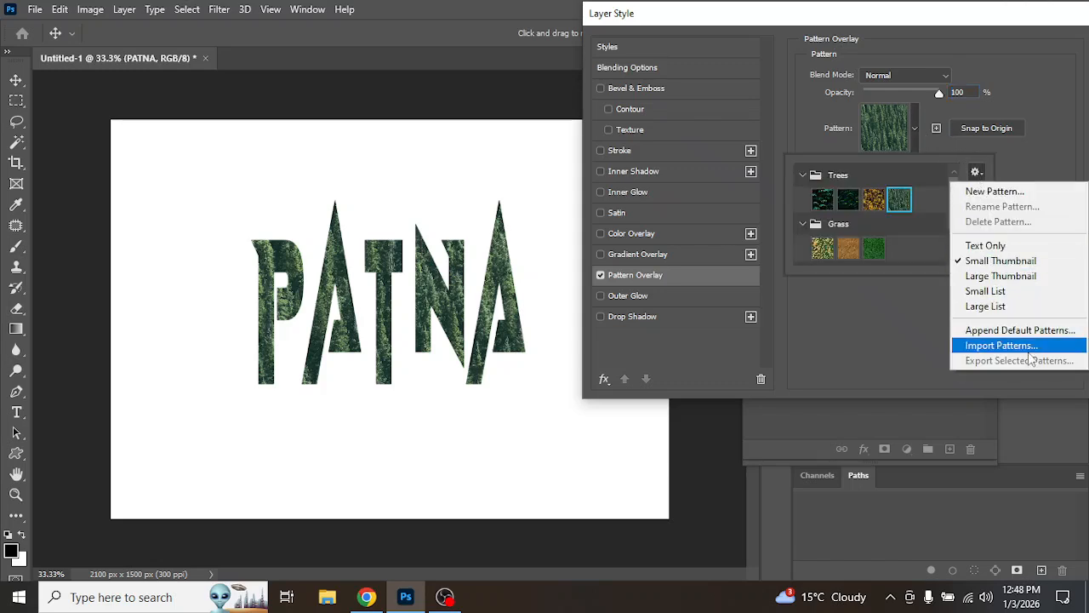
pyautogui.click(366, 596)
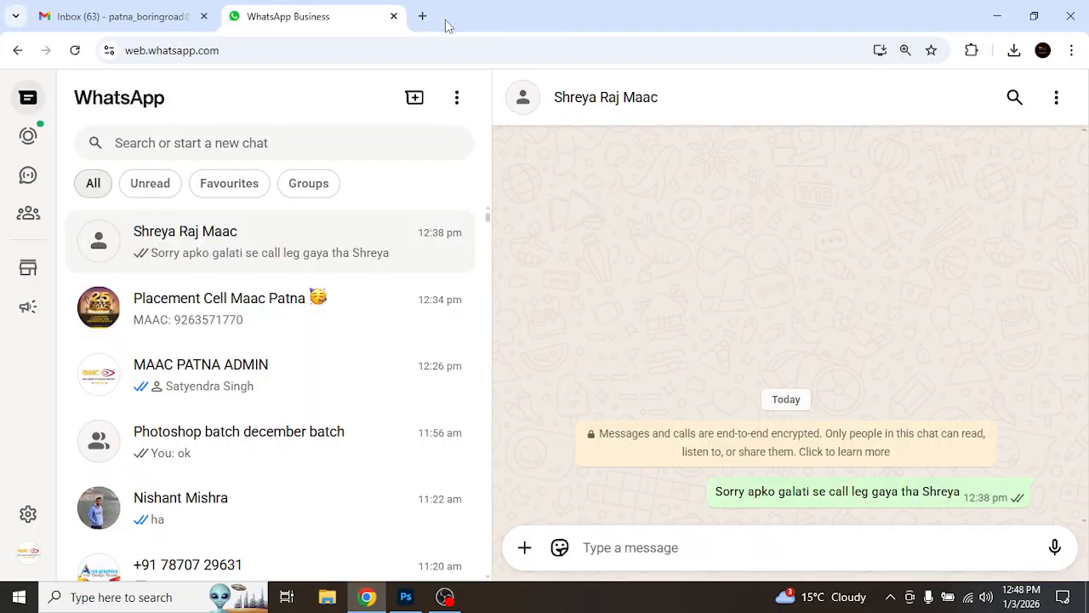
pyautogui.click(426, 14)
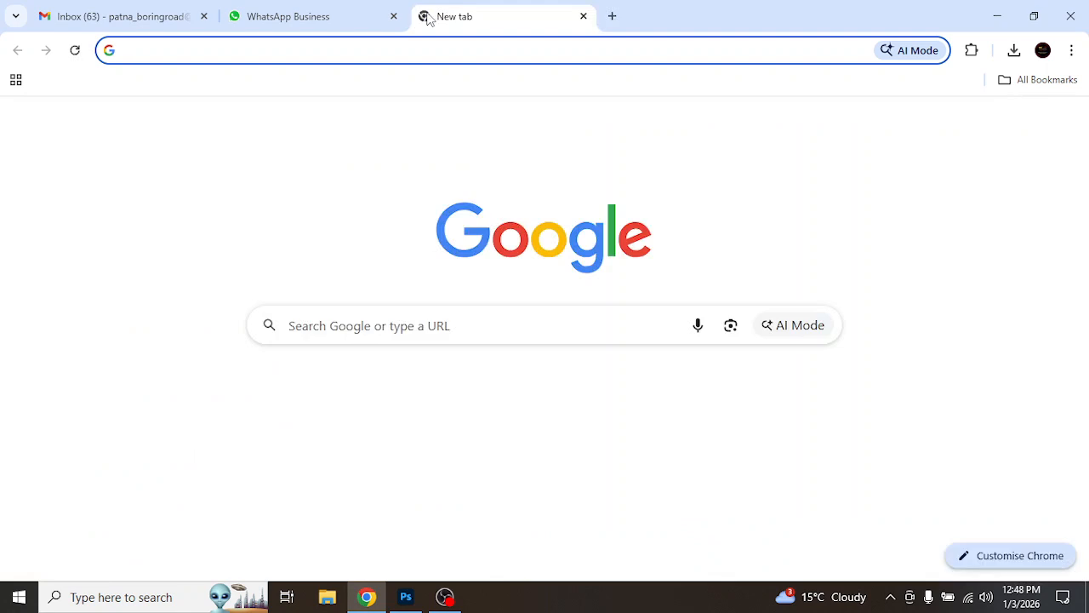
# Step: Go to google.com and search for "download pattern for photoshop"
pyautogui.write('g')
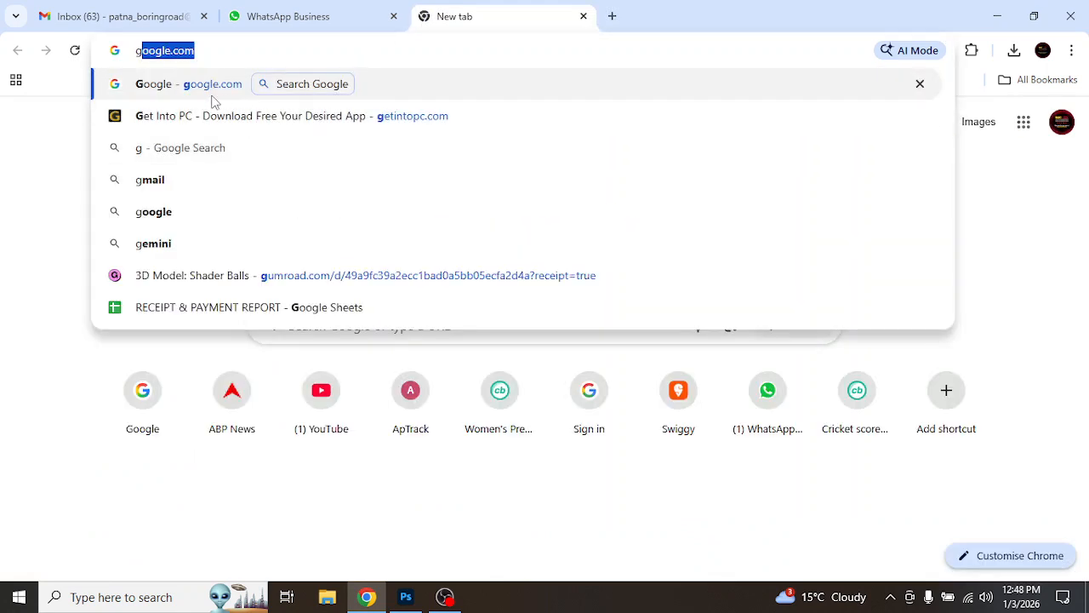
pyautogui.press('Return')
pyautogui.write('D')
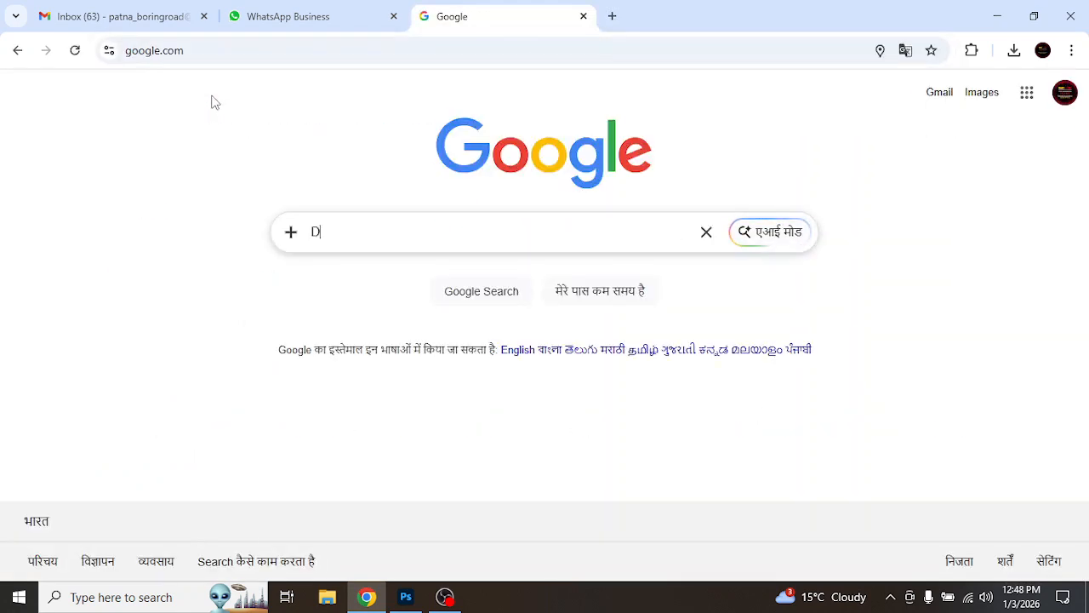
pyautogui.write('ownload ')
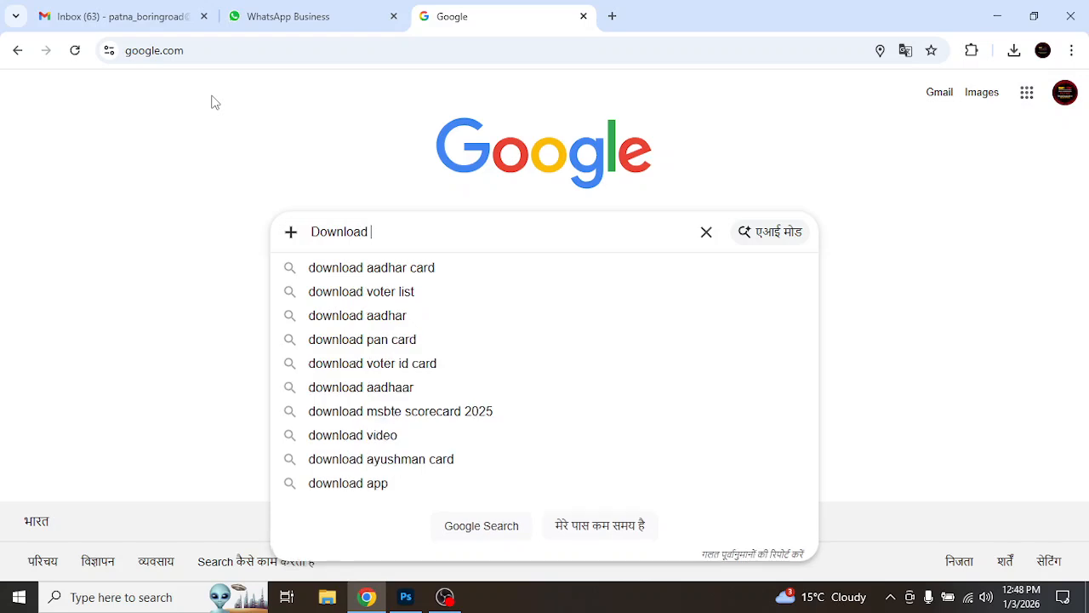
pyautogui.write('pattern')
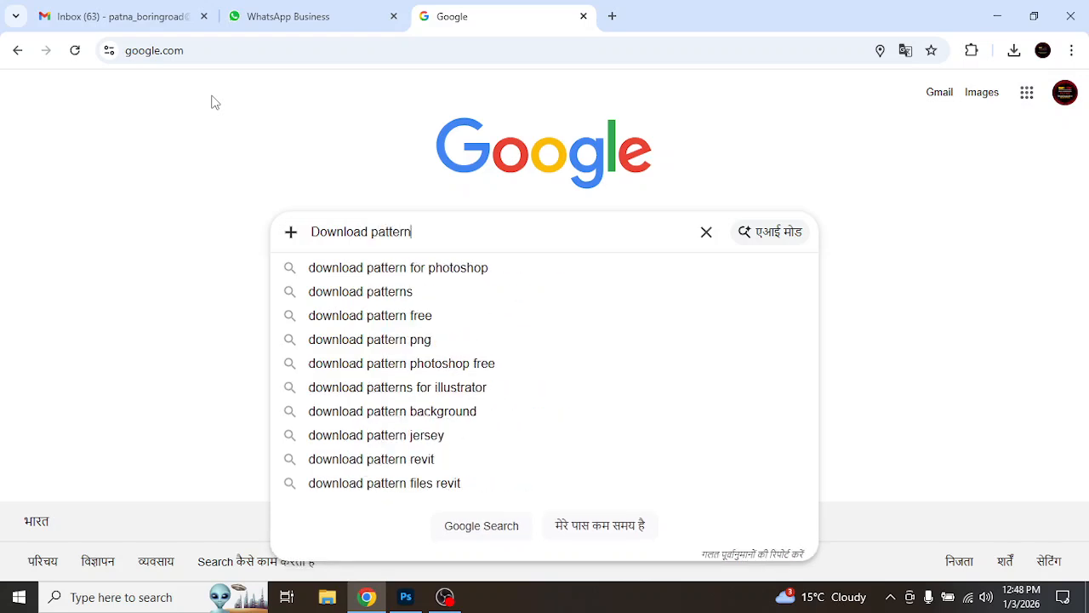
pyautogui.click(432, 269)
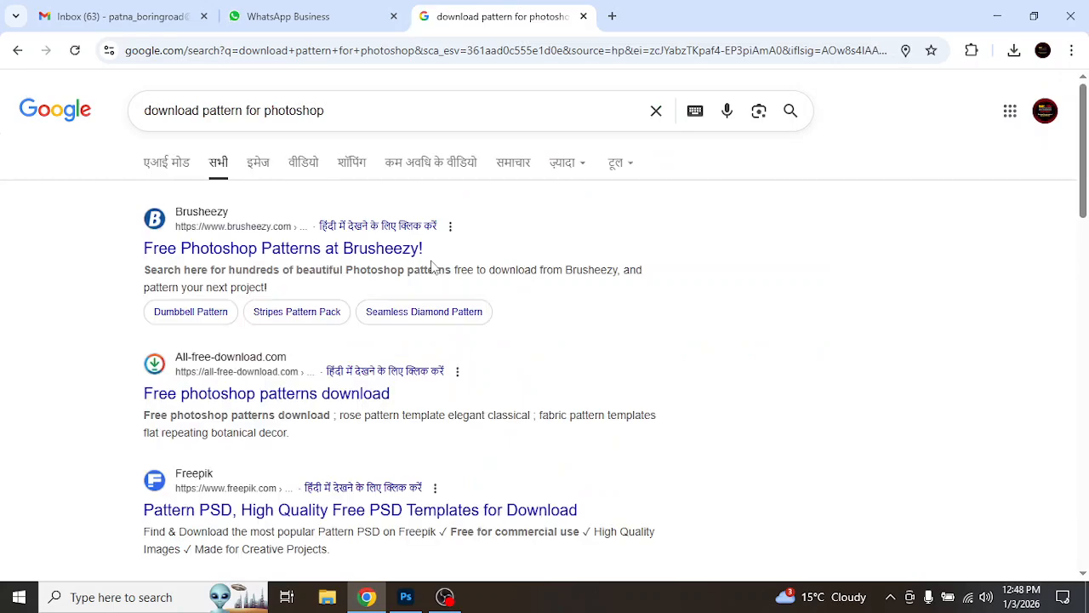
# Step: Open the Speckyboy article "40+ Best Free Photoshop Pattern Packs for Creatives" from the search results
pyautogui.scroll(-6, 443, 298)
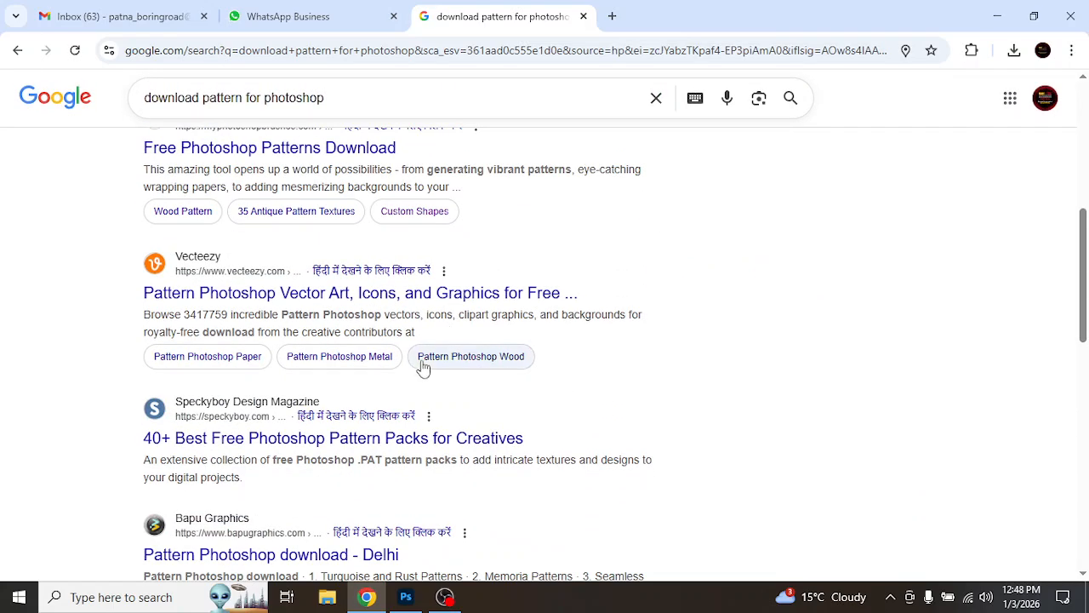
pyautogui.click(366, 449)
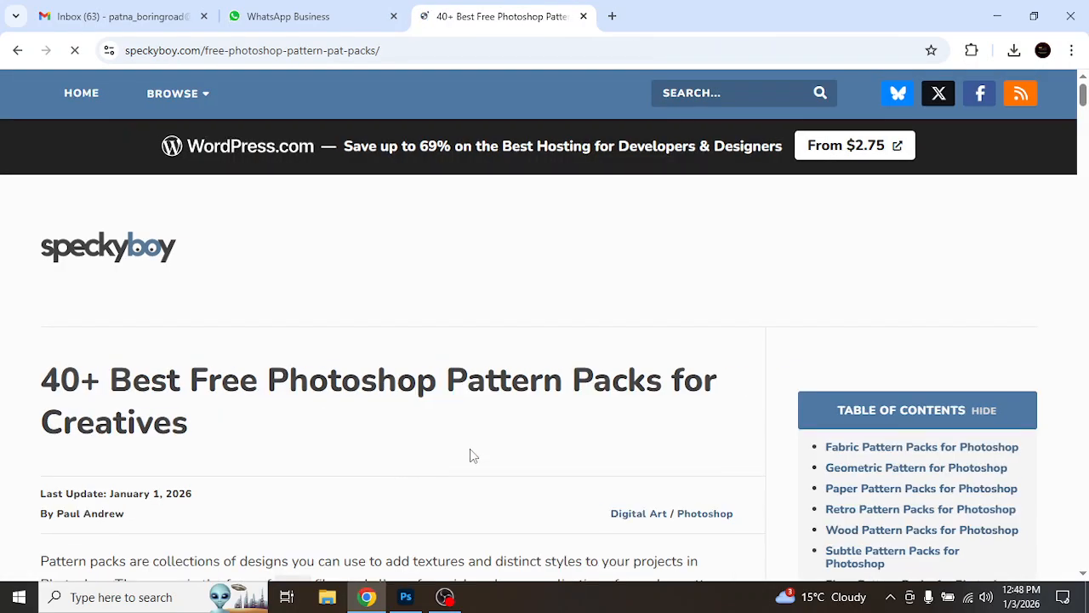
# Step: Scroll through the article's fabric pattern packs to examine the available downloads
pyautogui.scroll(-10, 472, 452)
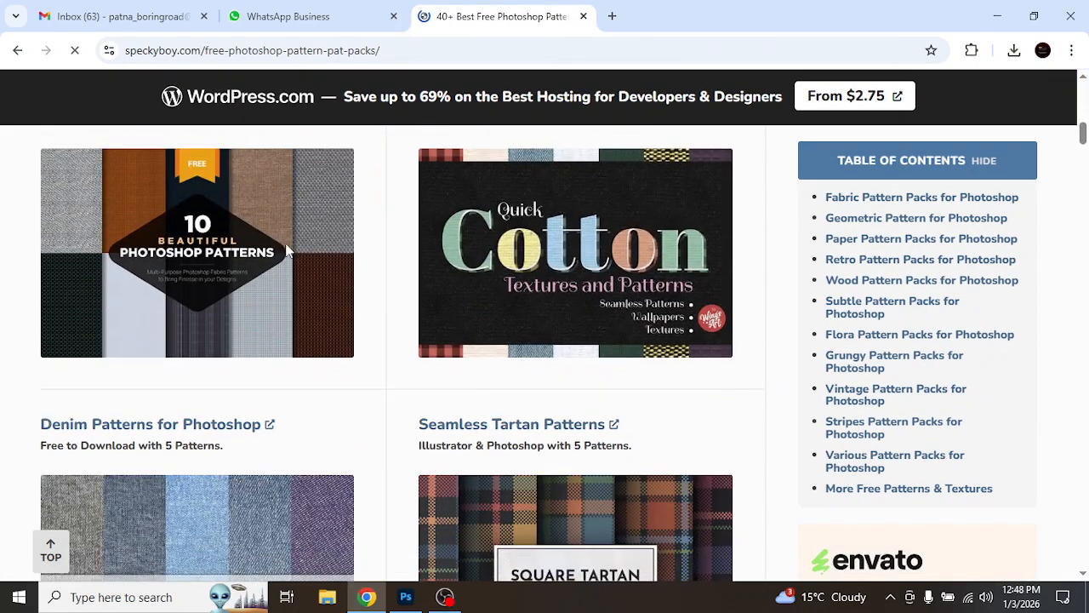
pyautogui.scroll(-3, 492, 379)
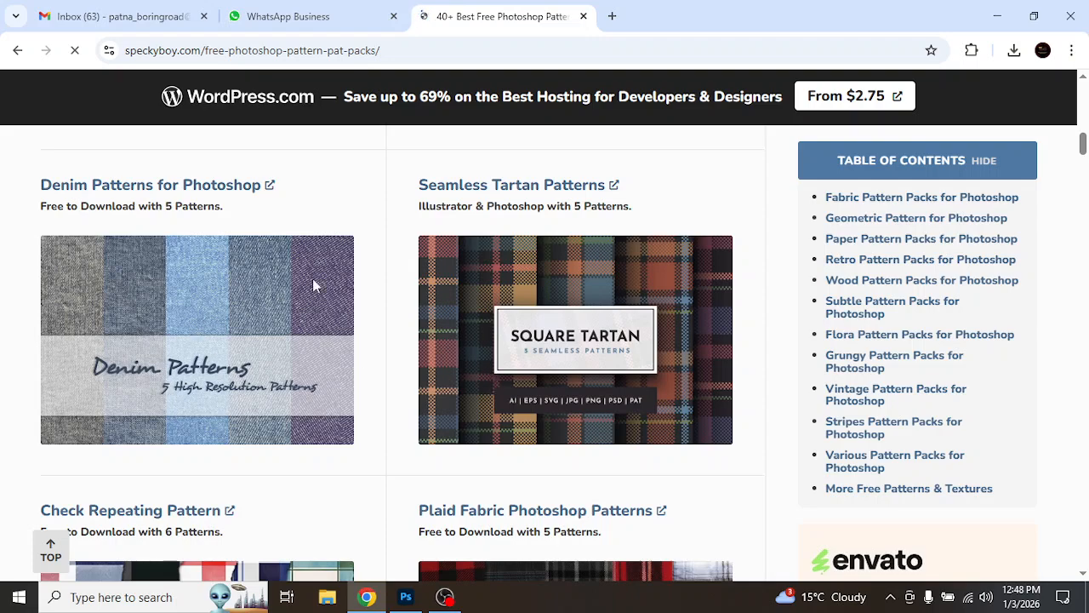
pyautogui.scroll(-4, 469, 454)
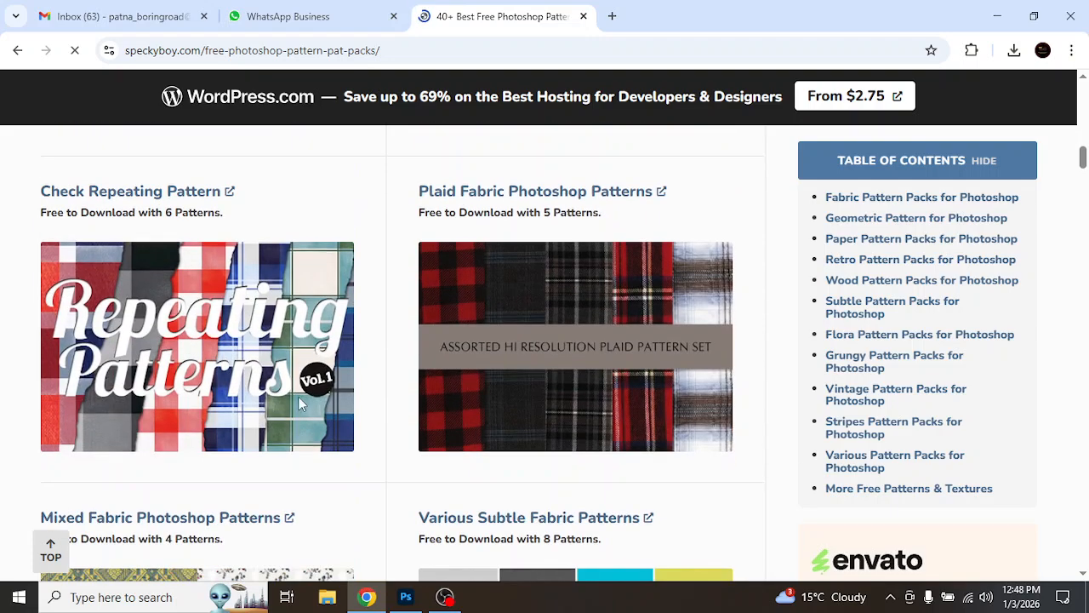
pyautogui.scroll(-4, 507, 388)
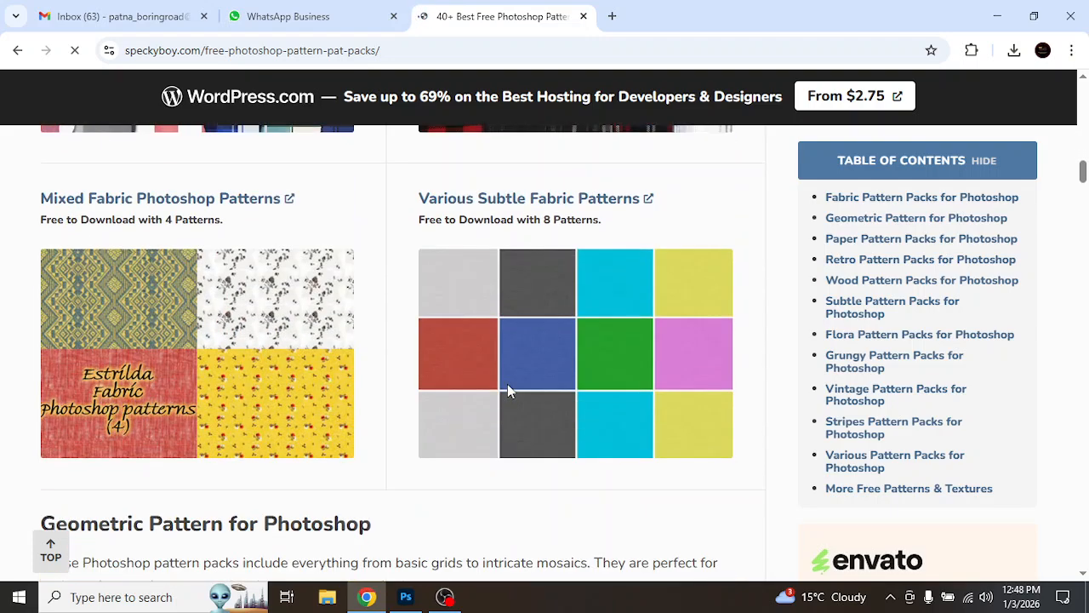
pyautogui.scroll(-6, 430, 396)
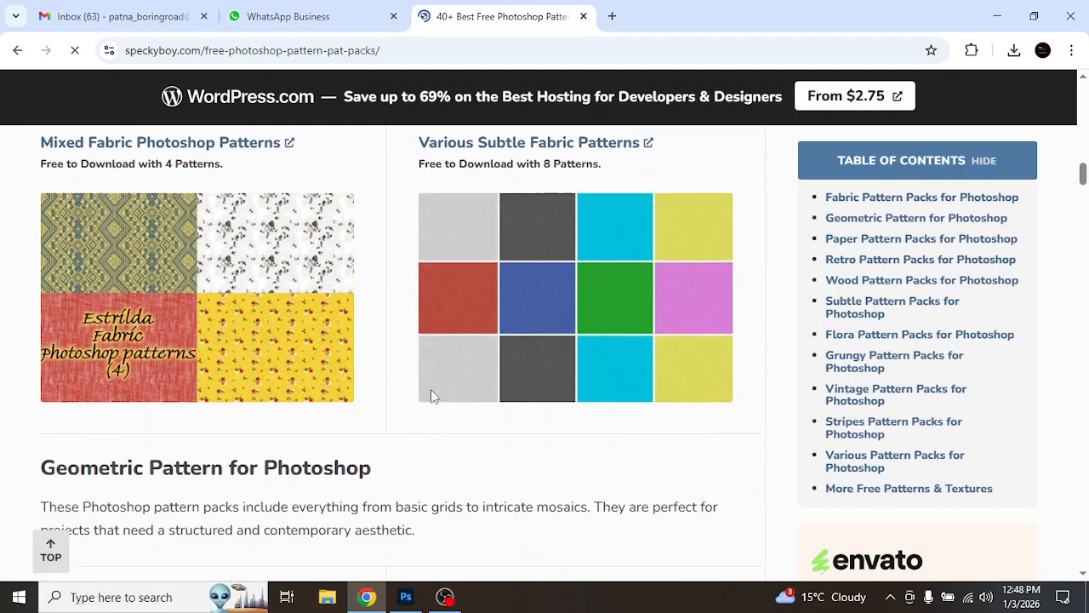
pyautogui.scroll(3, 432, 394)
pyautogui.scroll(2, 430, 396)
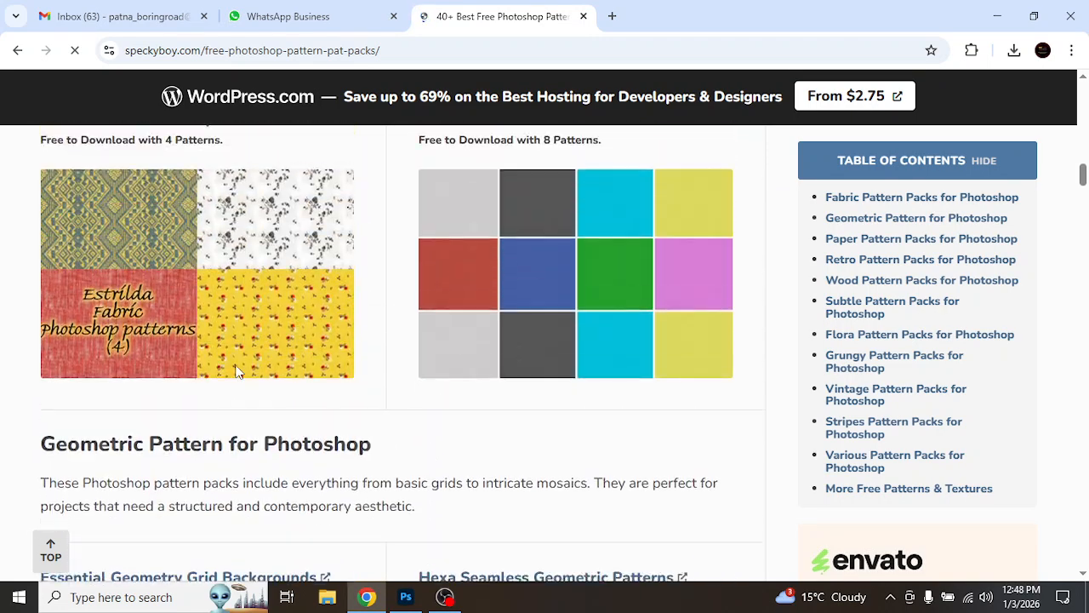
pyautogui.scroll(4, 224, 269)
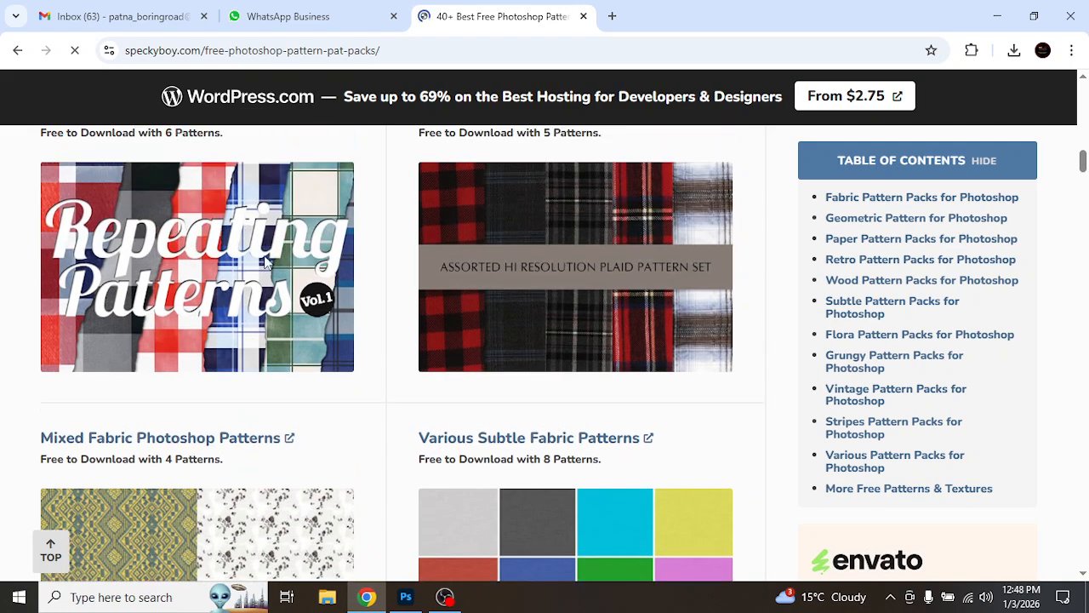
pyautogui.scroll(4, 506, 228)
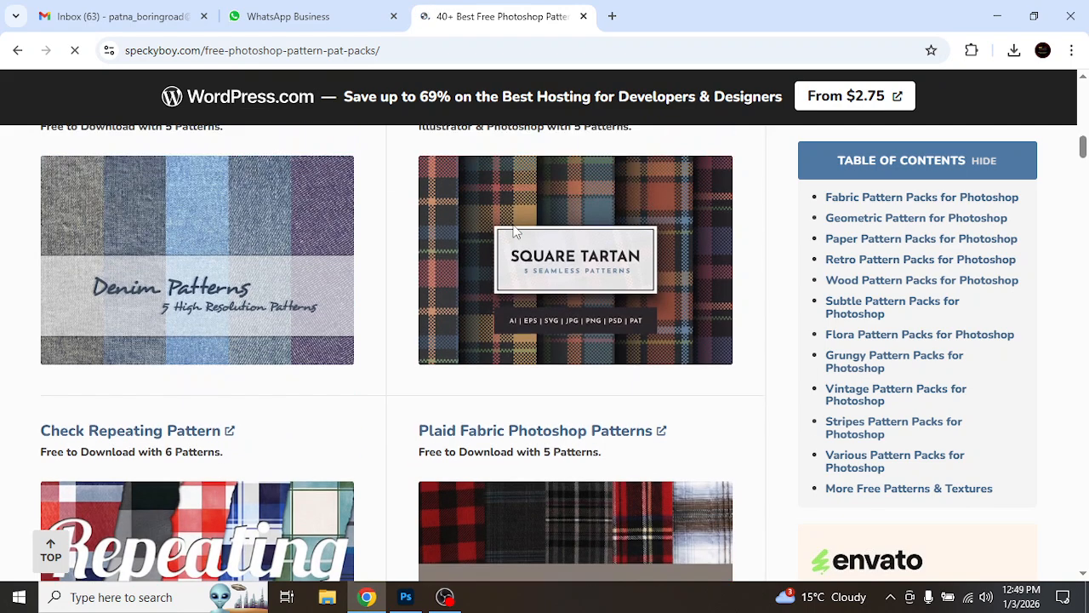
pyautogui.scroll(5, 325, 248)
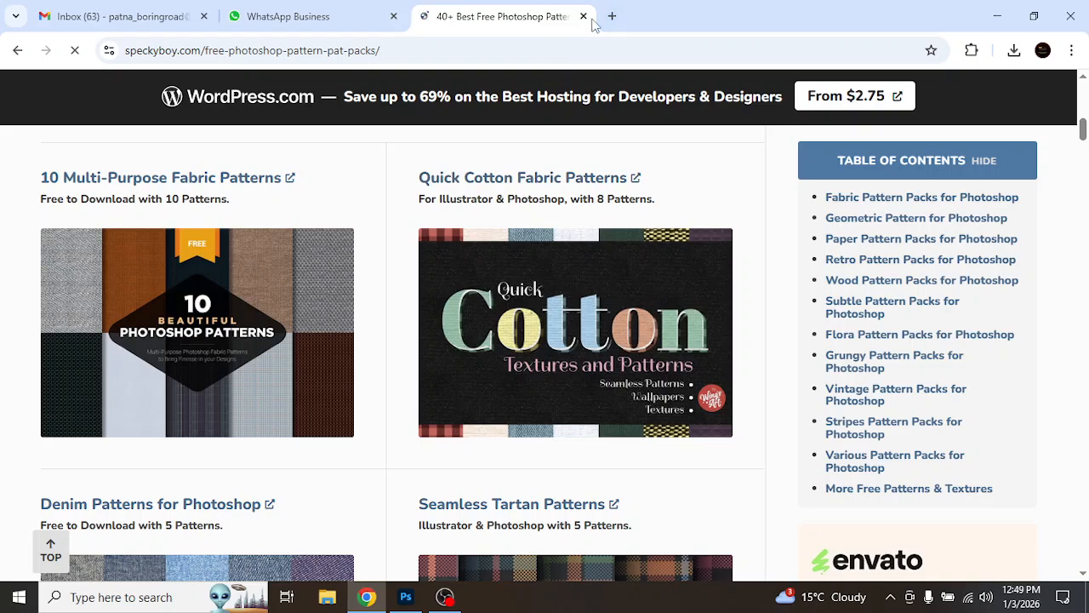
# Step: Jump through the table of contents to browse the Flora, Subtle, Retro, Paper, Geometric and Various pattern sections
pyautogui.click(907, 336)
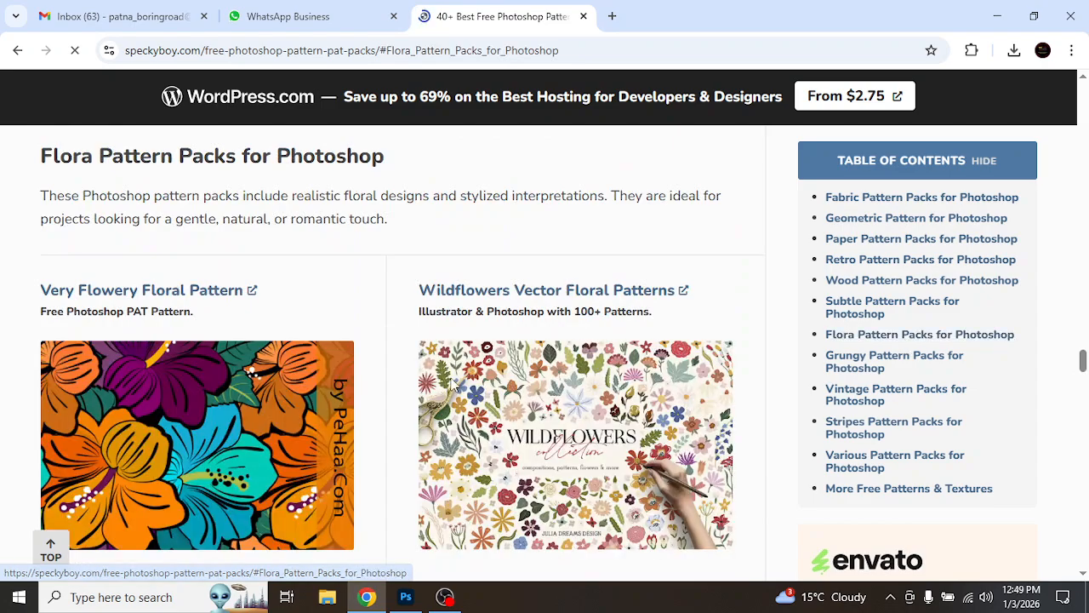
pyautogui.scroll(-1, 455, 386)
pyautogui.click(892, 307)
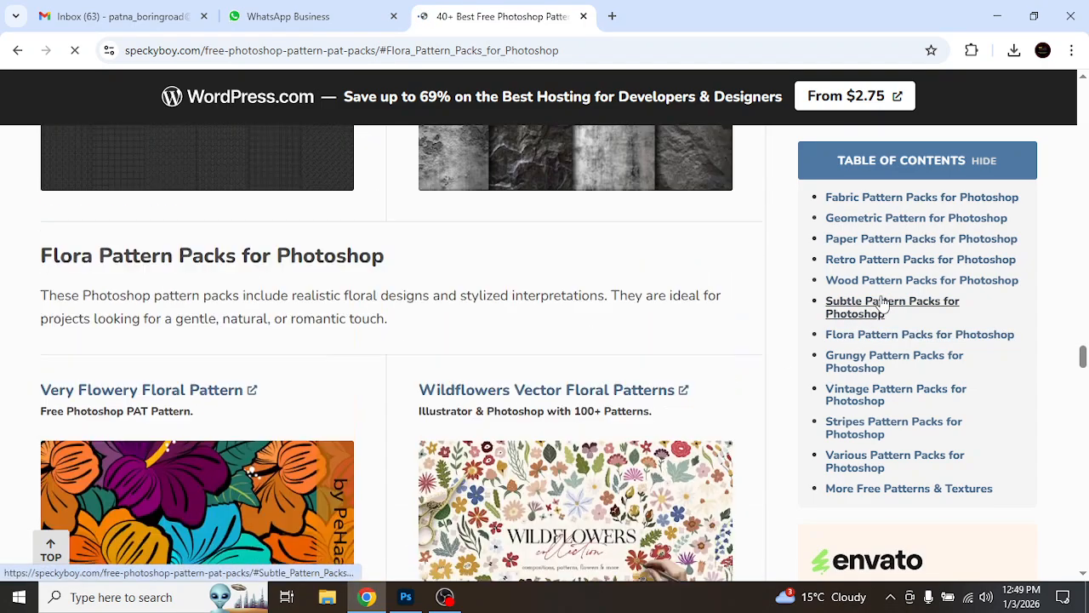
pyautogui.scroll(-4, 682, 282)
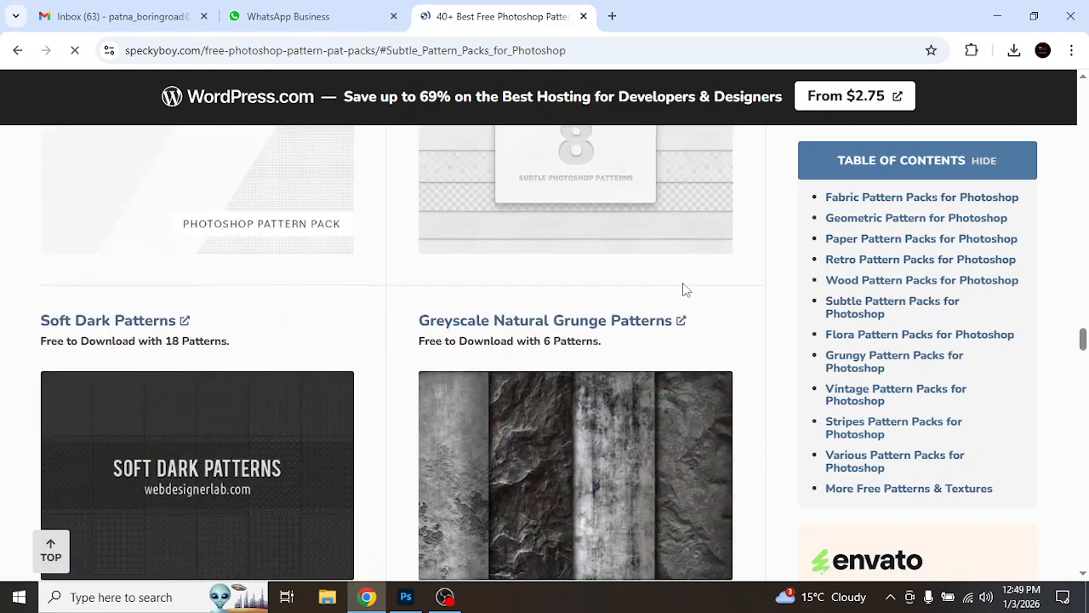
pyautogui.click(926, 261)
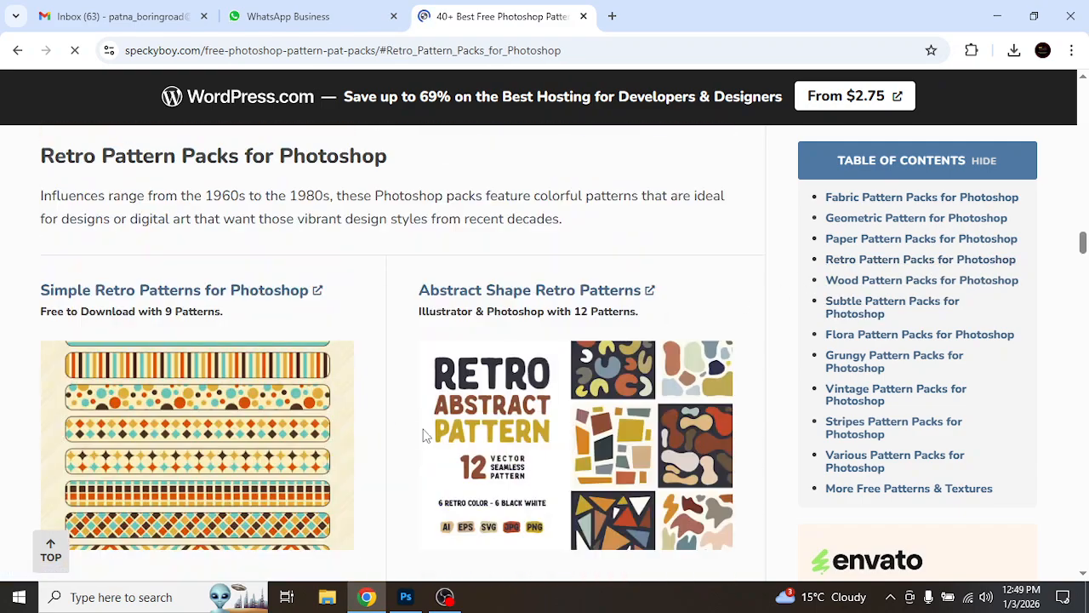
pyautogui.click(885, 239)
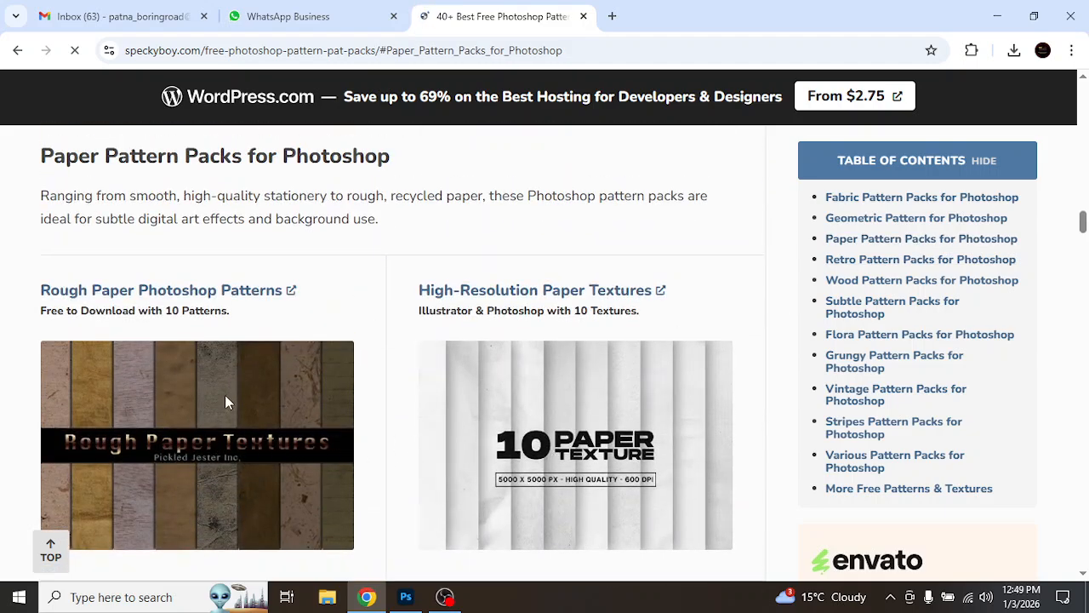
pyautogui.click(890, 219)
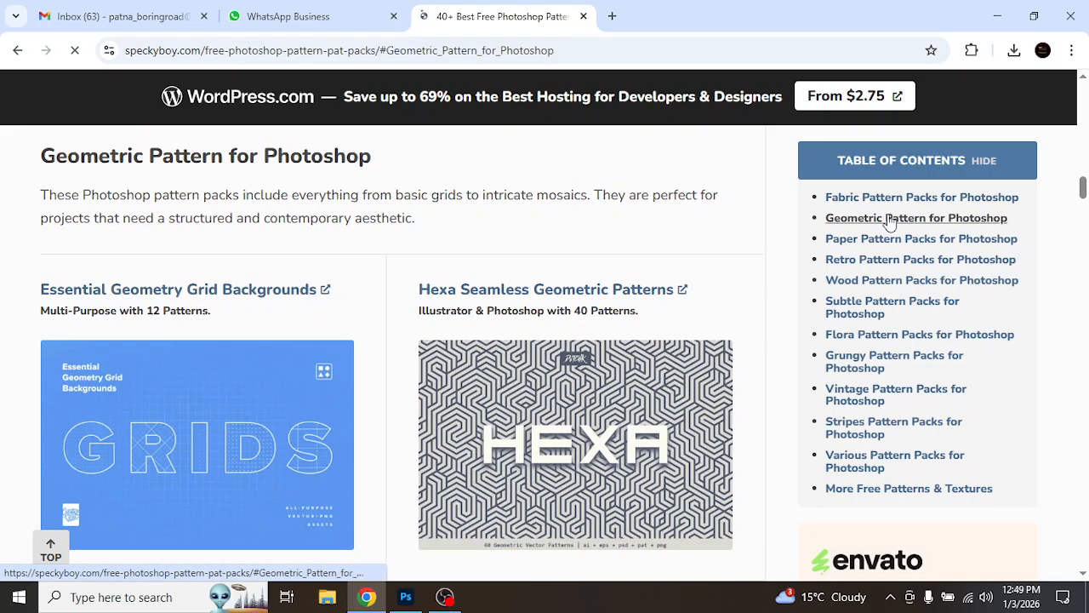
pyautogui.click(837, 435)
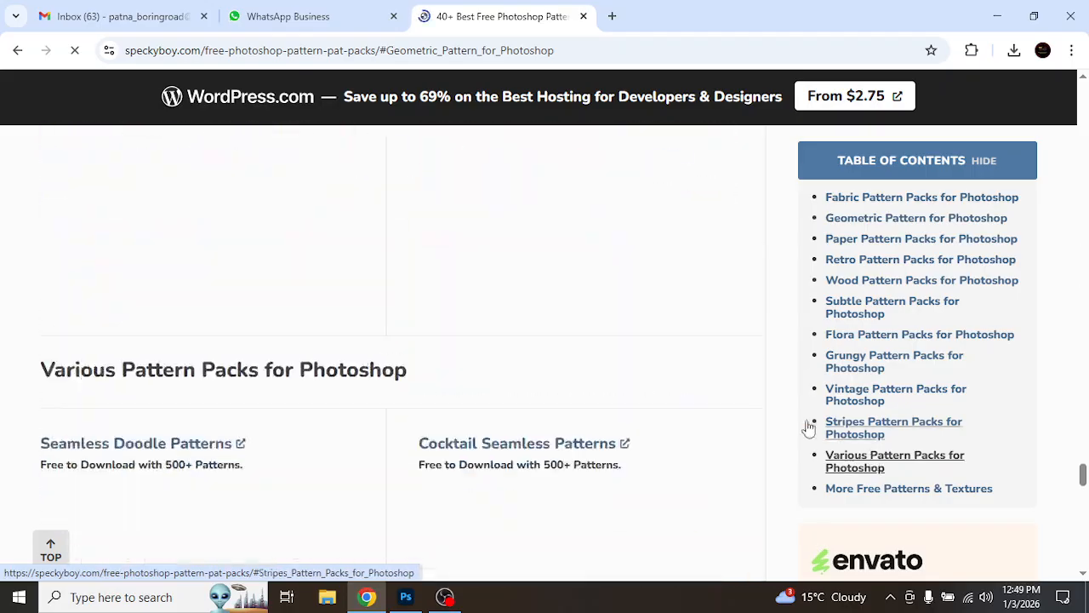
pyautogui.click(841, 459)
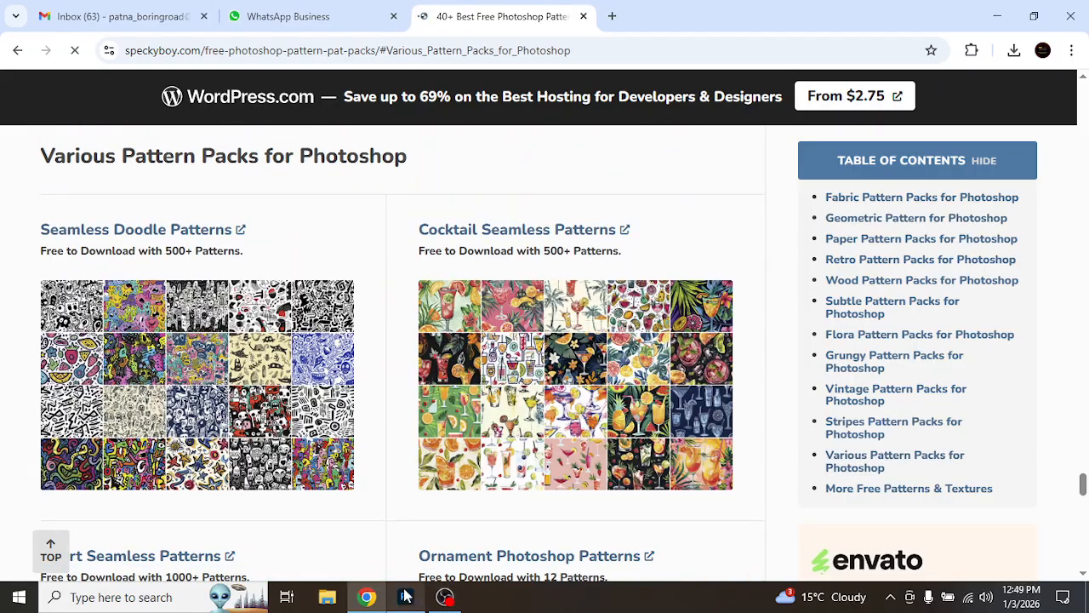
# Step: Switch back to Photoshop and set the pattern overlay's angle to -143° and scale to 671%
pyautogui.click(405, 597)
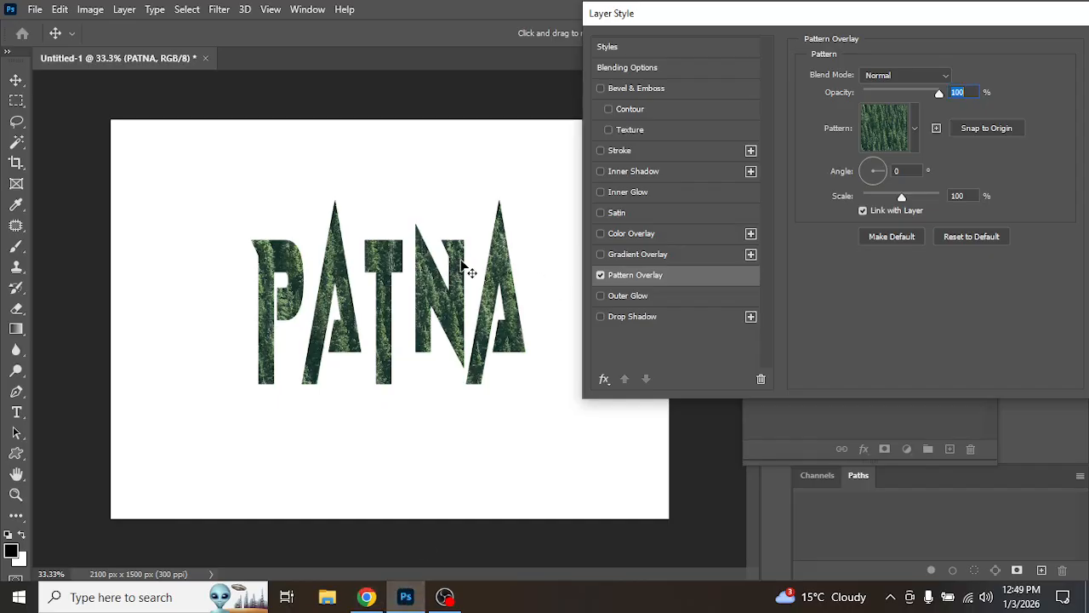
pyautogui.click(882, 181)
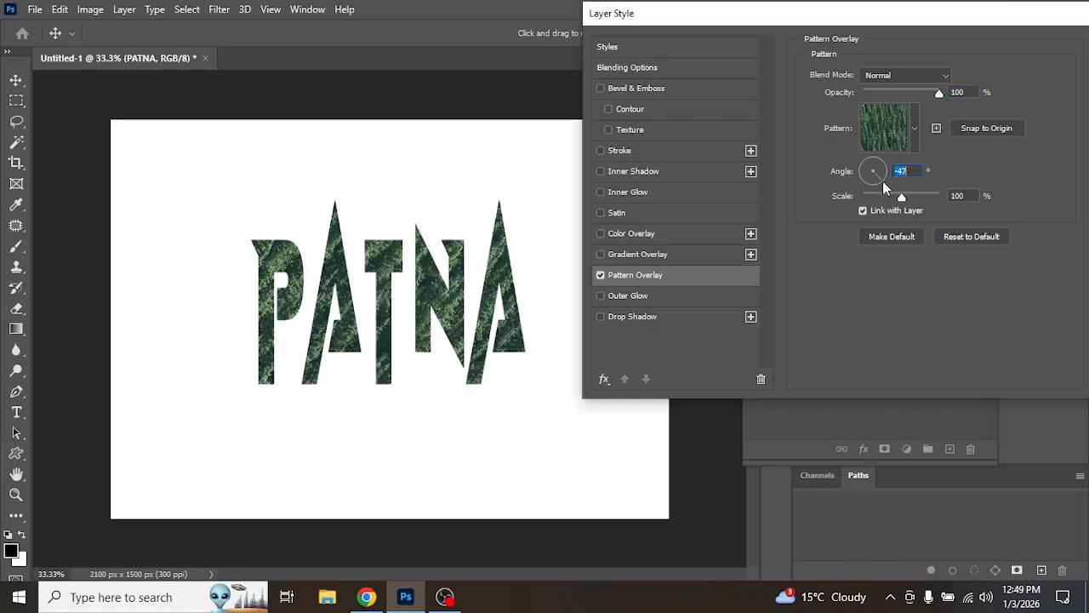
pyautogui.moveTo(883, 183); pyautogui.dragTo(934, 204)
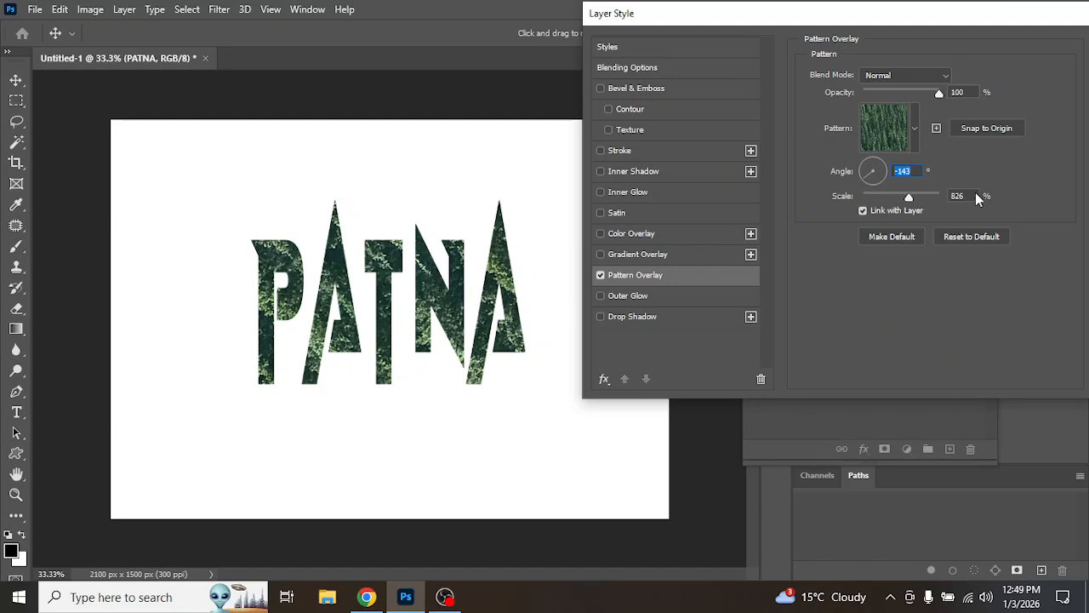
pyautogui.click(907, 196)
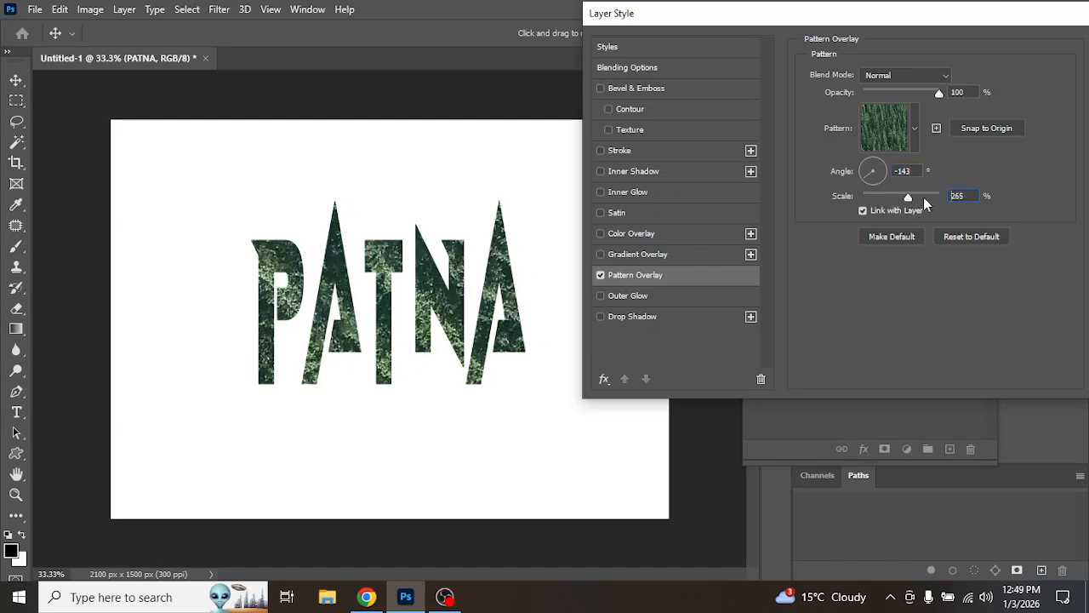
pyautogui.click(926, 197)
# Step: Turn off the pattern overlay and enable a gradient overlay on the PATNA text instead
pyautogui.click(601, 276)
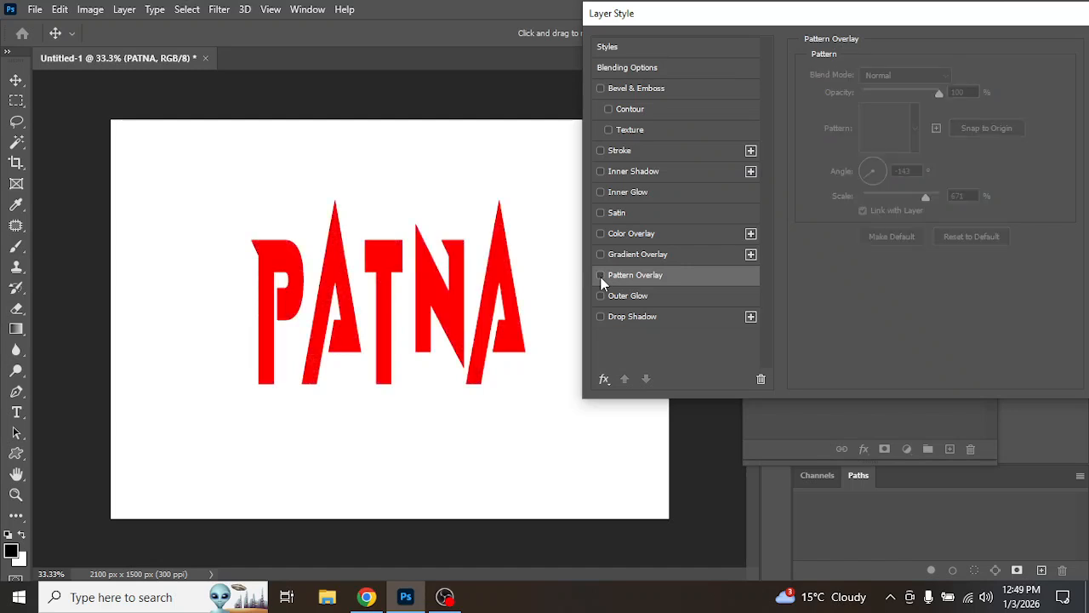
pyautogui.click(600, 254)
pyautogui.click(640, 255)
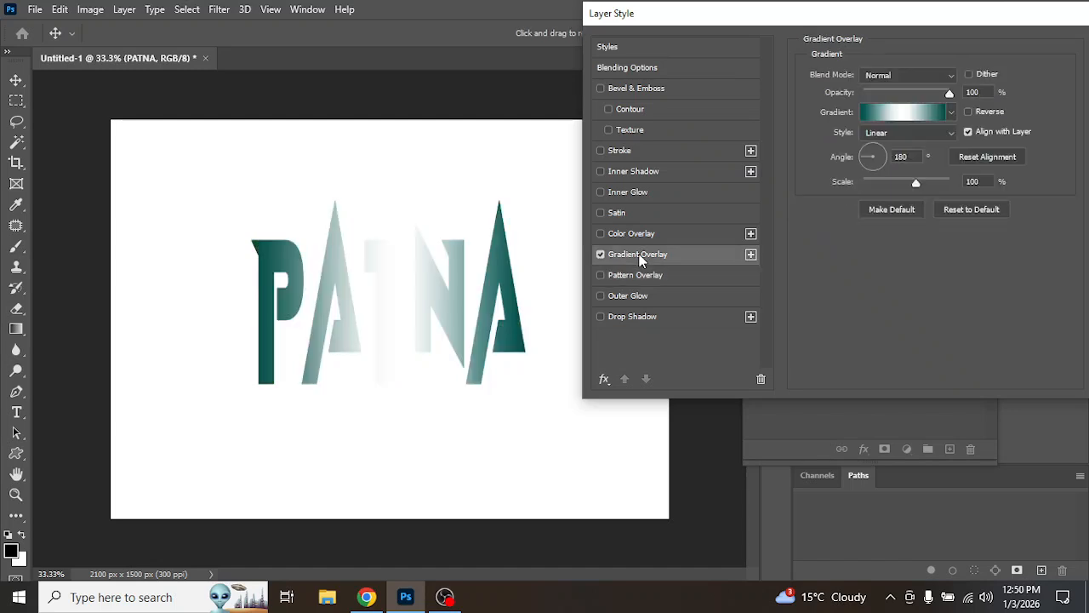
# Step: Try several gradients from the Blues presets on the overlay
pyautogui.click(952, 111)
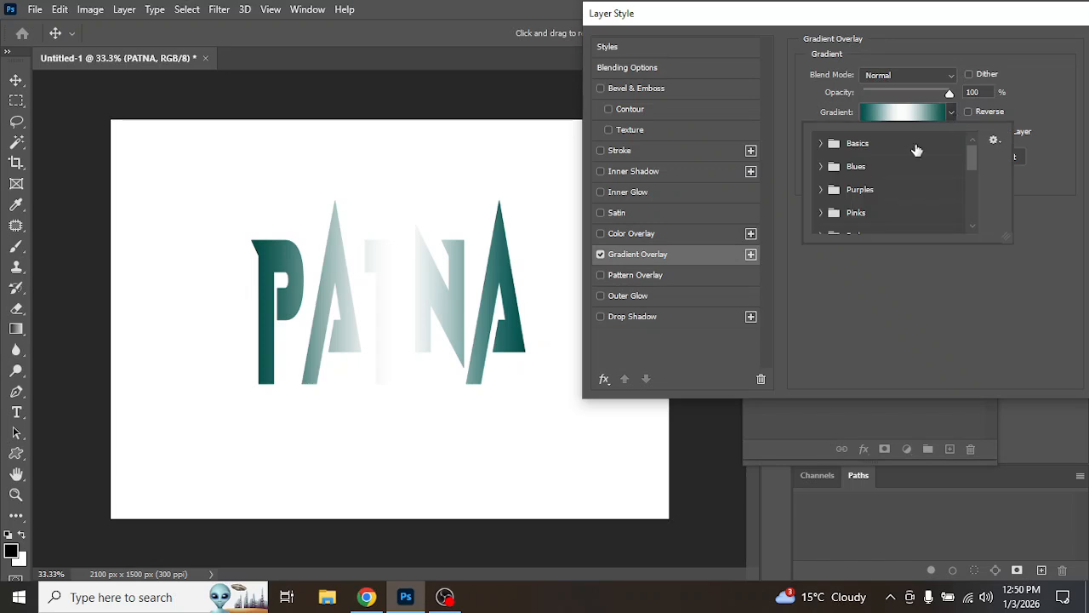
pyautogui.click(820, 166)
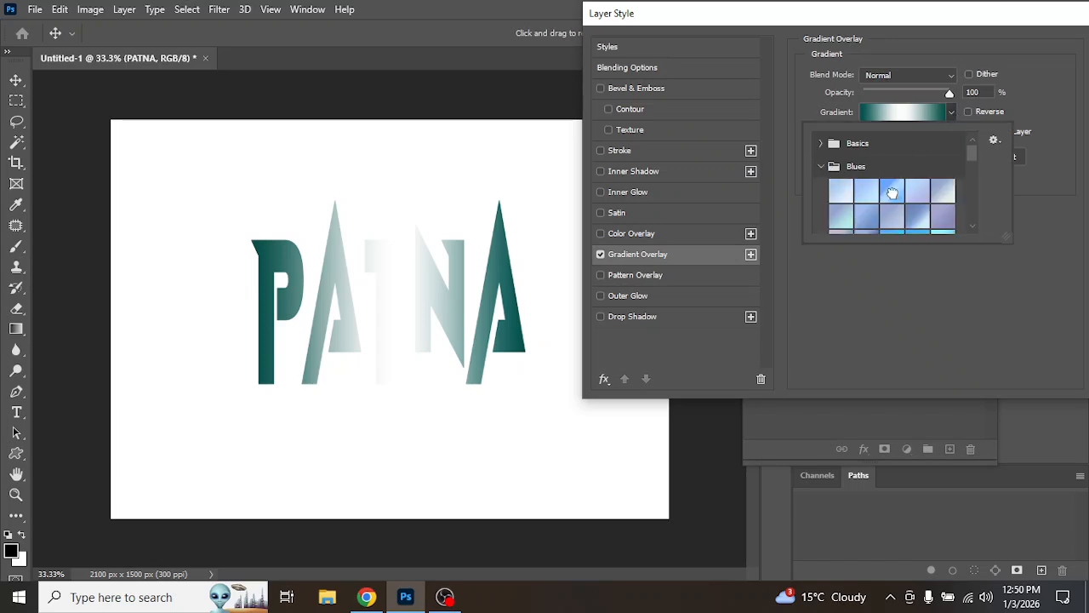
pyautogui.click(892, 196)
pyautogui.scroll(-2, 884, 219)
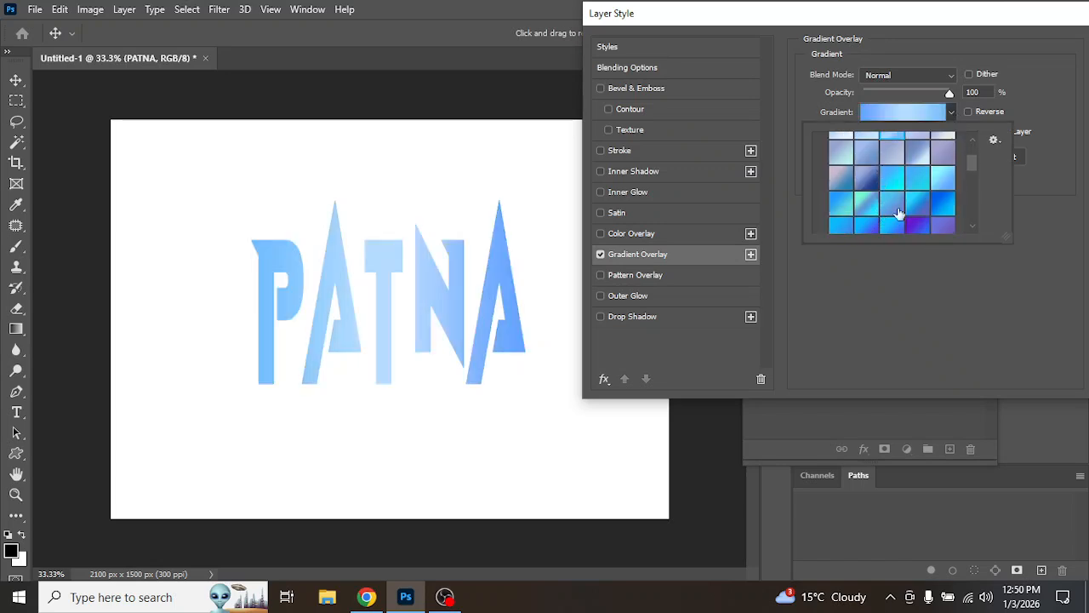
pyautogui.click(919, 204)
pyautogui.scroll(-3, 907, 197)
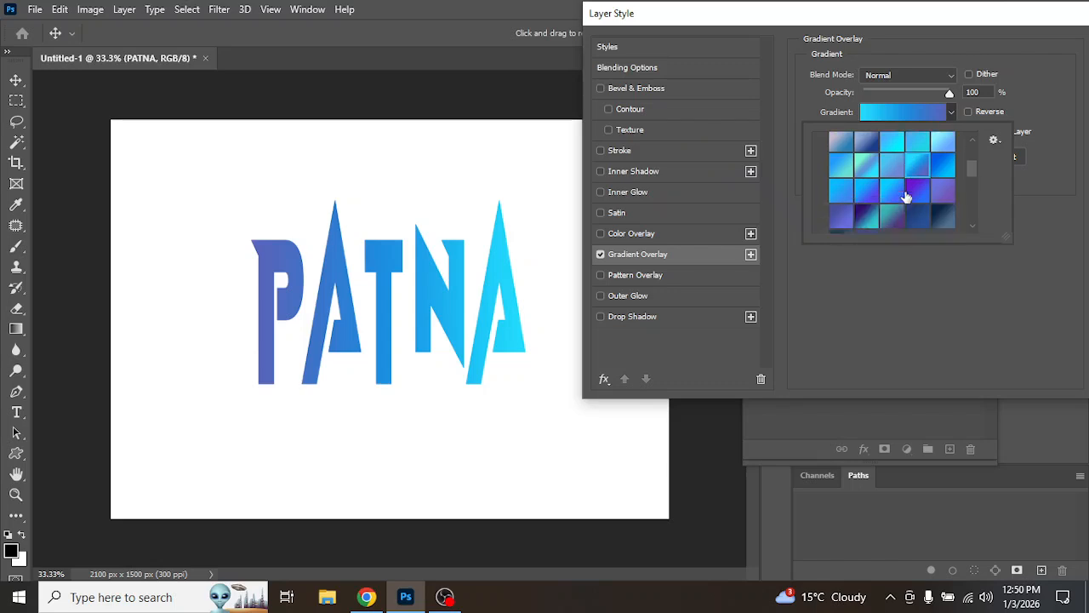
pyautogui.click(943, 167)
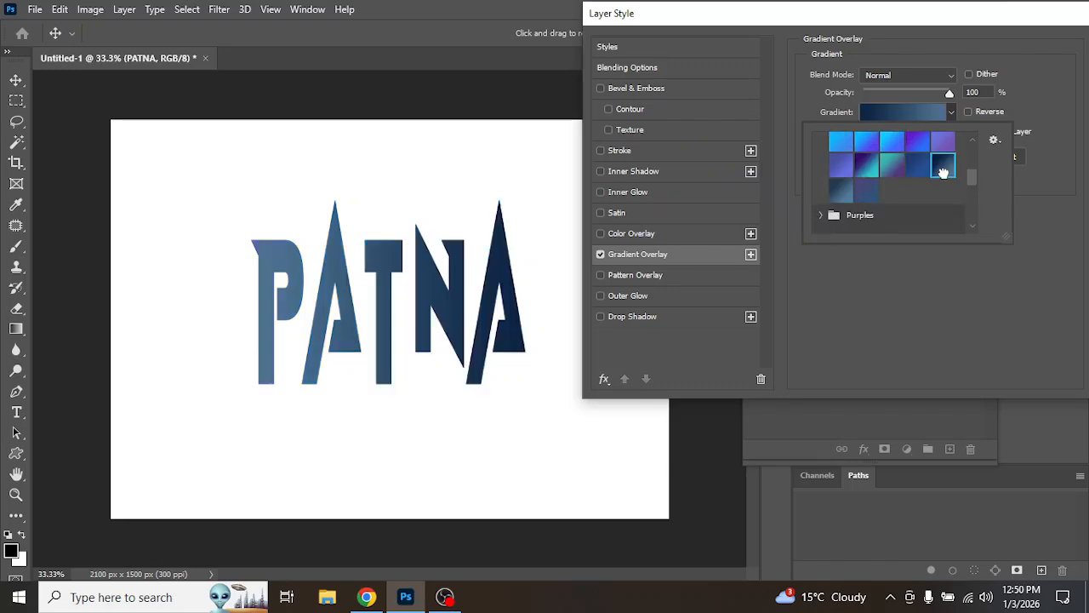
# Step: Expand the Purples presets and apply the second, cyan-to-magenta gradient to the overlay
pyautogui.scroll(-2, 842, 176)
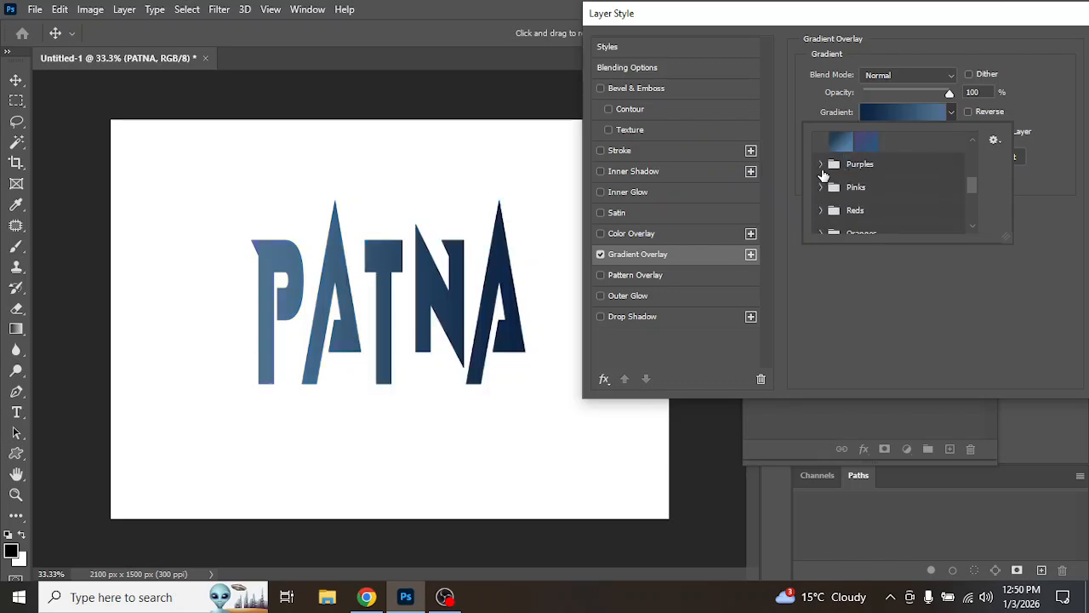
pyautogui.click(821, 164)
pyautogui.click(865, 189)
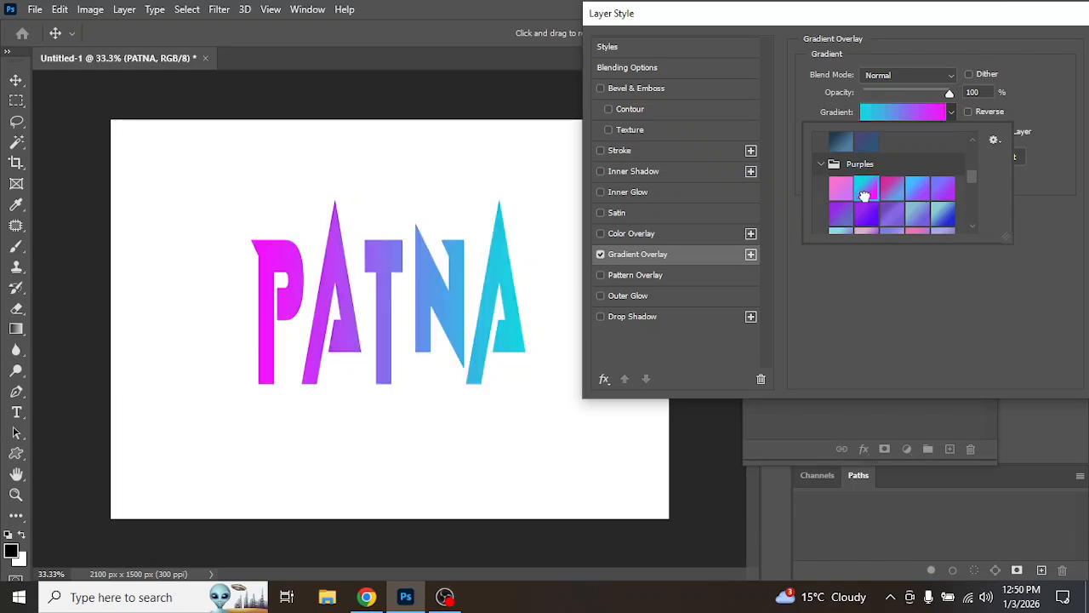
pyautogui.click(1024, 156)
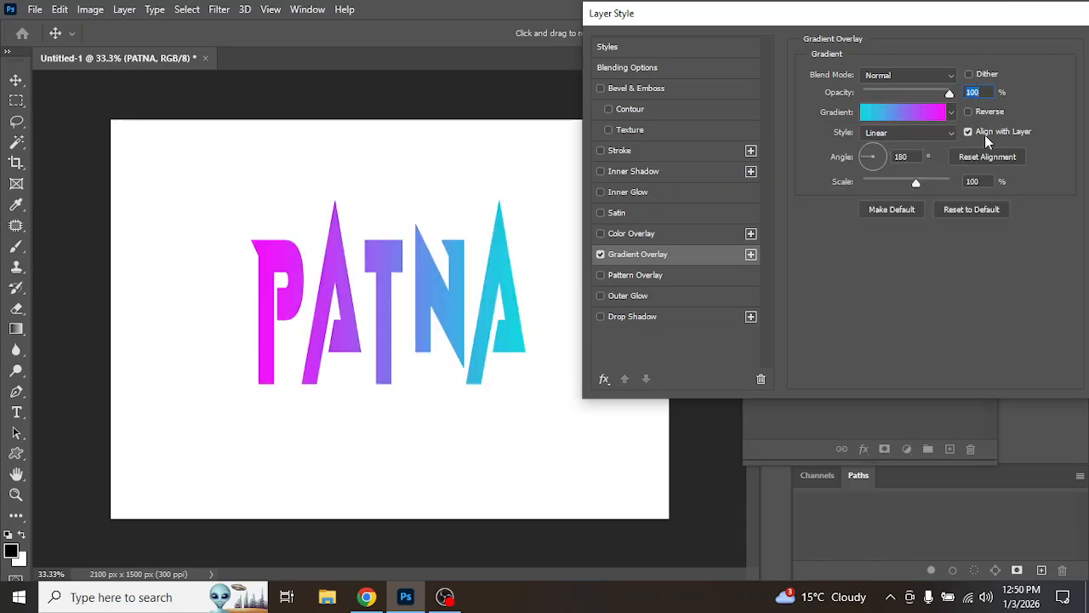
# Step: Open the overlay's gradient editor and set the left color stop to 2aff00
pyautogui.click(917, 112)
pyautogui.click(714, 333)
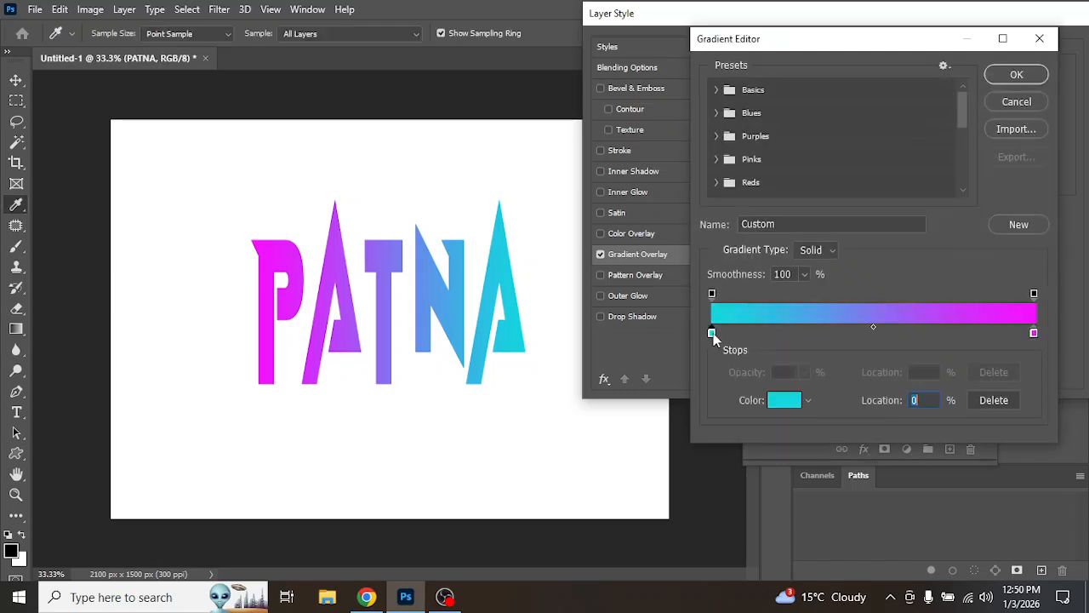
pyautogui.click(783, 400)
pyautogui.write('2aff00')
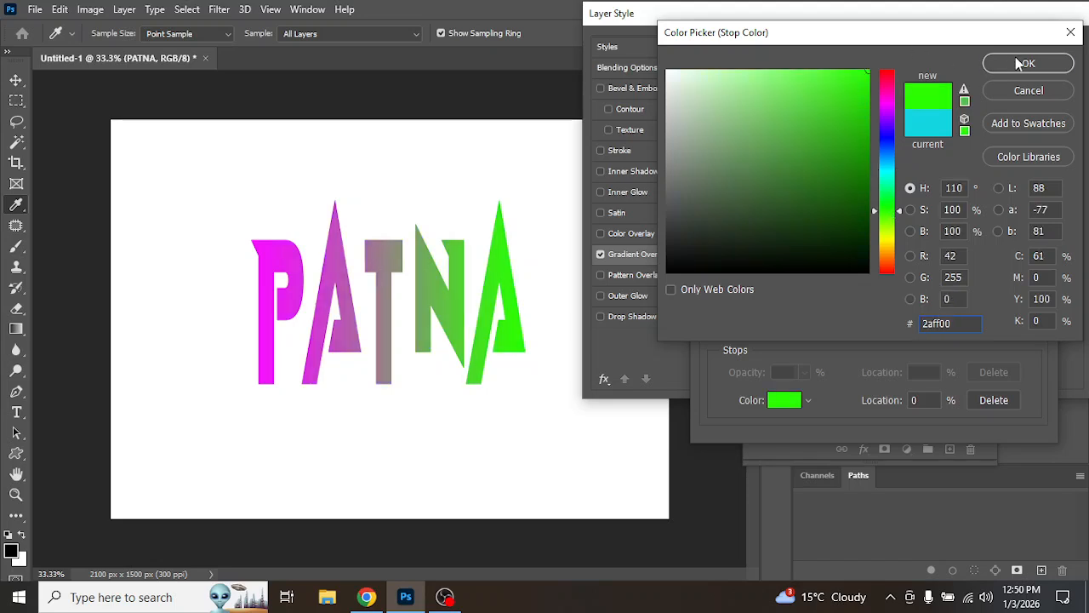
pyautogui.click(1000, 66)
# Step: Change the right color stop of the gradient to orange
pyautogui.click(1034, 333)
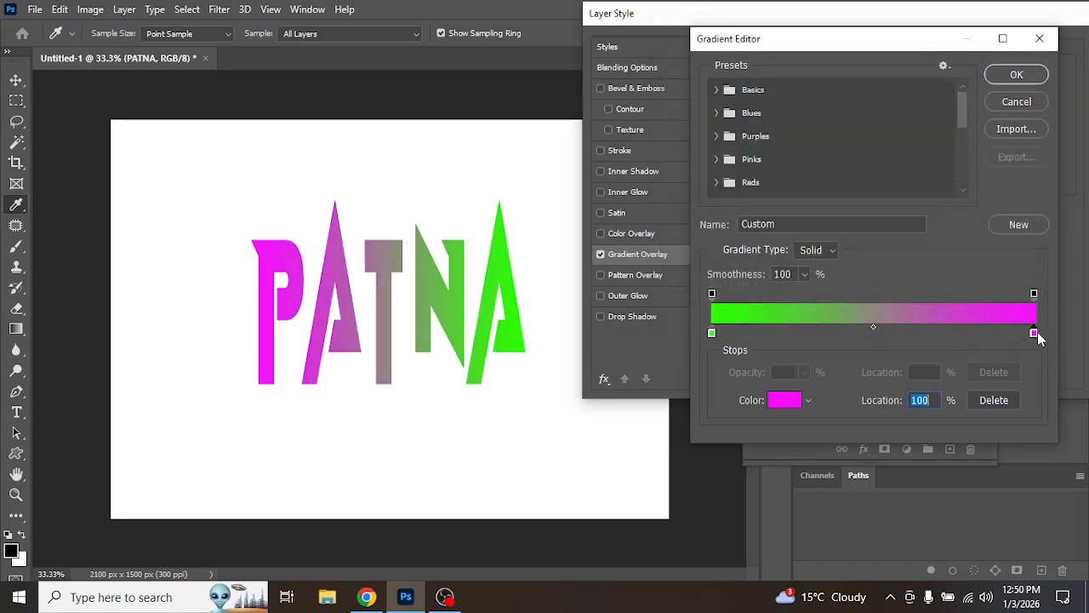
pyautogui.click(784, 401)
pyautogui.moveTo(886, 105); pyautogui.dragTo(886, 97)
pyautogui.moveTo(892, 250); pyautogui.dragTo(891, 256)
pyautogui.moveTo(840, 126); pyautogui.dragTo(950, 4)
pyautogui.click(1028, 63)
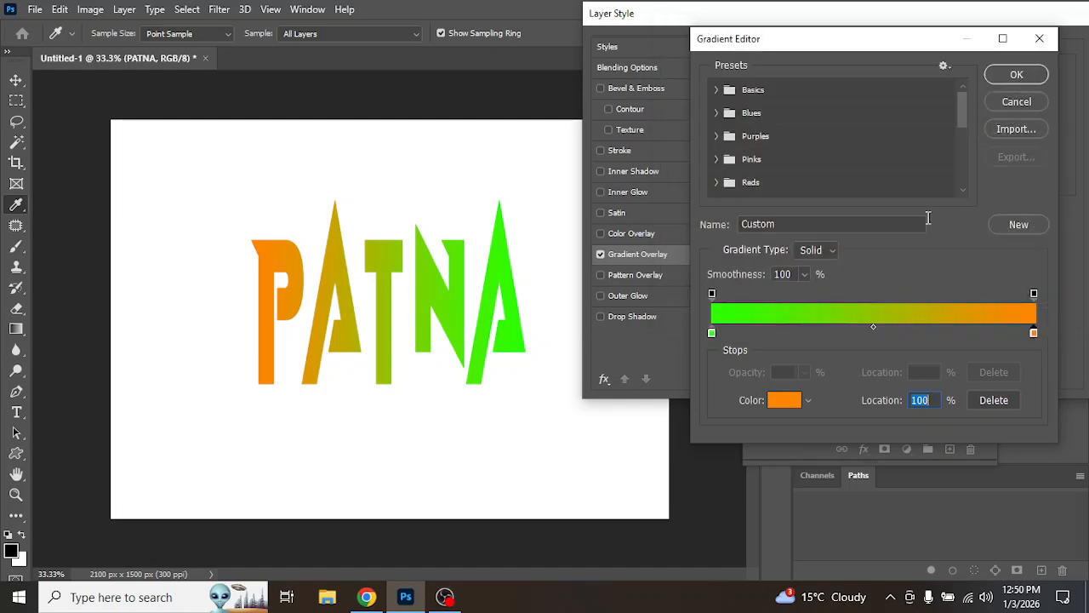
# Step: Add a white color stop in the middle of the gradient at 49%, then remove it again
pyautogui.click(867, 333)
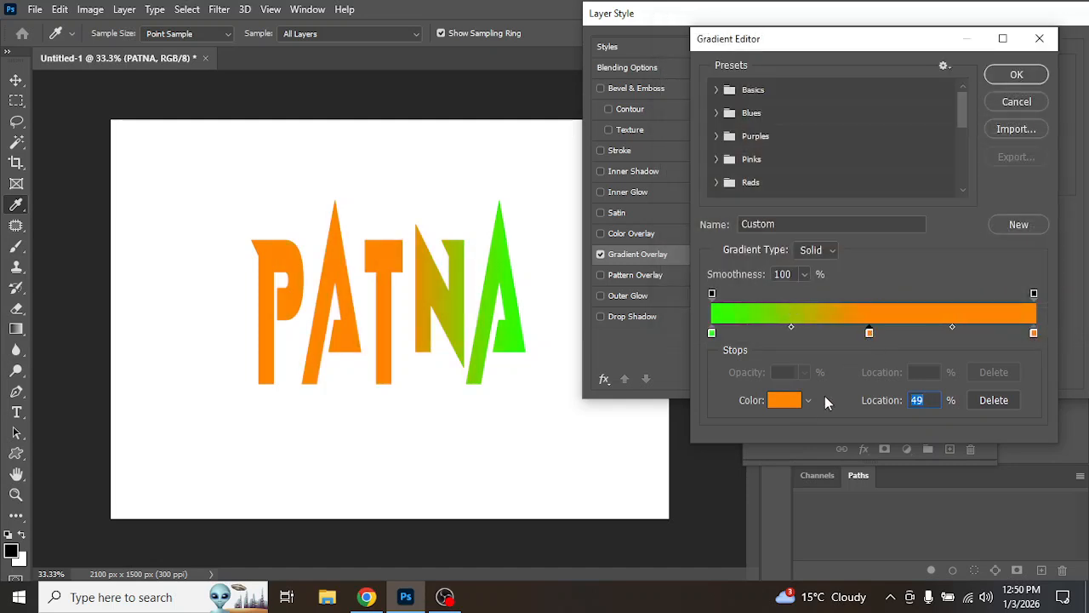
pyautogui.click(784, 400)
pyautogui.moveTo(749, 151); pyautogui.dragTo(643, 72)
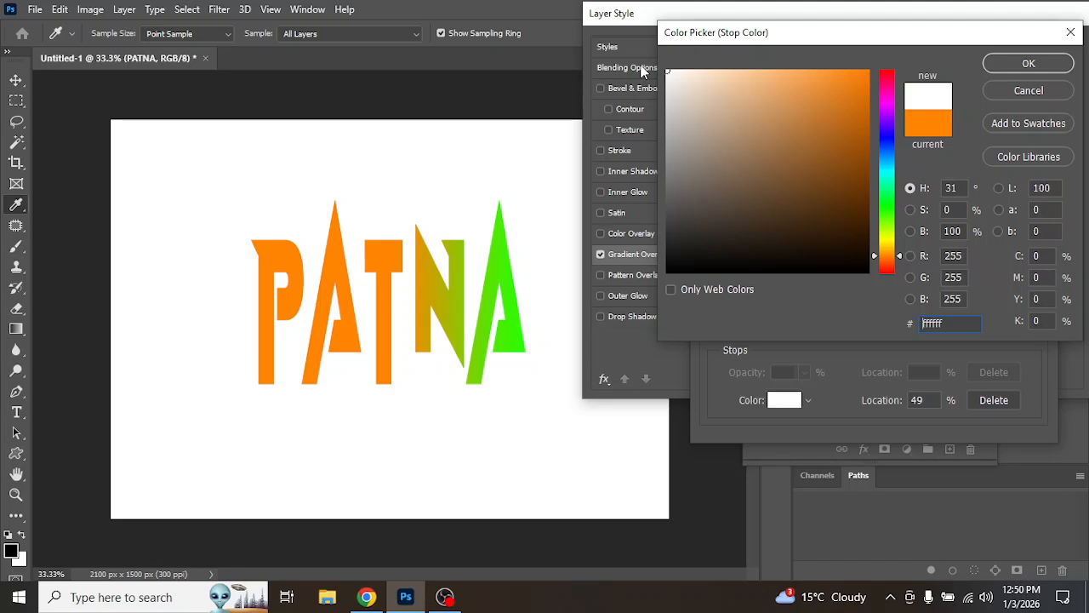
pyautogui.click(1052, 71)
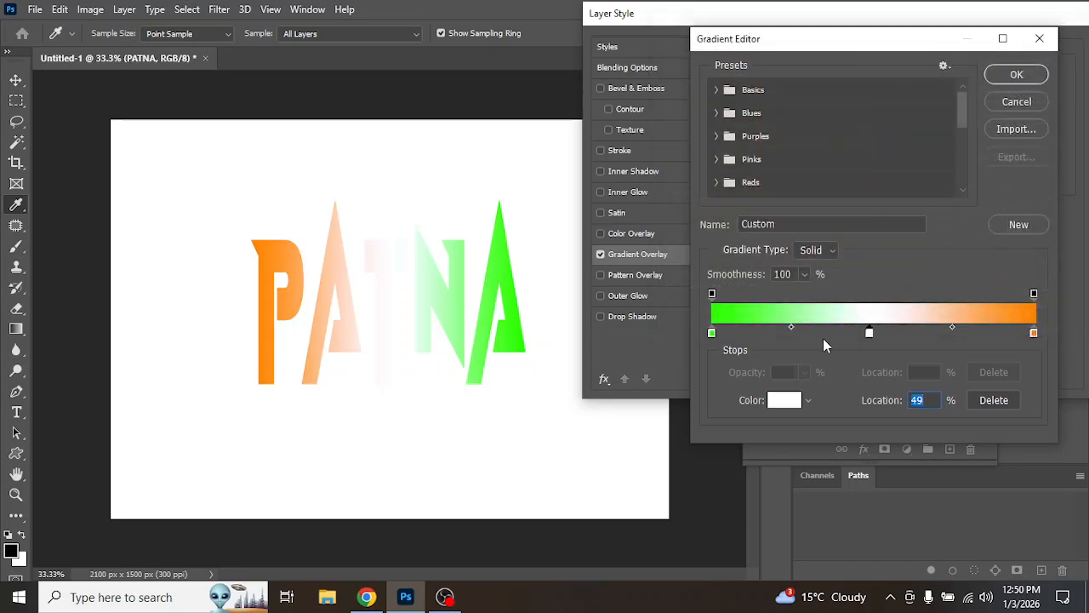
pyautogui.moveTo(870, 337); pyautogui.dragTo(873, 380)
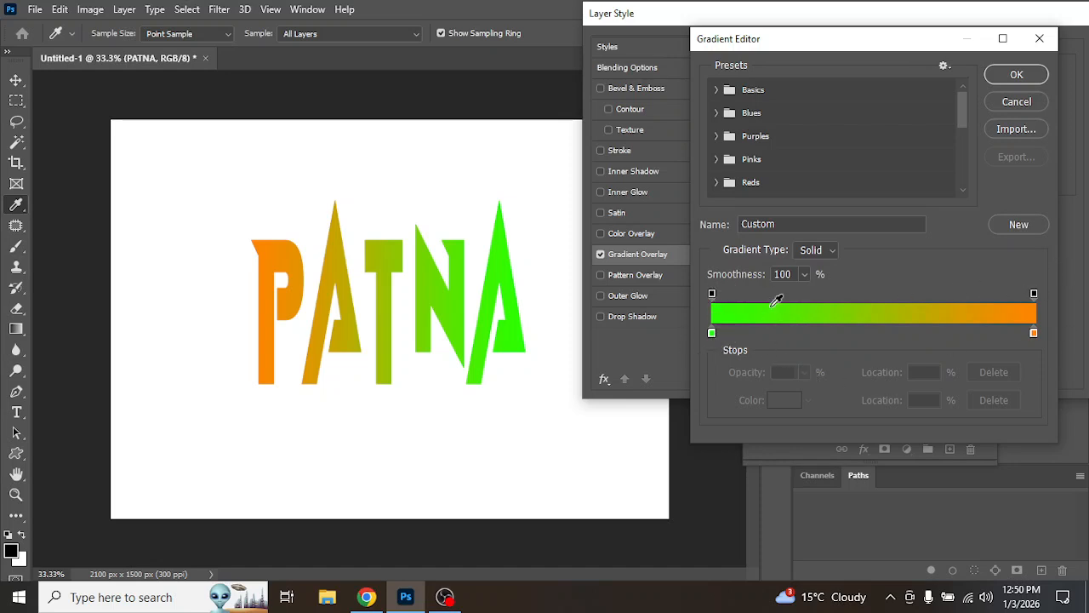
# Step: Set the gradient smoothness to 0% and switch the gradient type to Noise
pyautogui.click(805, 274)
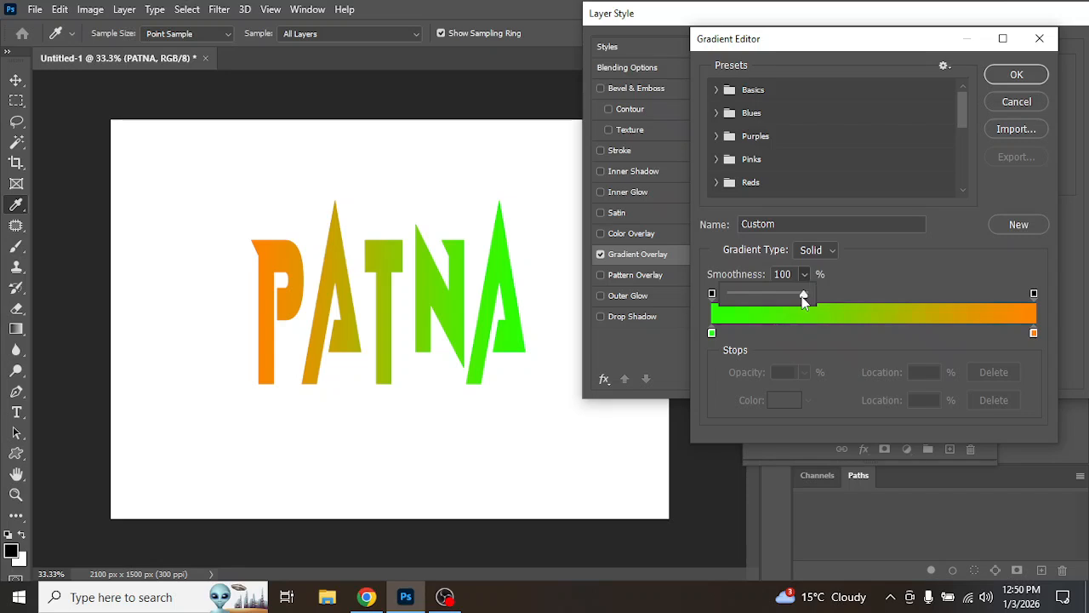
pyautogui.moveTo(805, 296); pyautogui.dragTo(740, 296)
pyautogui.click(895, 267)
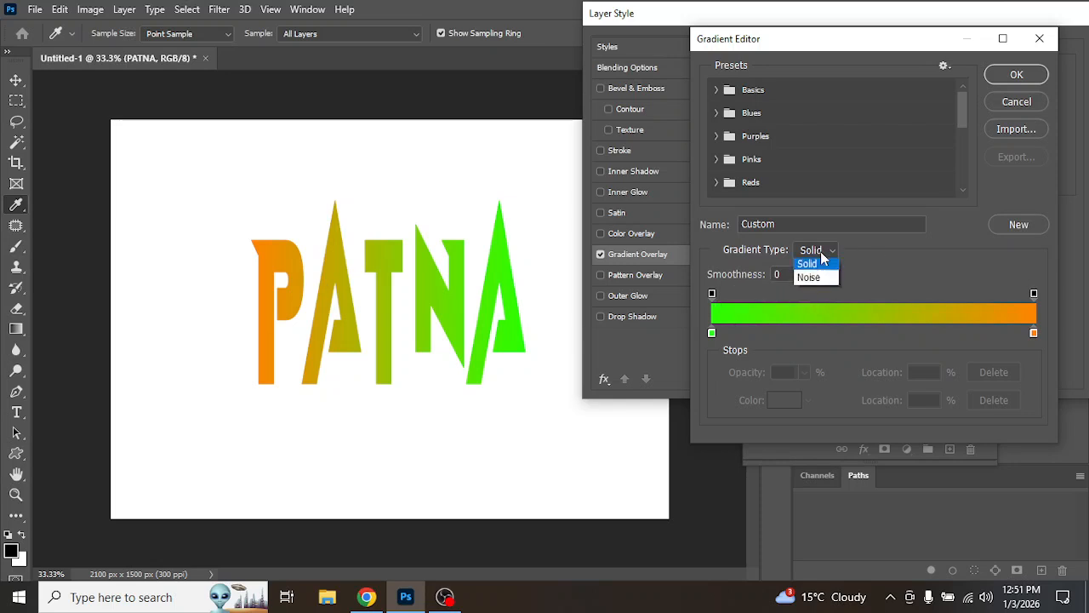
pyautogui.click(818, 274)
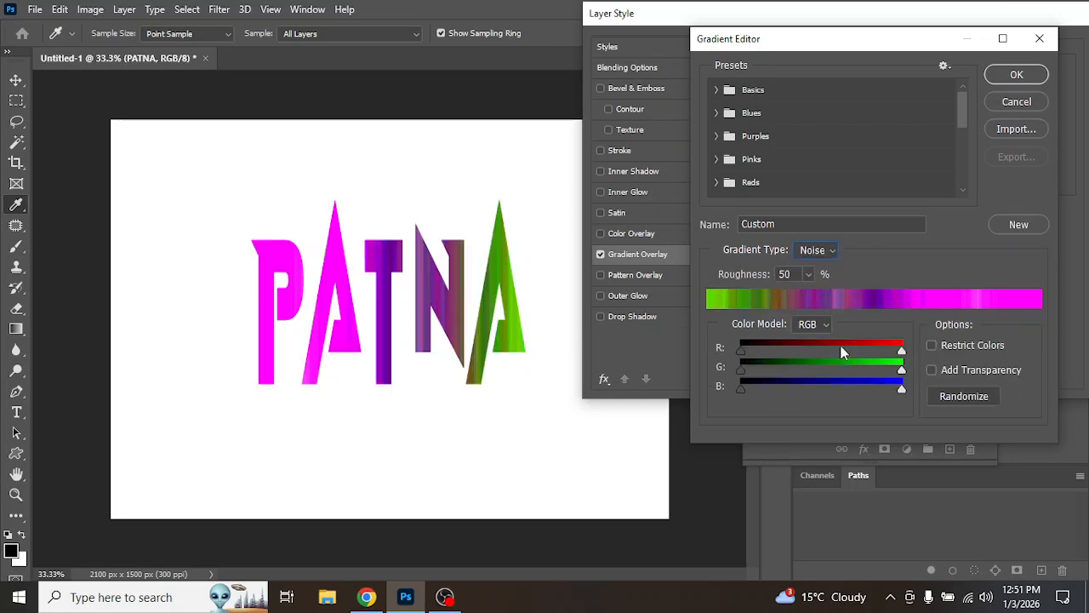
# Step: Randomize the noise gradient repeatedly to try different color combinations
pyautogui.click(971, 396)
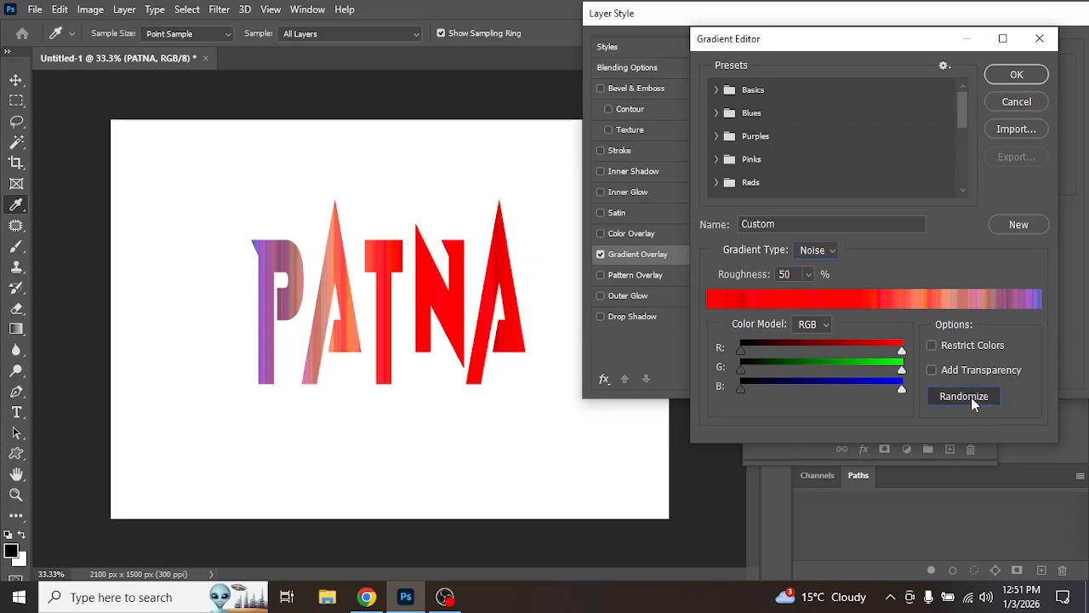
pyautogui.click(971, 396)
pyautogui.click(971, 396)
pyautogui.click(971, 397)
pyautogui.click(971, 396)
pyautogui.click(971, 396)
pyautogui.click(971, 398)
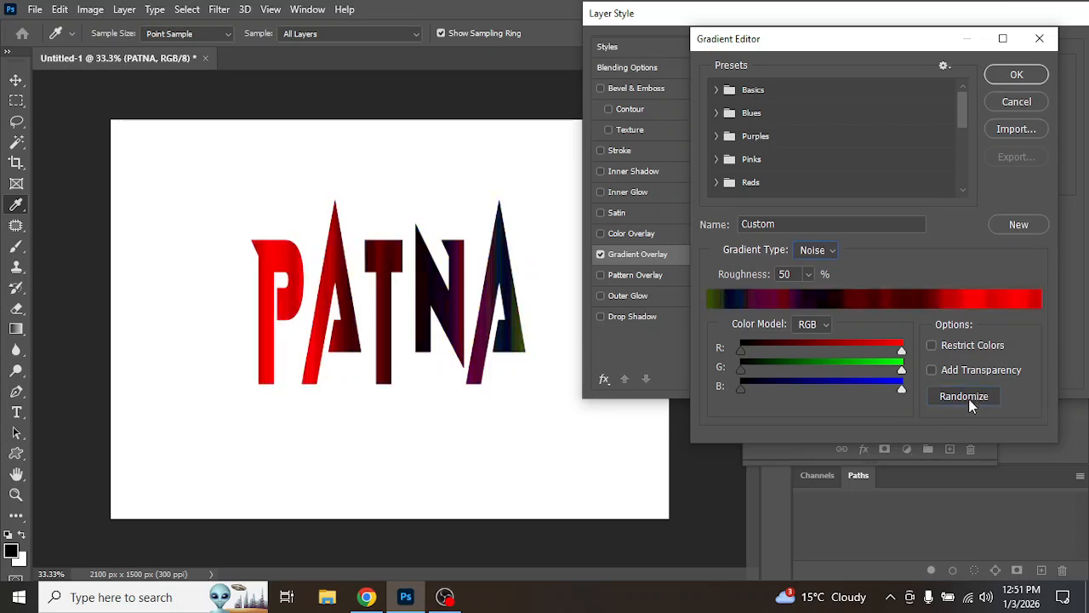
pyautogui.click(971, 398)
pyautogui.click(971, 399)
pyautogui.click(971, 398)
pyautogui.click(971, 399)
pyautogui.click(972, 398)
pyautogui.click(971, 398)
pyautogui.click(971, 398)
pyautogui.click(971, 398)
pyautogui.click(971, 398)
pyautogui.click(971, 398)
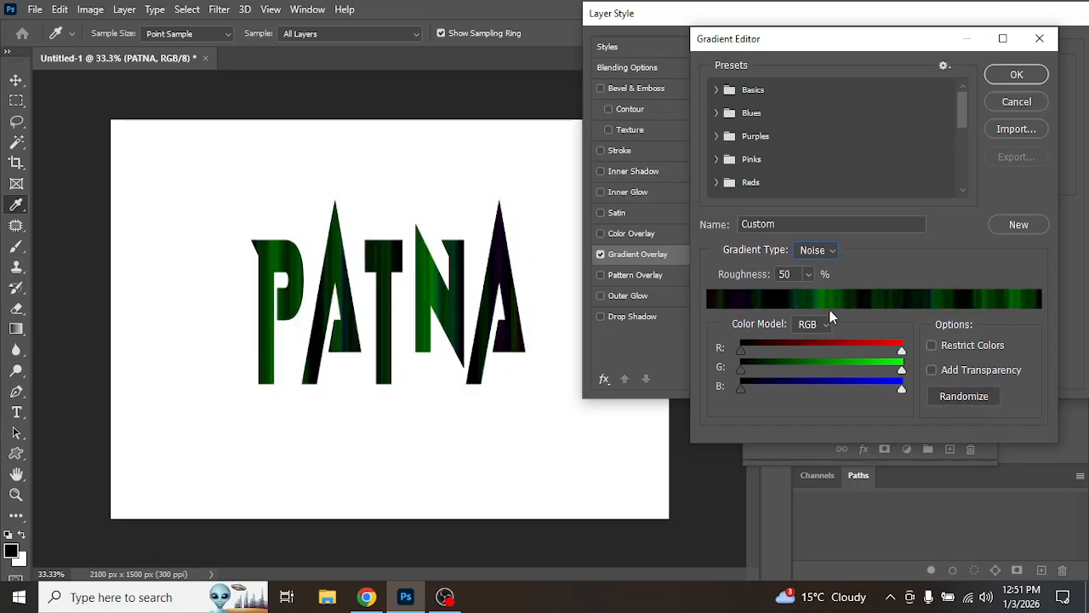
# Step: Raise the noise roughness to 100%, then switch the gradient type back to Solid
pyautogui.click(809, 275)
pyautogui.moveTo(809, 295); pyautogui.dragTo(847, 295)
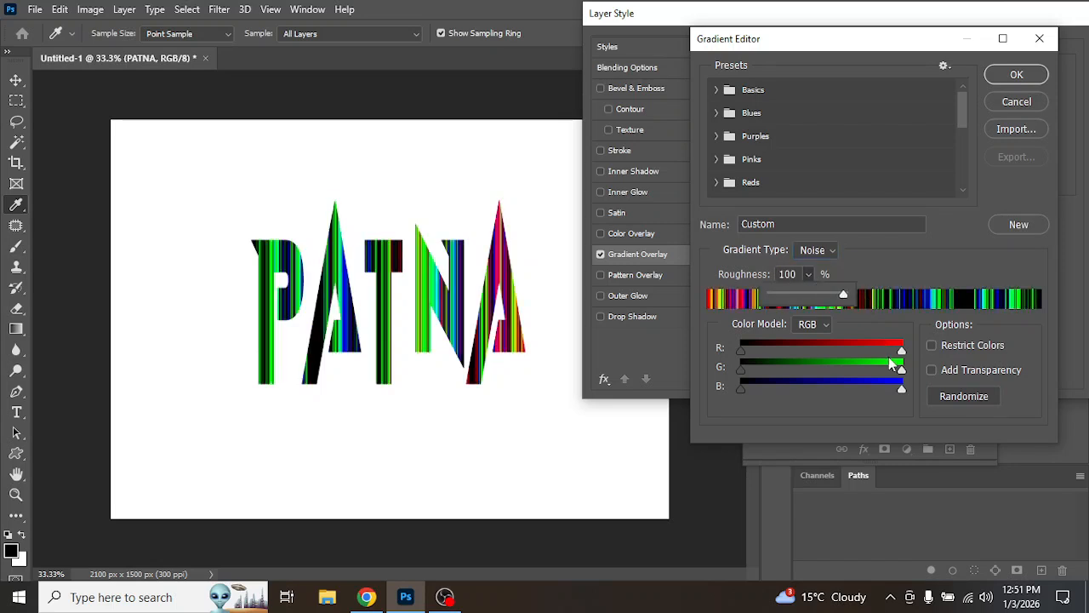
pyautogui.moveTo(841, 297)
pyautogui.mouseDown()
pyautogui.moveTo(773, 303)
pyautogui.moveTo(863, 296)
pyautogui.mouseUp()
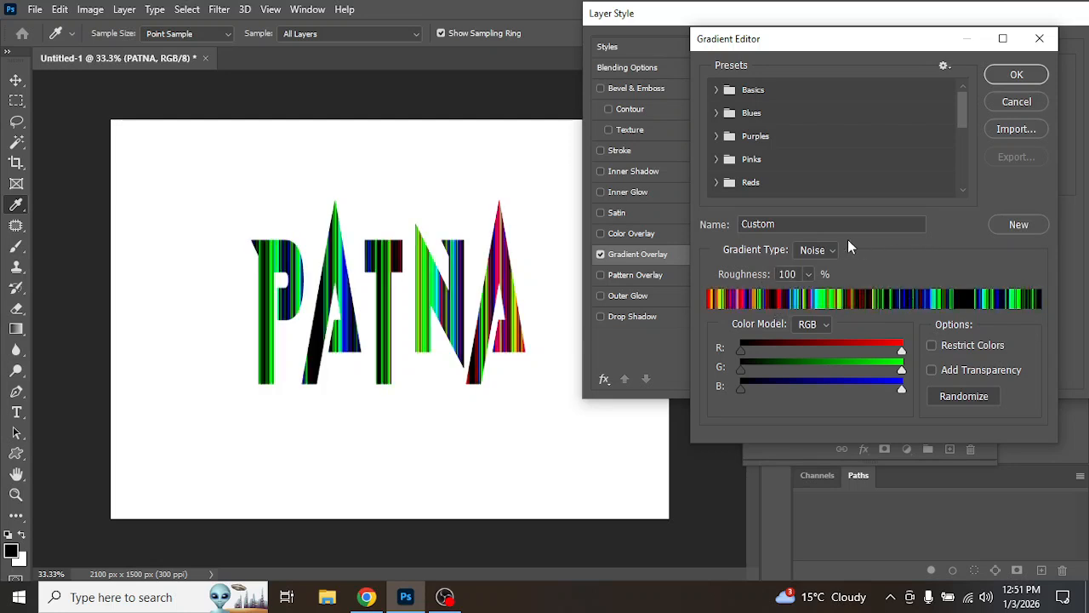
pyautogui.click(820, 250)
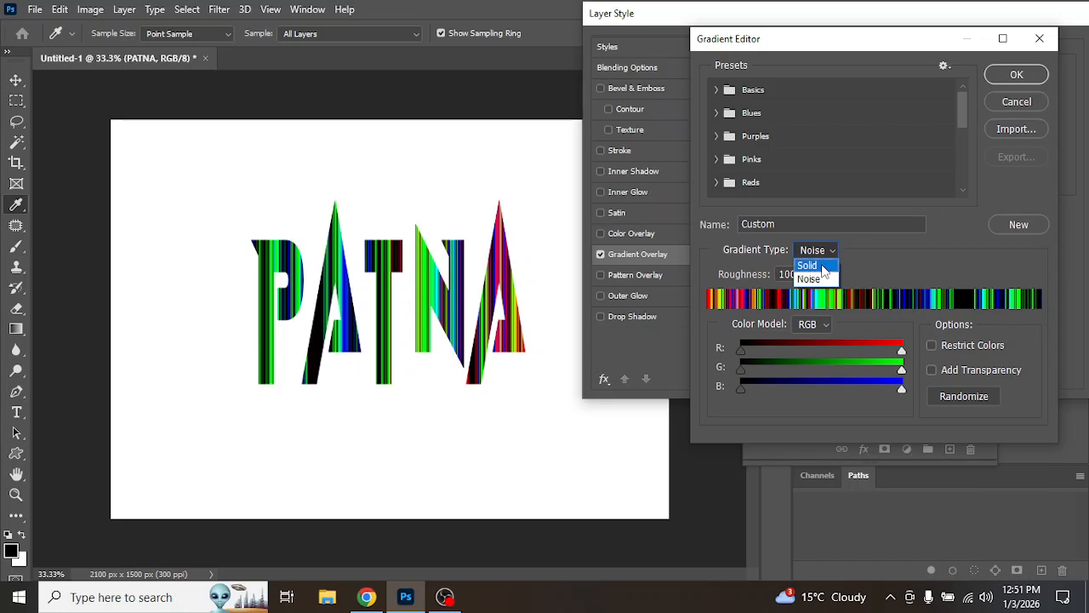
pyautogui.click(823, 265)
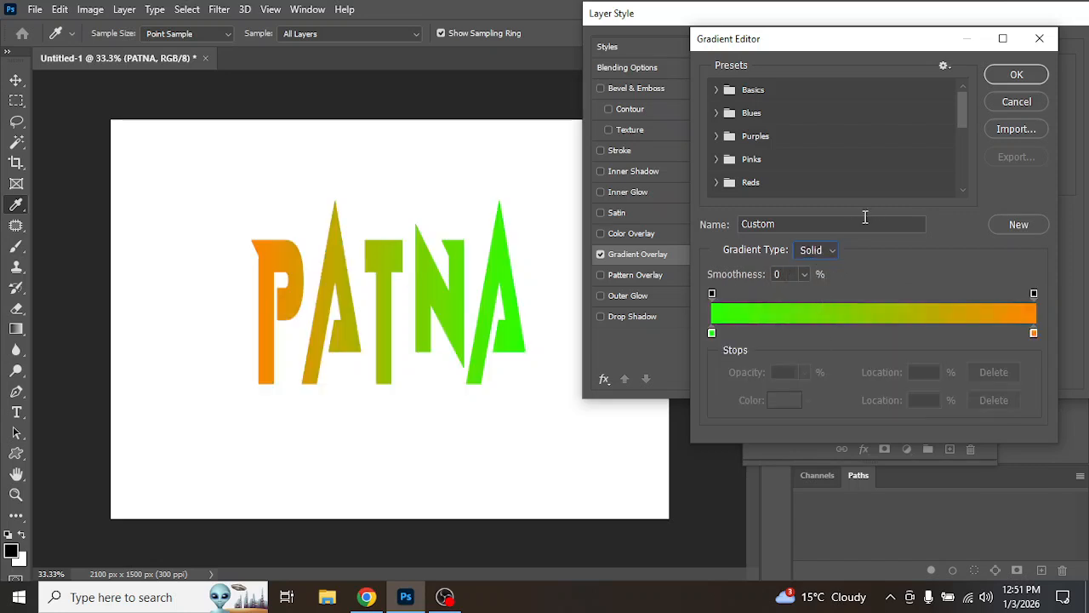
# Step: Expand the Greens presets and pick the Green_15 gradient, then cancel the gradient editor
pyautogui.scroll(-3, 754, 128)
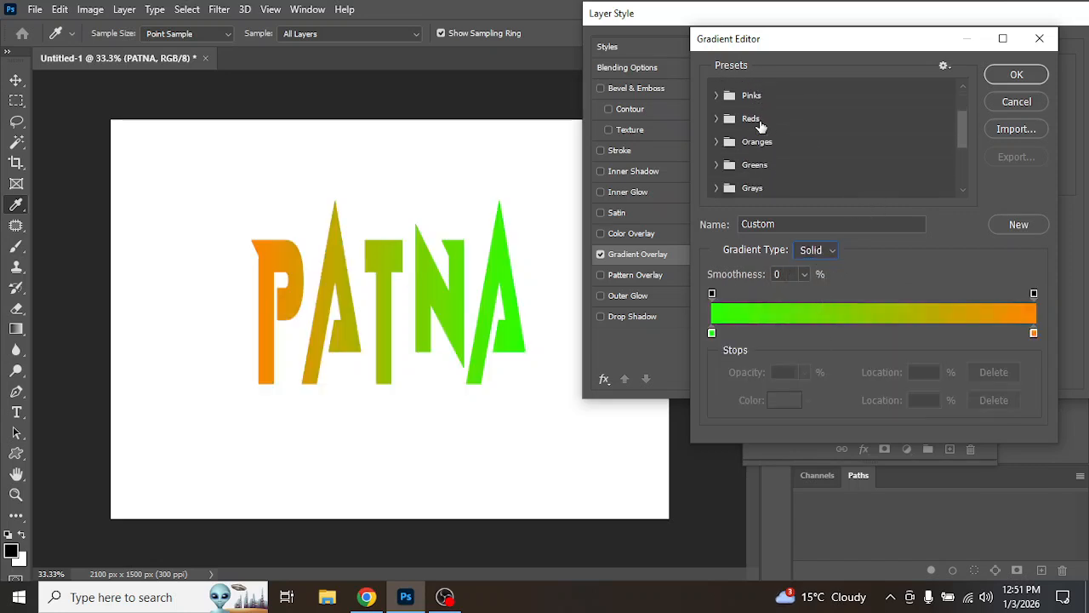
pyautogui.click(717, 127)
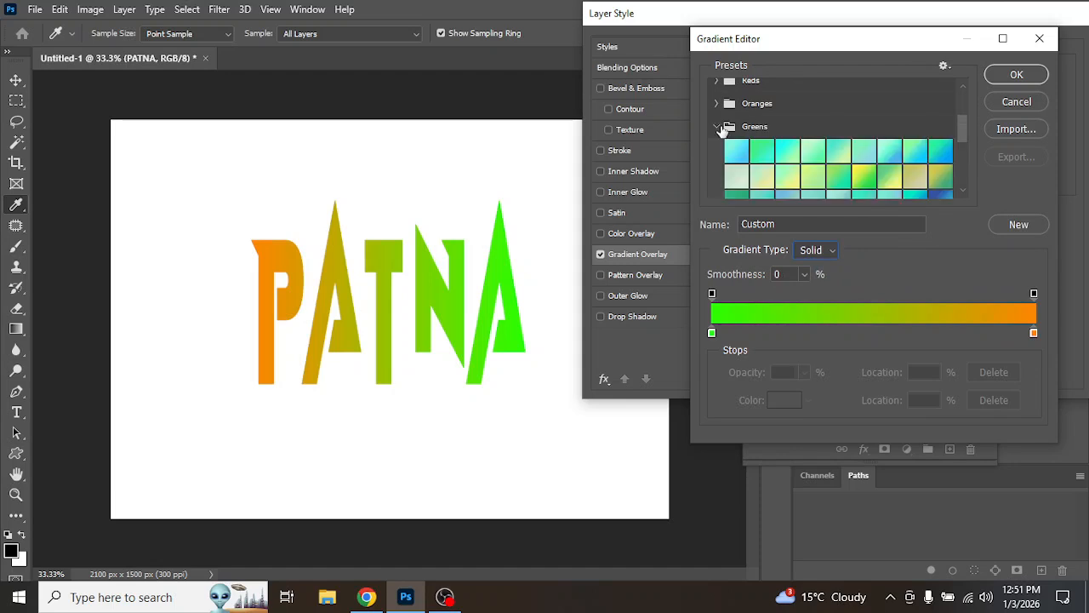
pyautogui.scroll(-1, 741, 143)
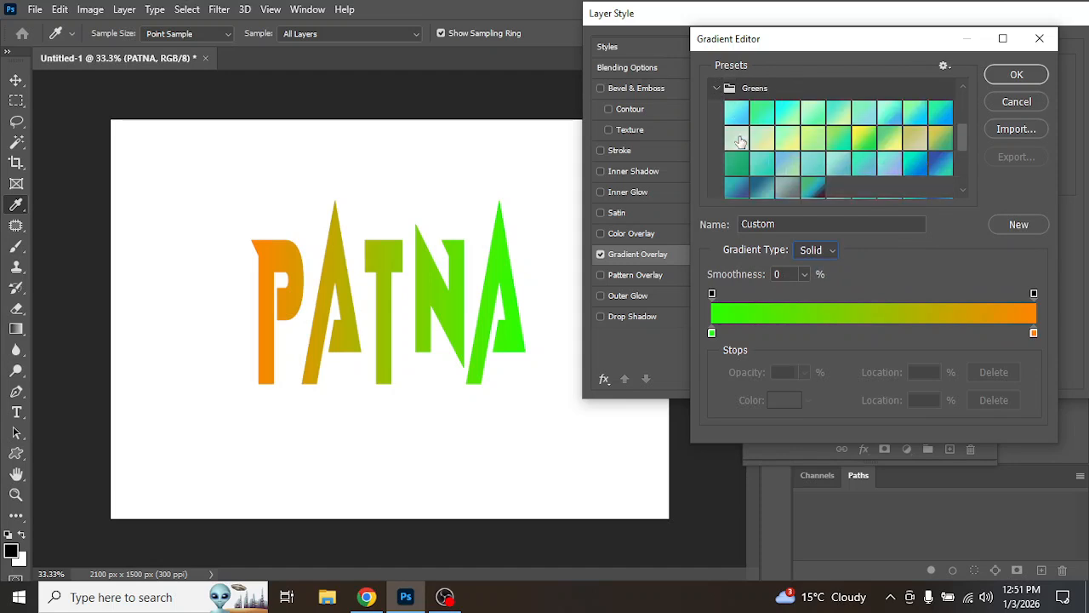
pyautogui.click(864, 138)
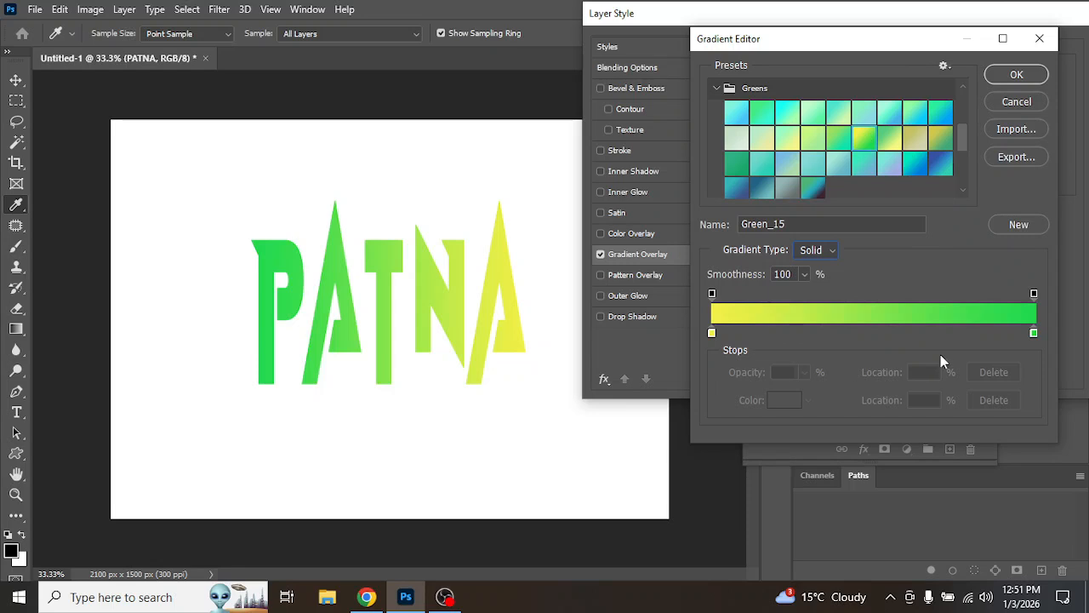
pyautogui.click(1018, 101)
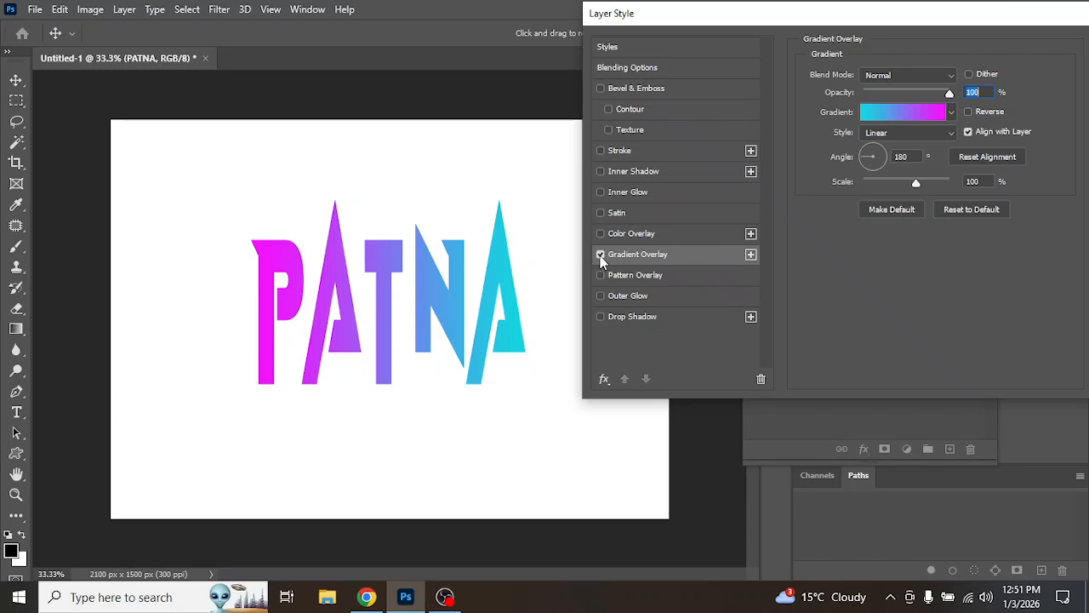
# Step: Set the gradient overlay angle to -96° and scale to 23%, and switch the style to Radial
pyautogui.moveTo(856, 156); pyautogui.dragTo(870, 222)
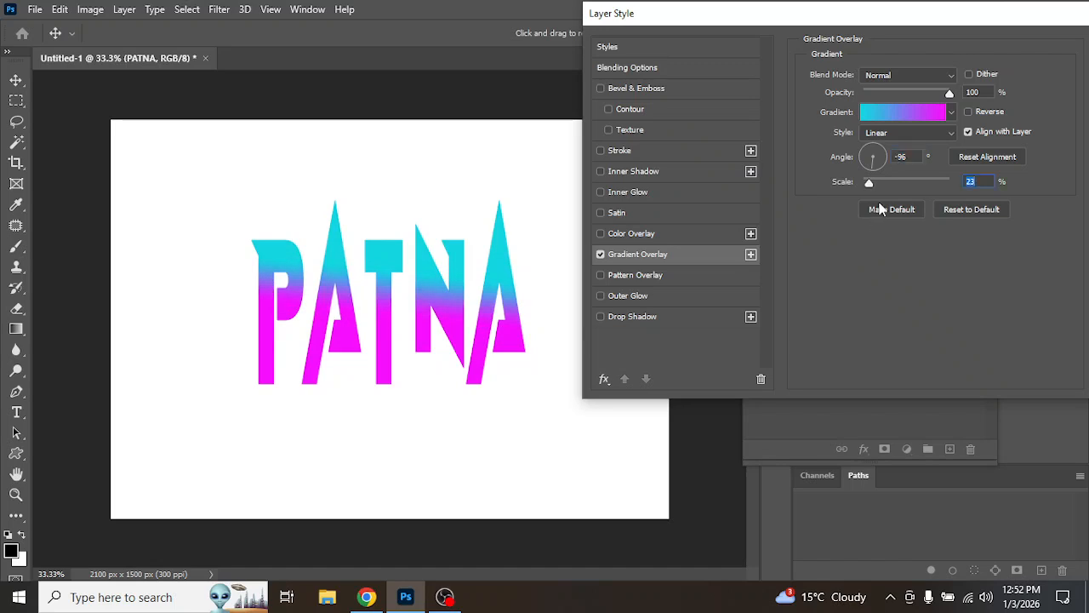
pyautogui.click(928, 134)
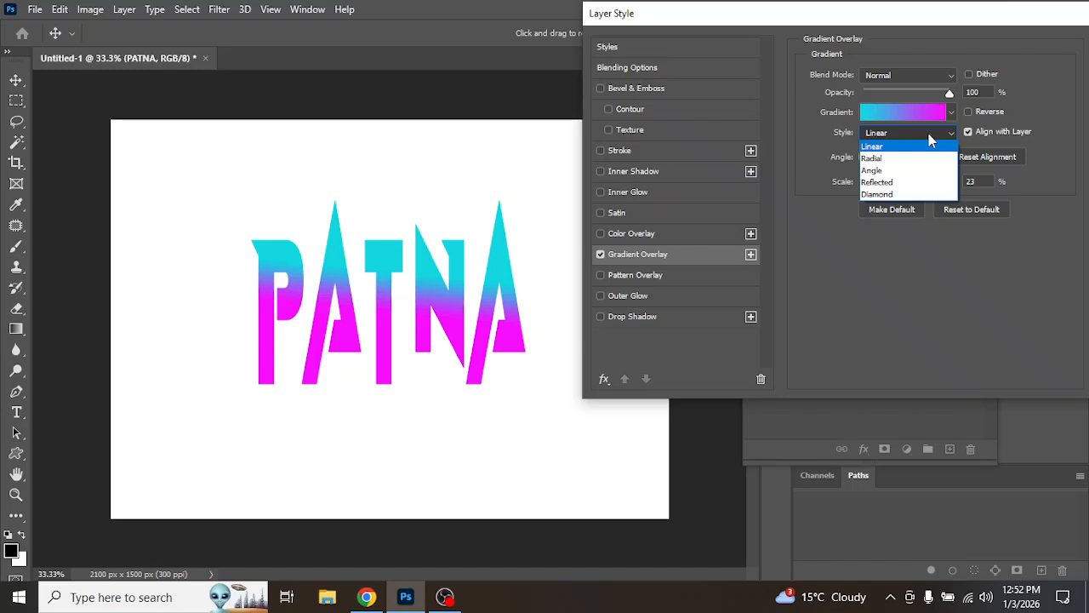
pyautogui.click(877, 159)
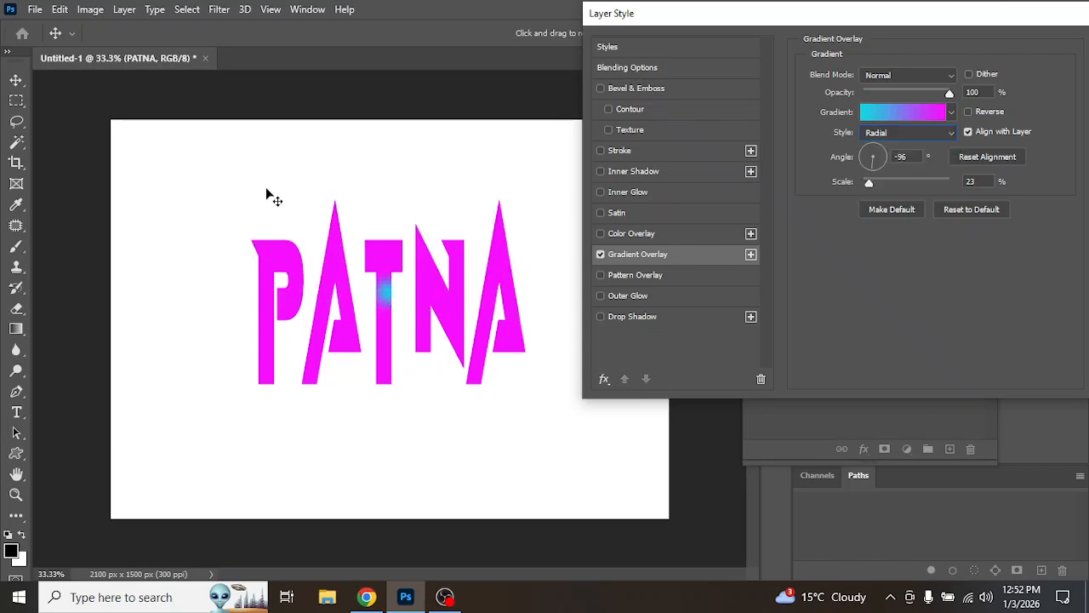
# Step: Increase the overlay scale to about 125% and switch the gradient style to Angle
pyautogui.moveTo(871, 183); pyautogui.dragTo(936, 210)
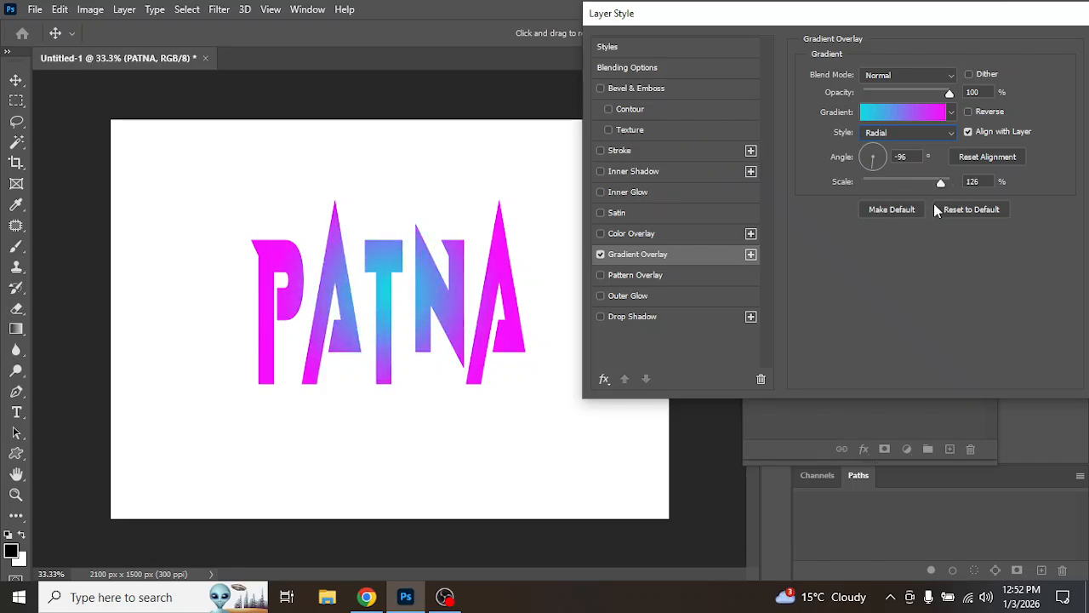
pyautogui.click(940, 135)
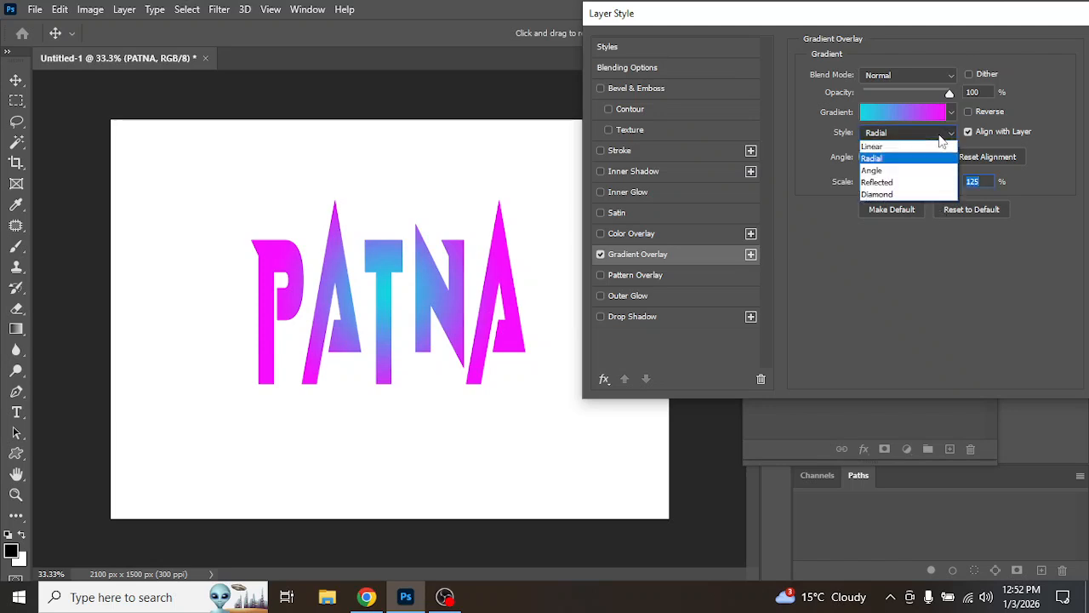
pyautogui.click(893, 173)
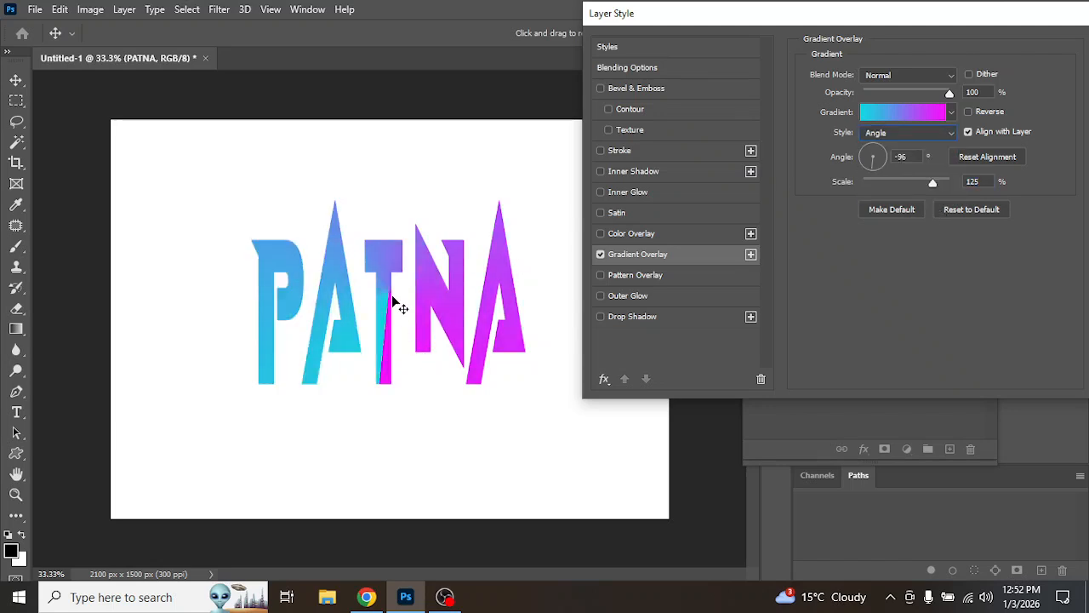
# Step: Rotate the gradient overlay angle to -176°
pyautogui.moveTo(869, 169); pyautogui.dragTo(857, 168)
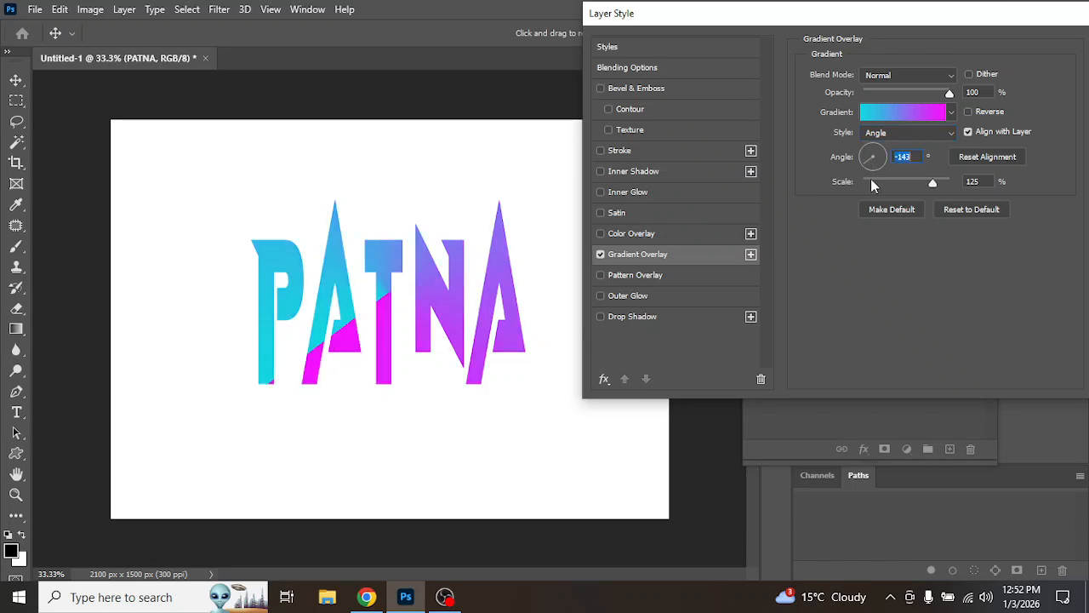
pyautogui.moveTo(864, 162); pyautogui.dragTo(854, 157)
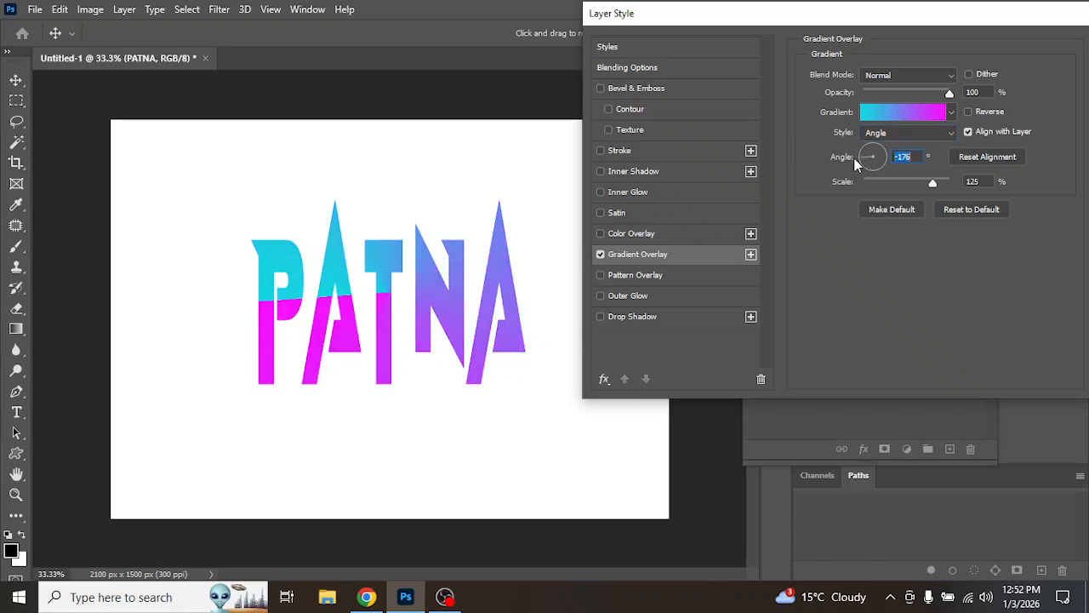
# Step: Switch the gradient style to Reflected and reduce the scale to 111%
pyautogui.click(883, 132)
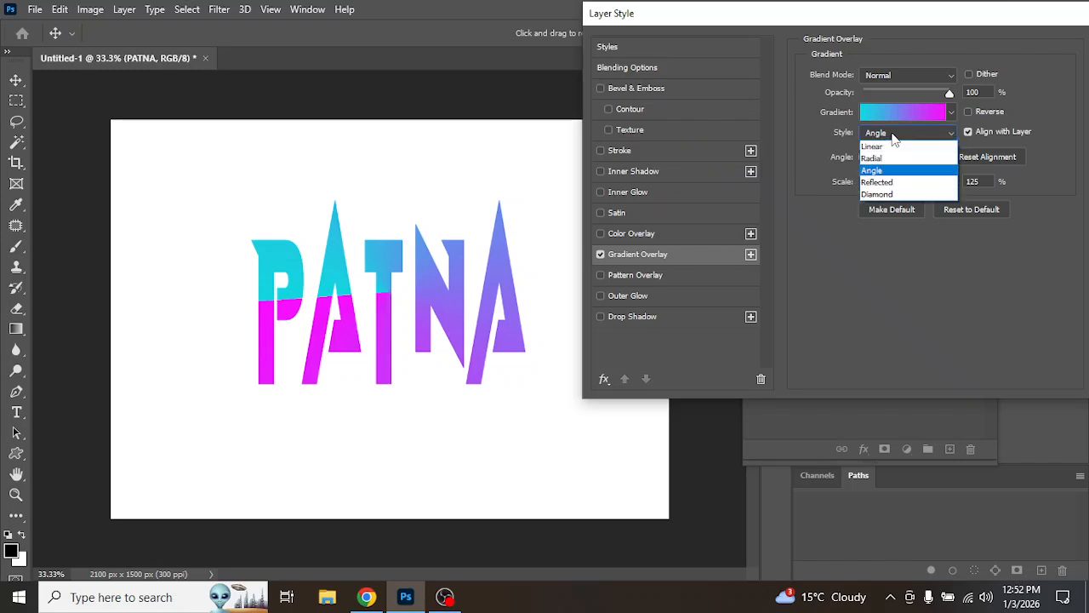
pyautogui.click(889, 183)
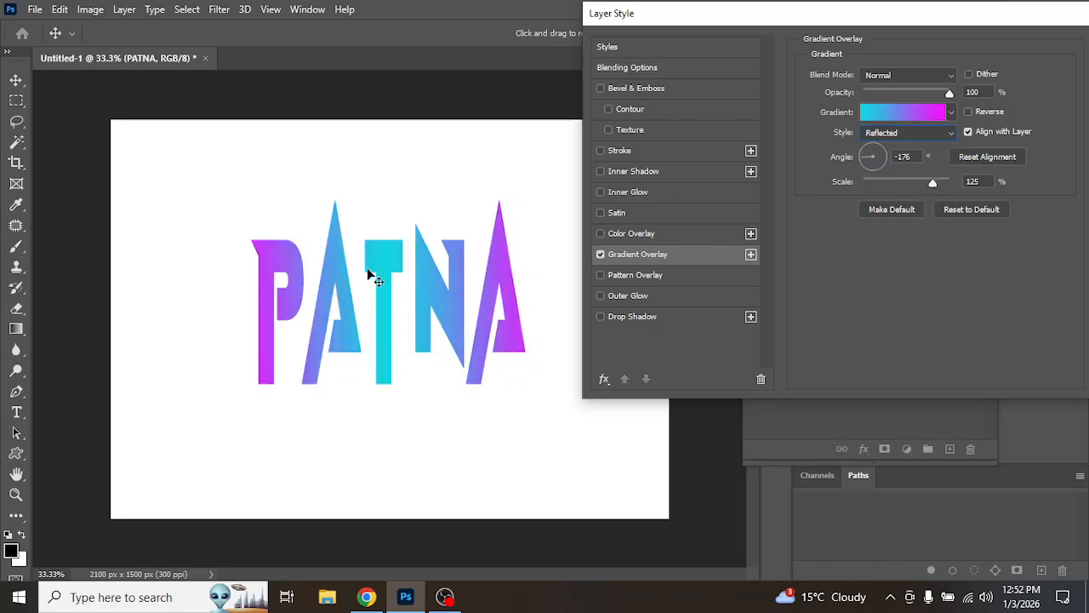
pyautogui.moveTo(931, 183)
pyautogui.mouseDown()
pyautogui.moveTo(874, 180)
pyautogui.moveTo(924, 179)
pyautogui.mouseUp()
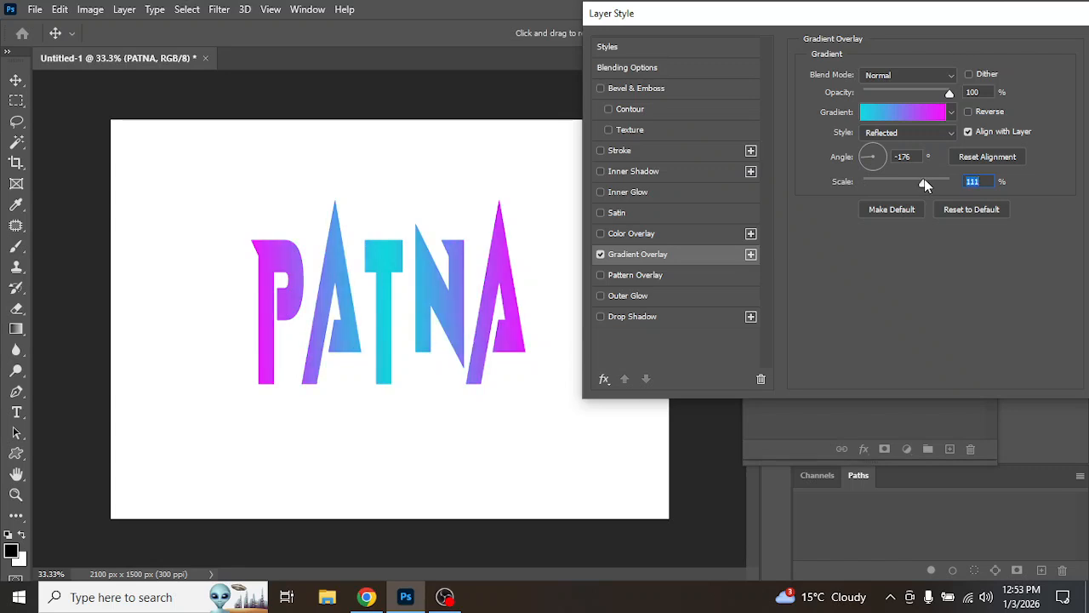
# Step: Switch the gradient style to Diamond and reduce the scale to 69%
pyautogui.click(907, 133)
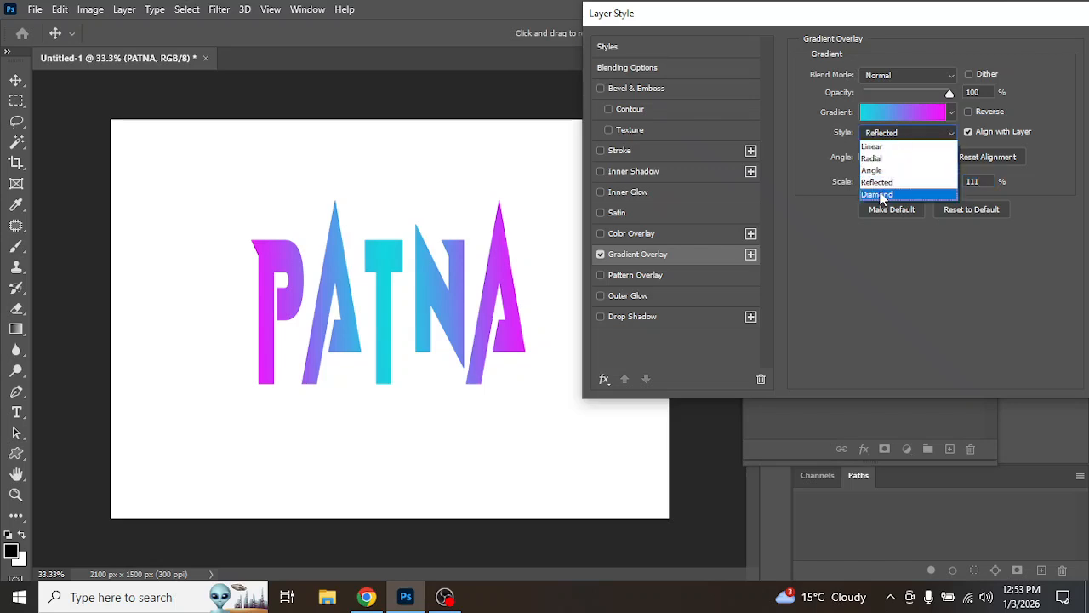
pyautogui.click(889, 195)
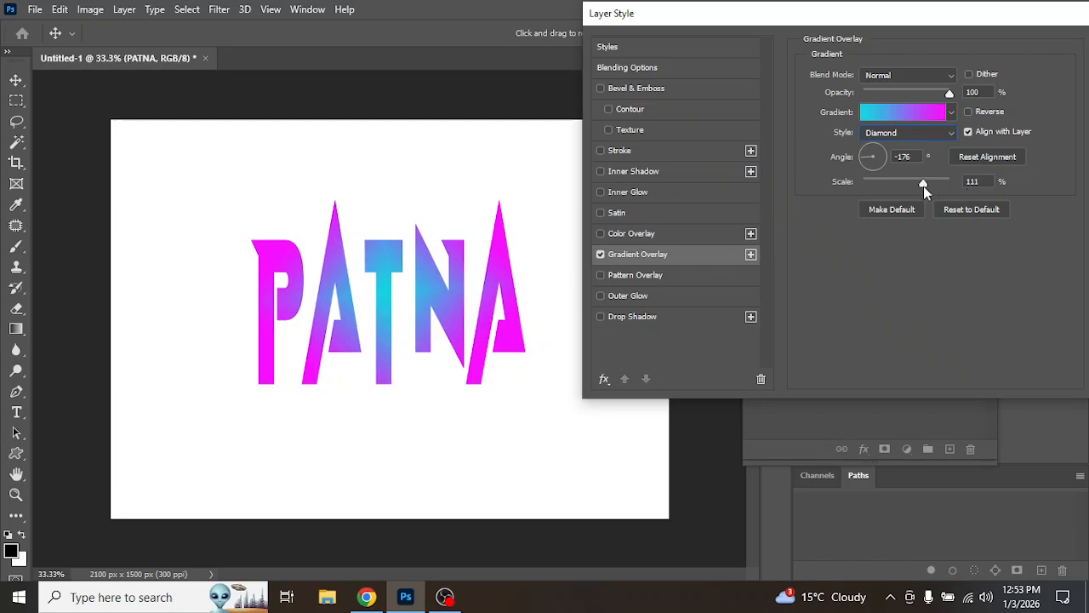
pyautogui.moveTo(922, 182); pyautogui.dragTo(896, 235)
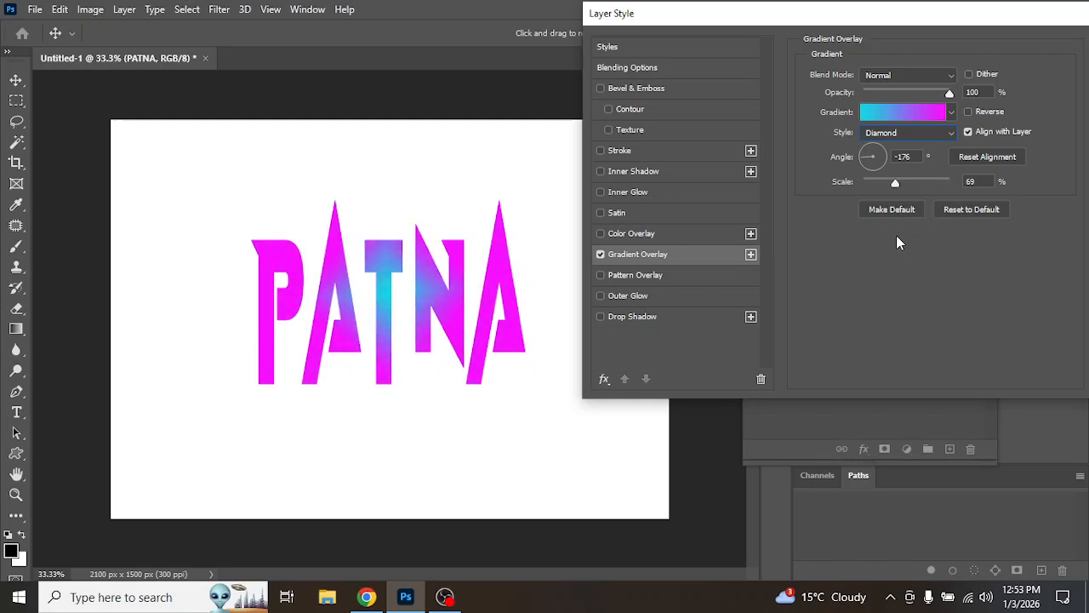
# Step: Switch the gradient style to Linear and turn off the gradient overlay
pyautogui.click(921, 135)
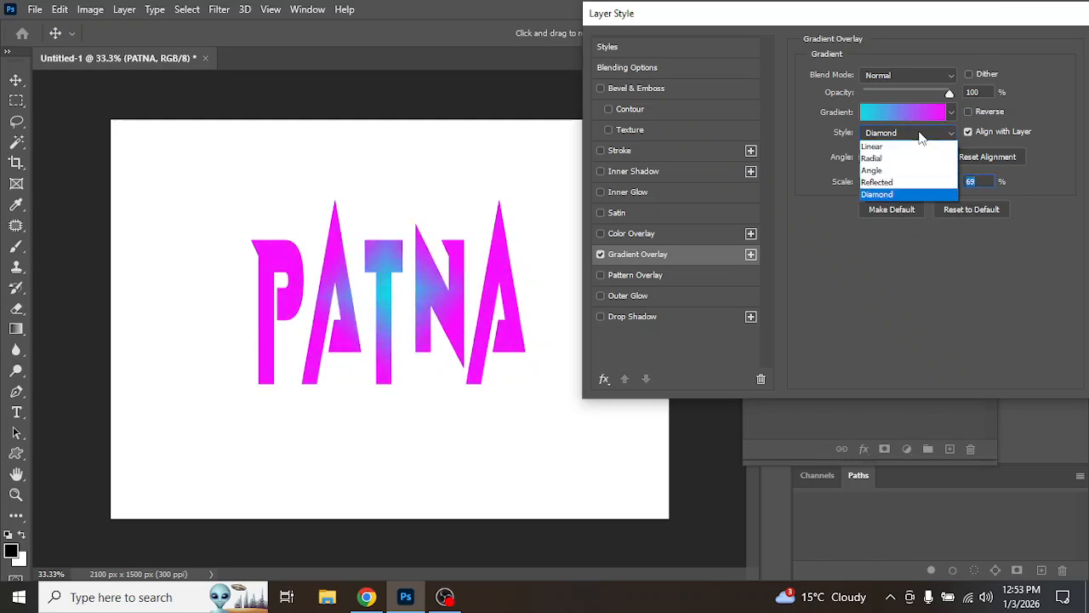
pyautogui.click(888, 148)
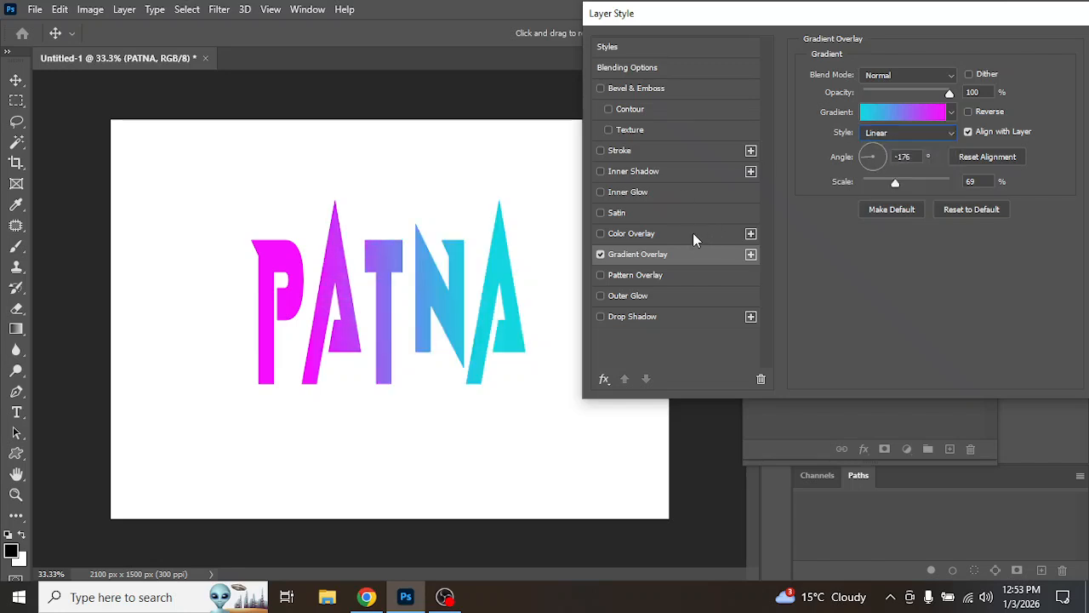
pyautogui.click(600, 254)
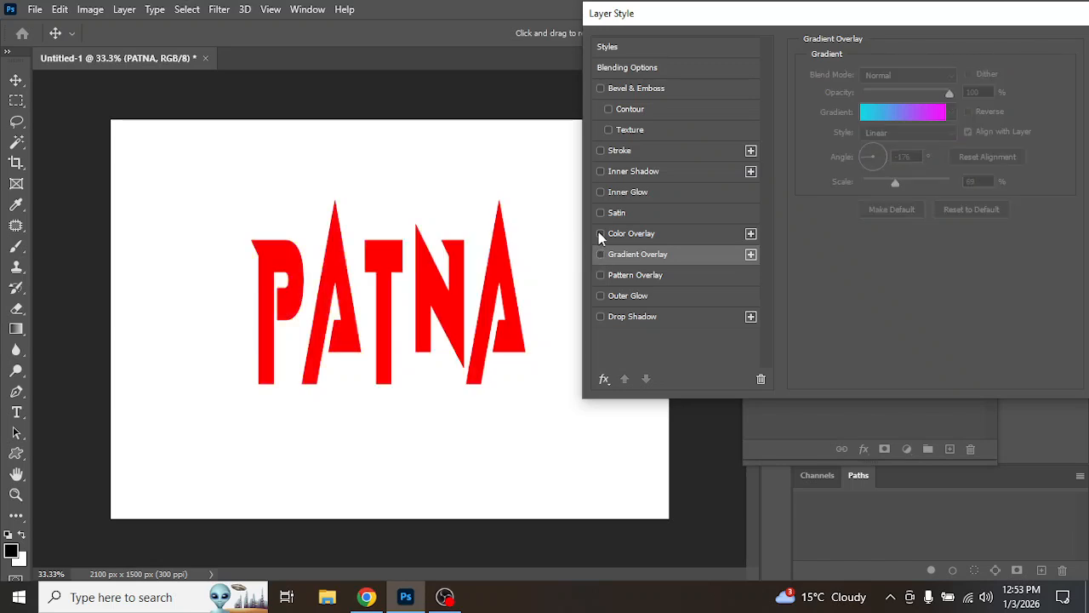
# Step: Try a bright green color overlay on the text and switch it off again
pyautogui.click(600, 233)
pyautogui.click(628, 232)
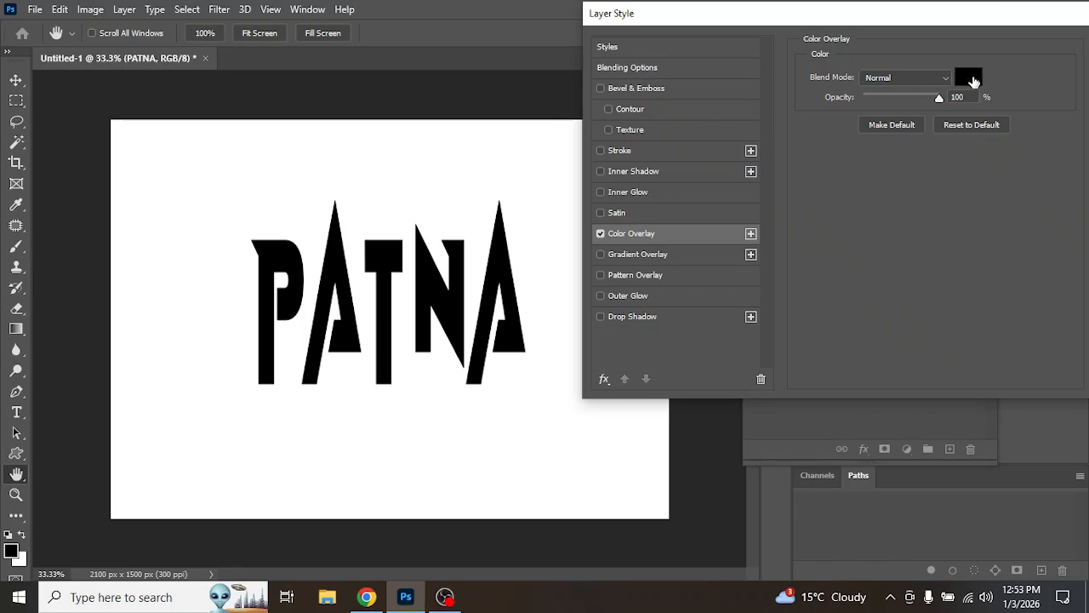
pyautogui.click(974, 83)
pyautogui.click(890, 208)
pyautogui.click(840, 118)
pyautogui.click(1004, 64)
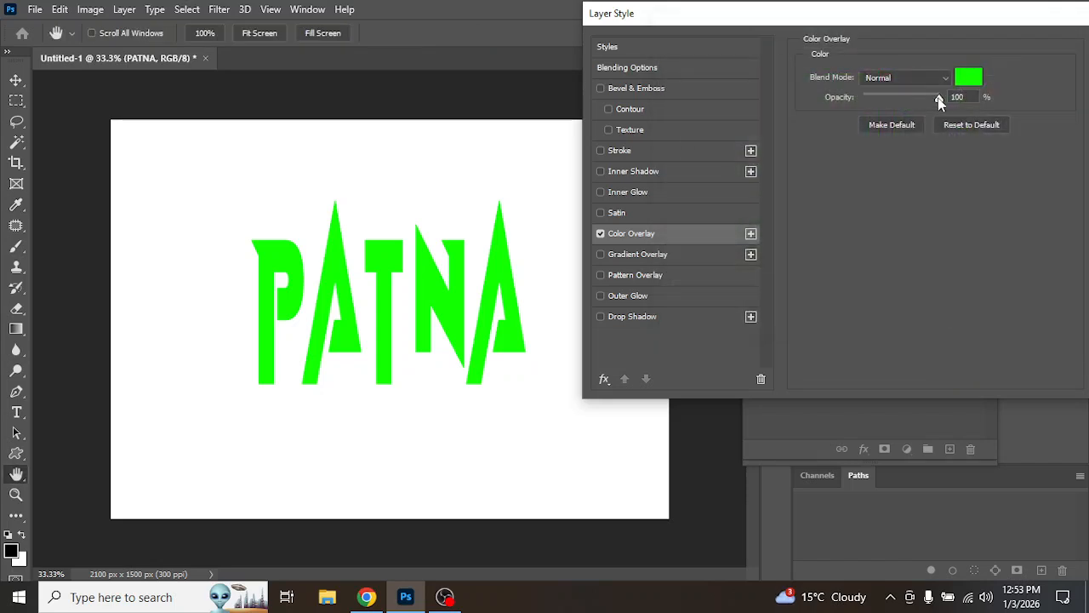
pyautogui.moveTo(940, 101); pyautogui.dragTo(992, 158)
pyautogui.click(601, 233)
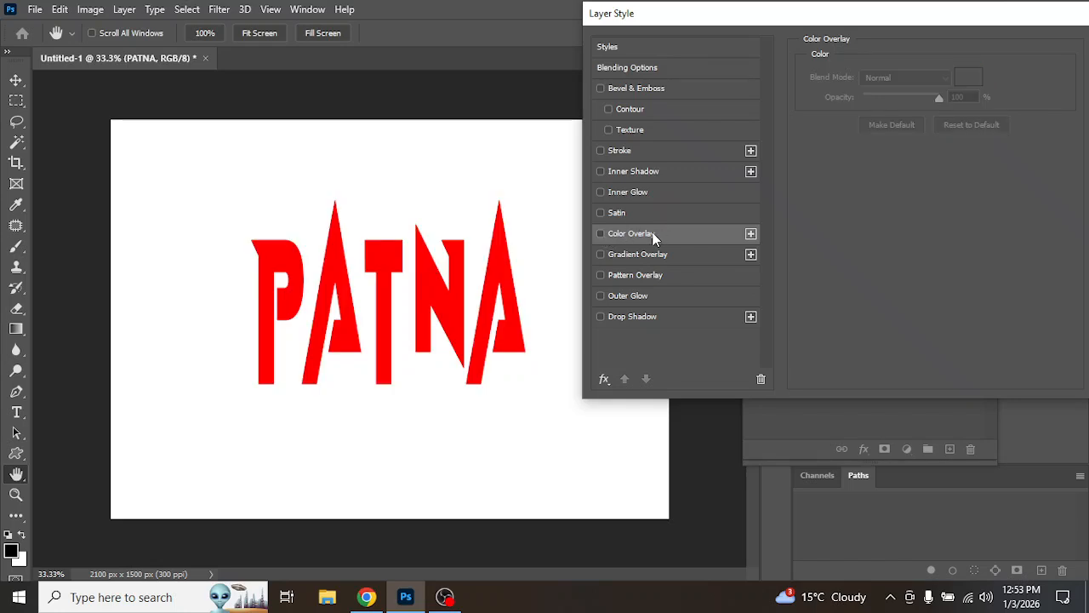
# Step: Enable Satin, reset it to default, and set opacity 77%, distance 91 px and size 65 px
pyautogui.click(639, 219)
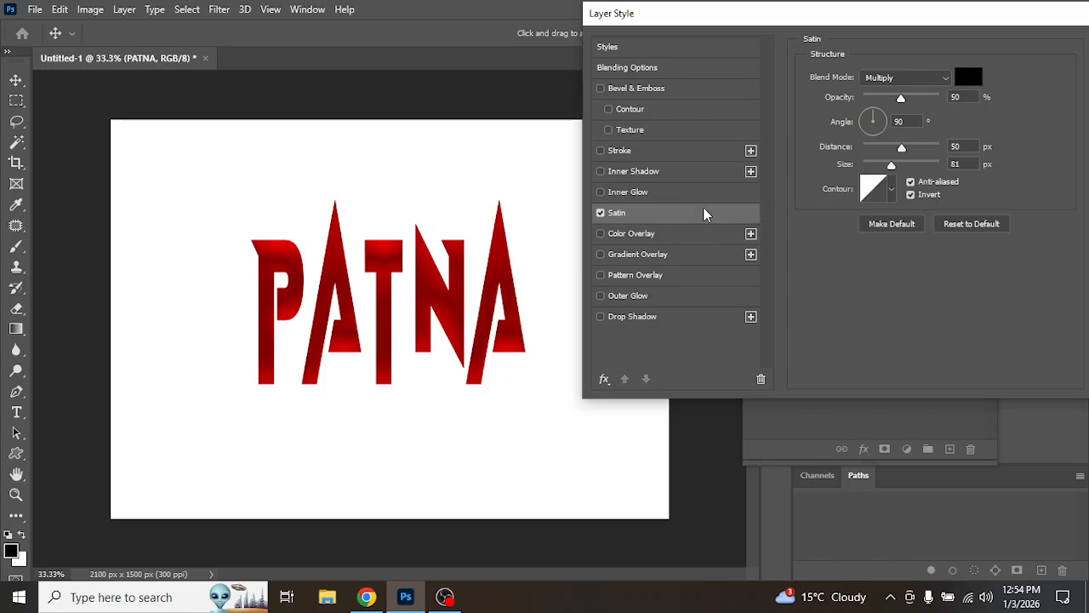
pyautogui.click(985, 224)
pyautogui.moveTo(901, 100); pyautogui.dragTo(925, 110)
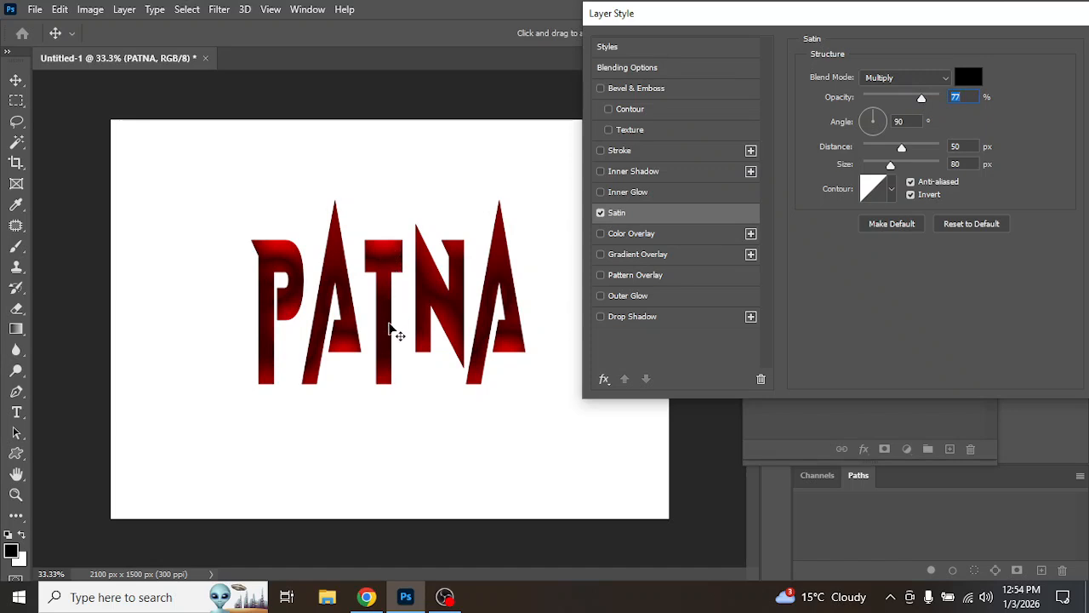
pyautogui.moveTo(903, 148); pyautogui.dragTo(912, 170)
pyautogui.moveTo(906, 179)
pyautogui.mouseDown()
pyautogui.moveTo(873, 173)
pyautogui.moveTo(892, 180)
pyautogui.mouseUp()
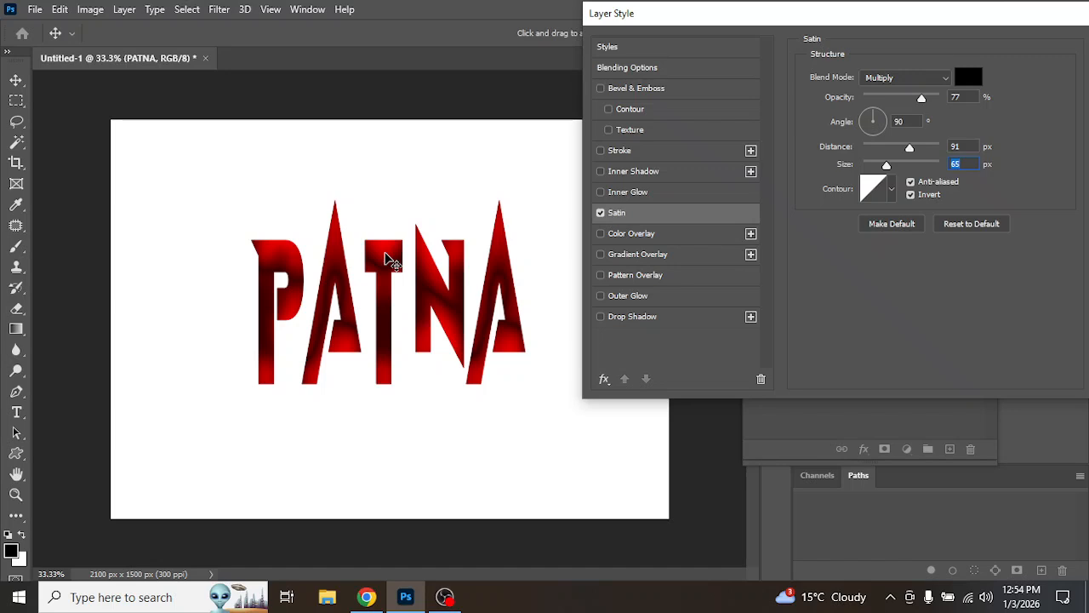
# Step: Set the satin color to cyan 00ffea
pyautogui.click(969, 77)
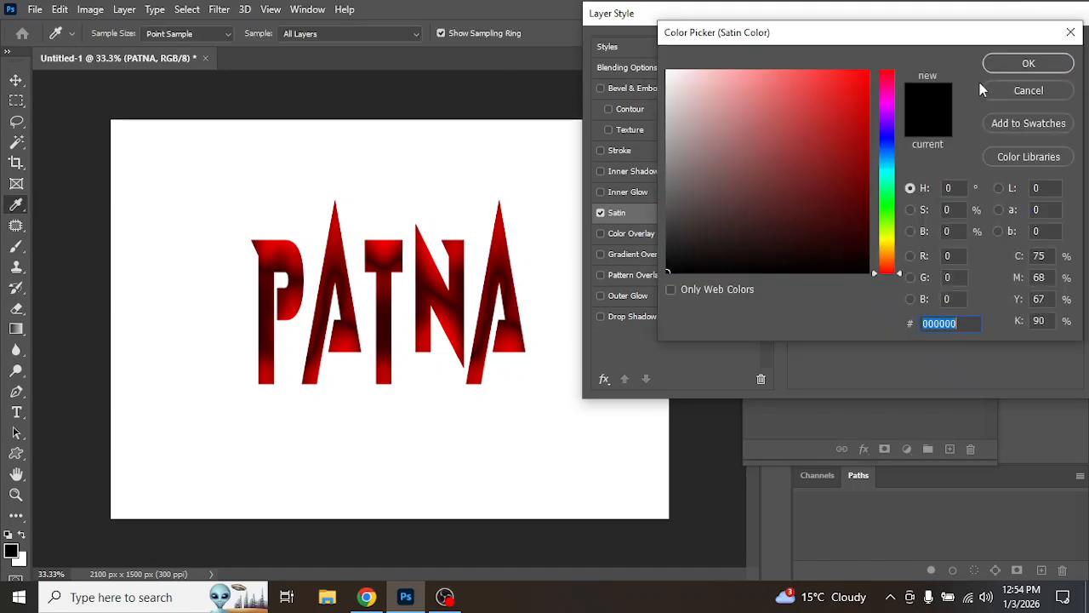
pyautogui.click(892, 247)
pyautogui.moveTo(812, 146); pyautogui.dragTo(888, 45)
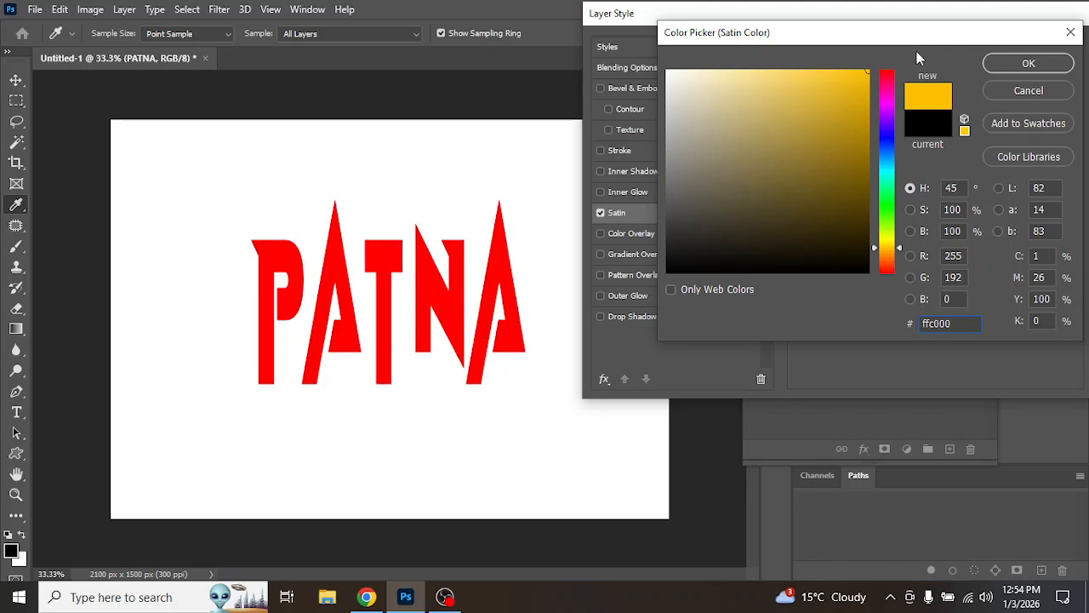
pyautogui.moveTo(790, 137)
pyautogui.mouseDown()
pyautogui.moveTo(892, 155)
pyautogui.moveTo(843, 152)
pyautogui.moveTo(869, 175)
pyautogui.moveTo(867, 224)
pyautogui.mouseUp()
pyautogui.click(891, 174)
pyautogui.moveTo(860, 167)
pyautogui.mouseDown()
pyautogui.moveTo(883, 150)
pyautogui.moveTo(877, 112)
pyautogui.moveTo(902, 49)
pyautogui.moveTo(872, 38)
pyautogui.mouseUp()
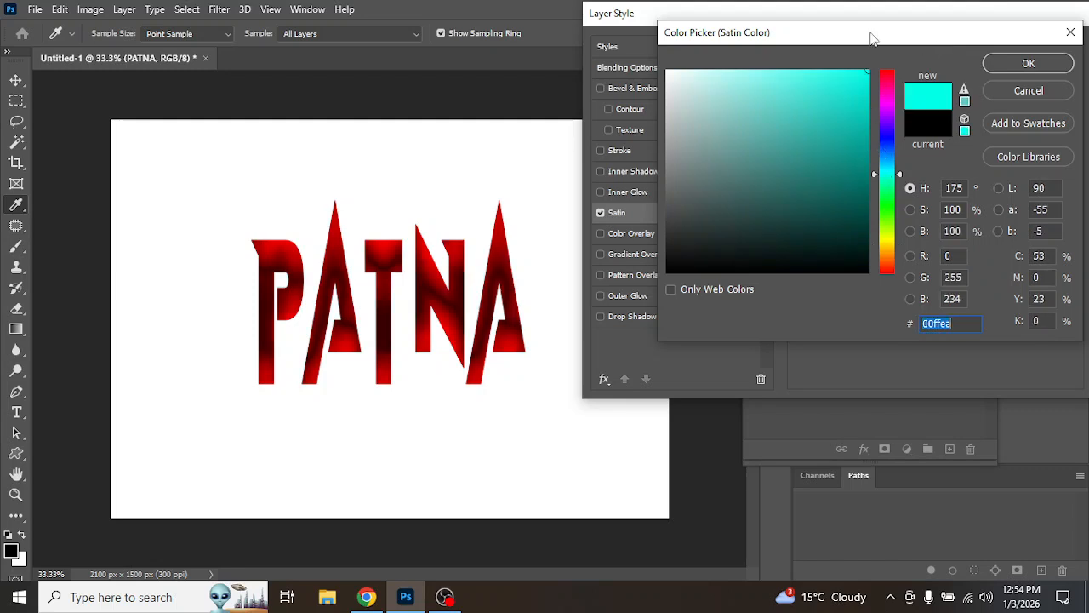
pyautogui.click(1029, 64)
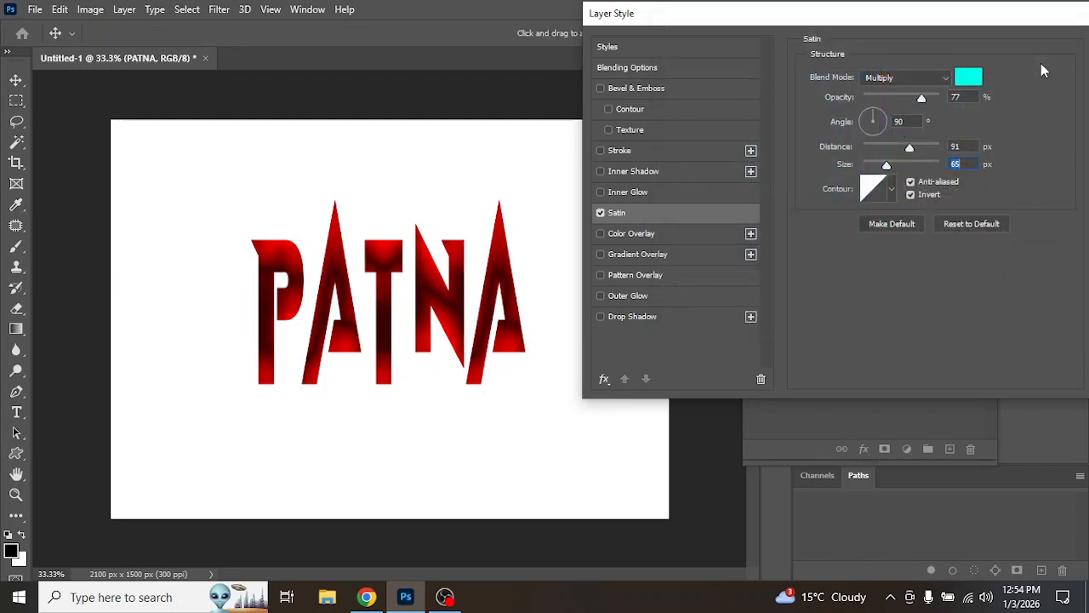
# Step: Set the satin blend mode to Normal, opacity 53%, distance 104 px and angle 161°
pyautogui.click(907, 78)
pyautogui.click(906, 89)
pyautogui.moveTo(922, 101)
pyautogui.mouseDown()
pyautogui.moveTo(884, 100)
pyautogui.moveTo(905, 106)
pyautogui.mouseUp()
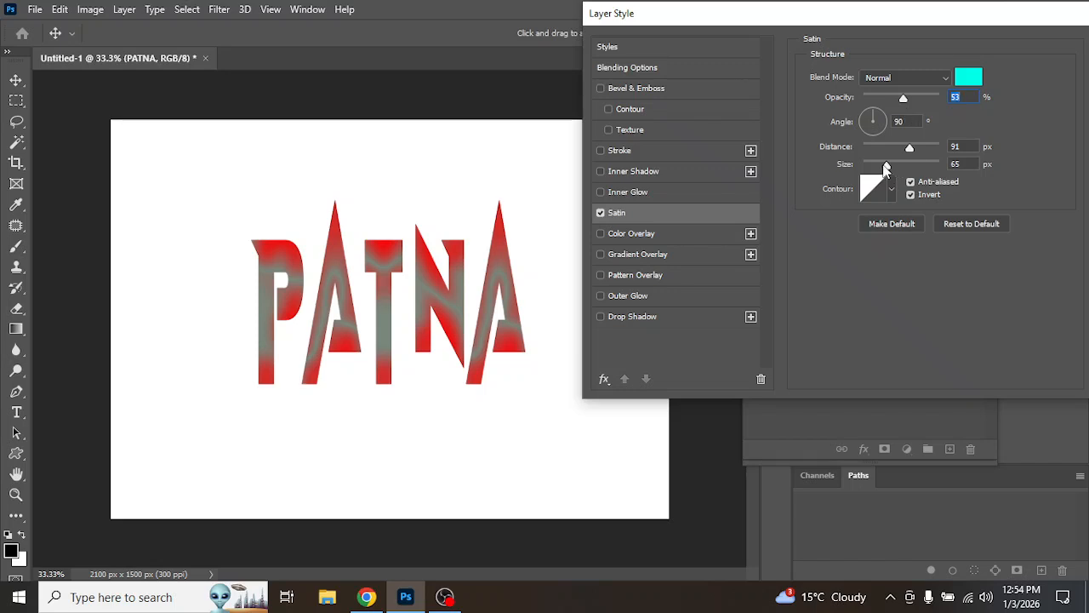
pyautogui.moveTo(885, 167); pyautogui.dragTo(913, 153)
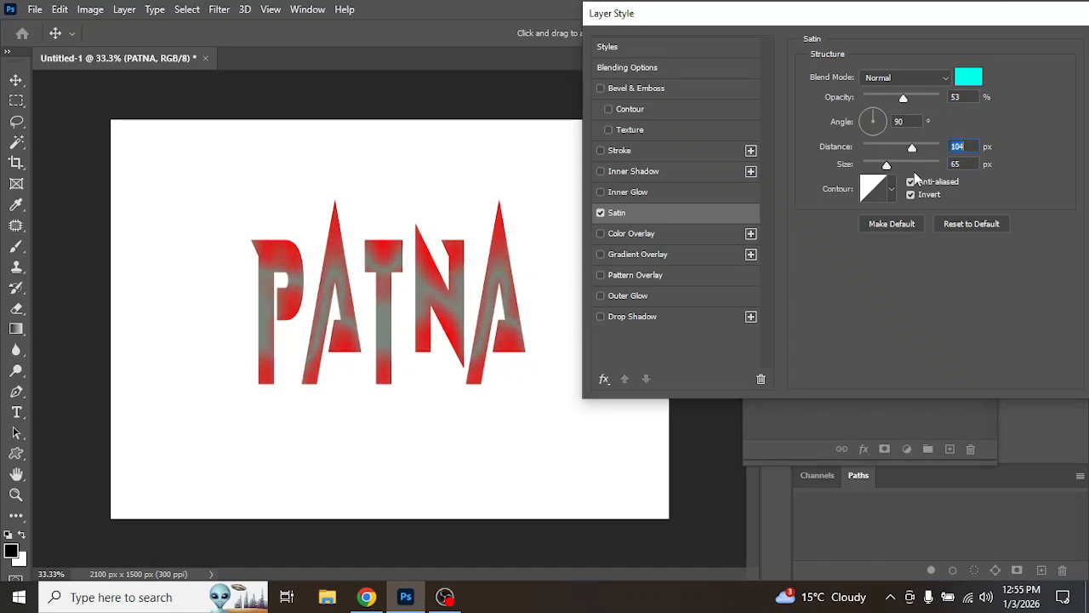
pyautogui.click(857, 115)
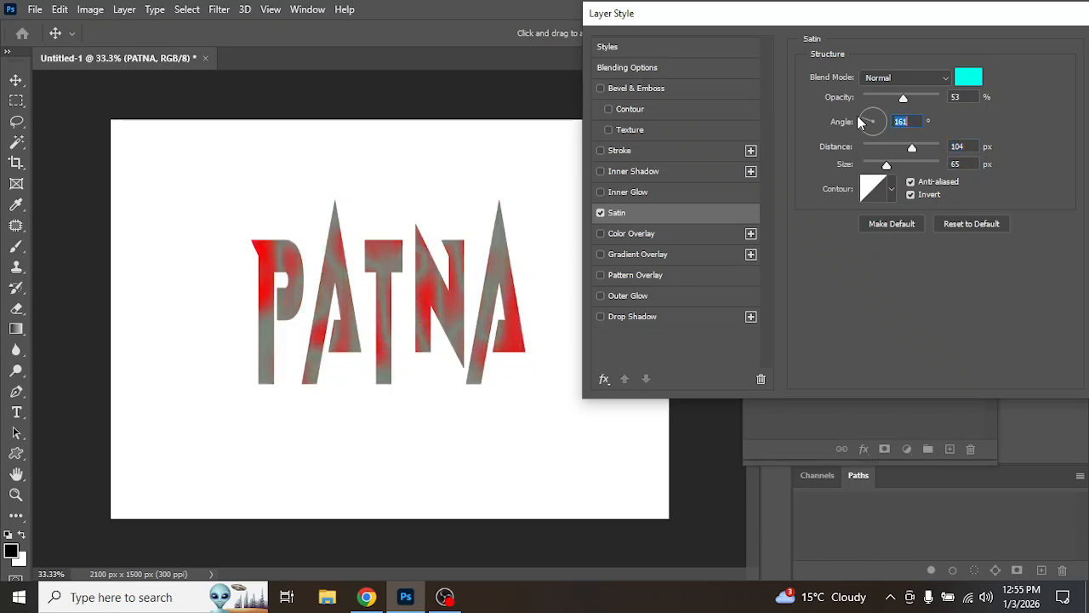
# Step: Change the satin color to yellow f0ff00
pyautogui.click(969, 78)
pyautogui.moveTo(894, 238)
pyautogui.mouseDown()
pyautogui.moveTo(891, 224)
pyautogui.moveTo(889, 238)
pyautogui.mouseUp()
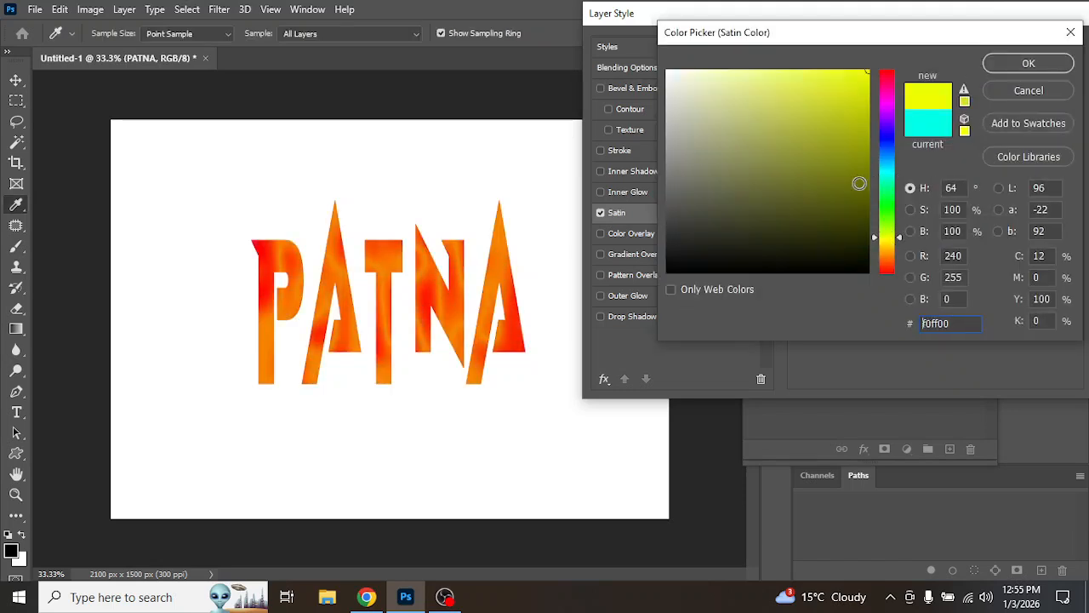
pyautogui.click(1027, 66)
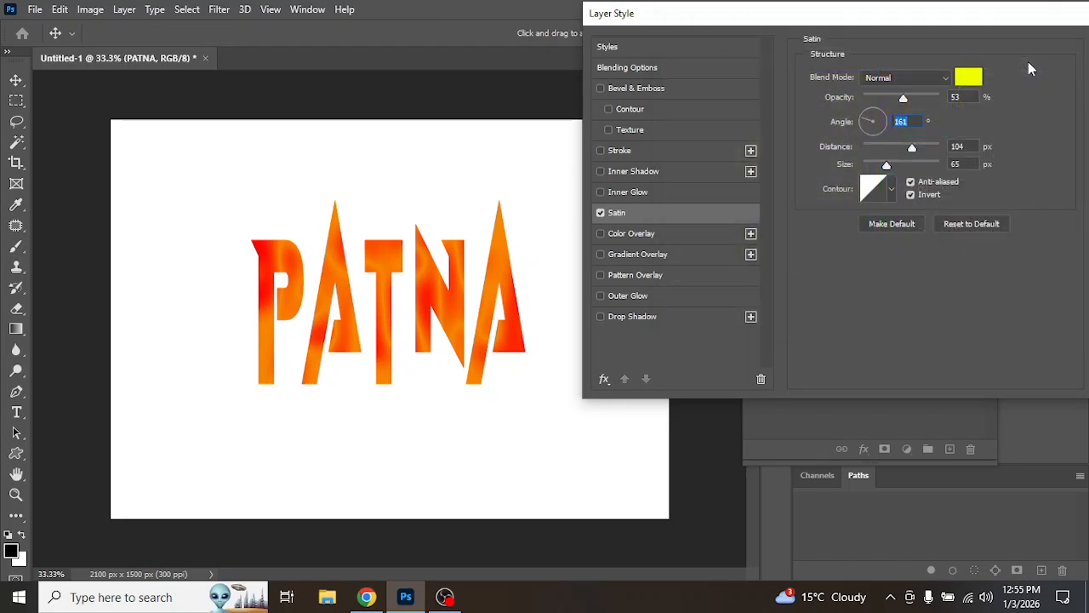
# Step: Set the satin color to 000000 and adjust its opacity to 66%, angle -116°, distance 130 px and size 87 px
pyautogui.click(975, 76)
pyautogui.write('000000')
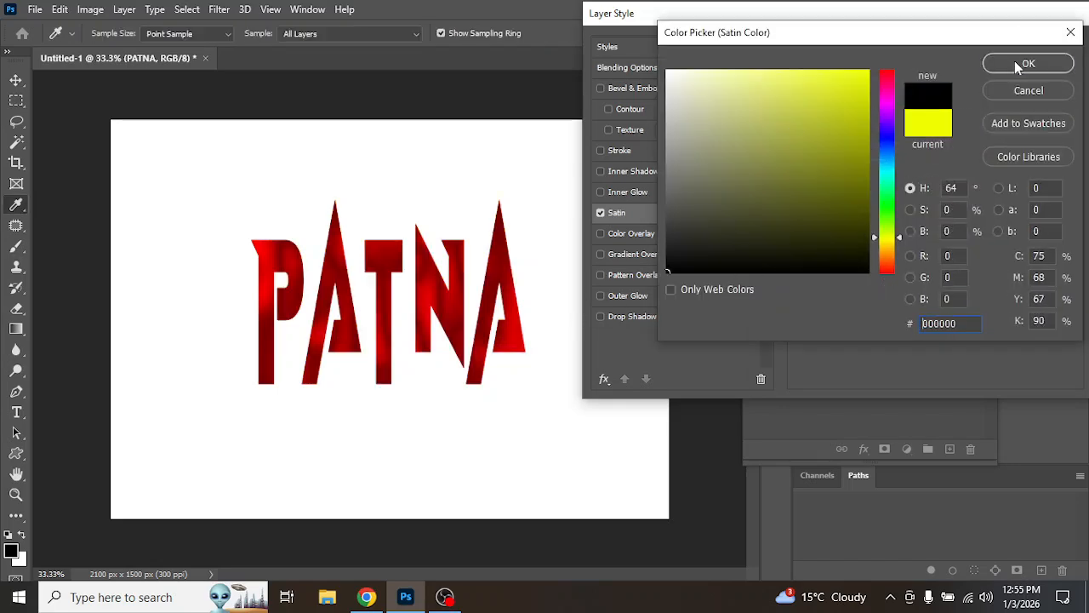
pyautogui.click(1015, 61)
pyautogui.moveTo(904, 100)
pyautogui.mouseDown()
pyautogui.moveTo(863, 102)
pyautogui.moveTo(915, 103)
pyautogui.moveTo(867, 146)
pyautogui.moveTo(923, 157)
pyautogui.moveTo(896, 166)
pyautogui.mouseUp()
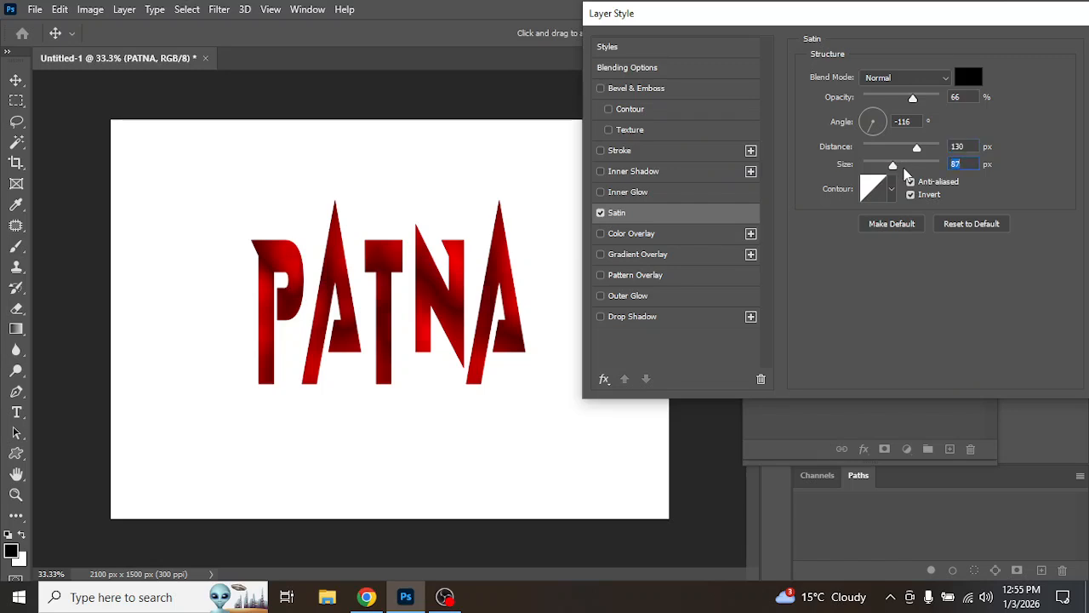
# Step: Try several satin contour presets, finishing with a rounded curve contour
pyautogui.click(891, 189)
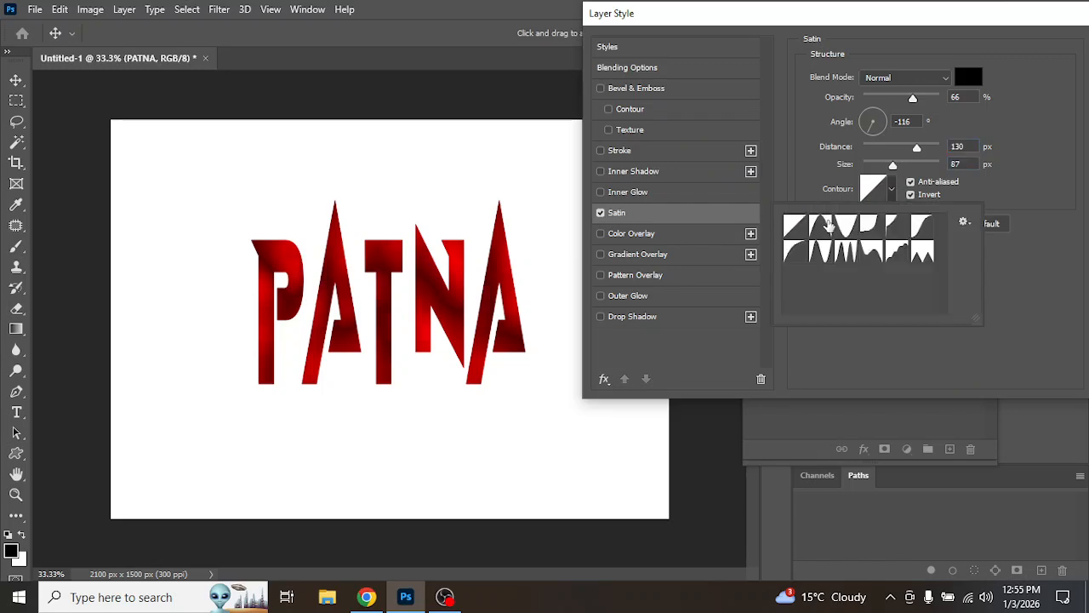
pyautogui.click(820, 226)
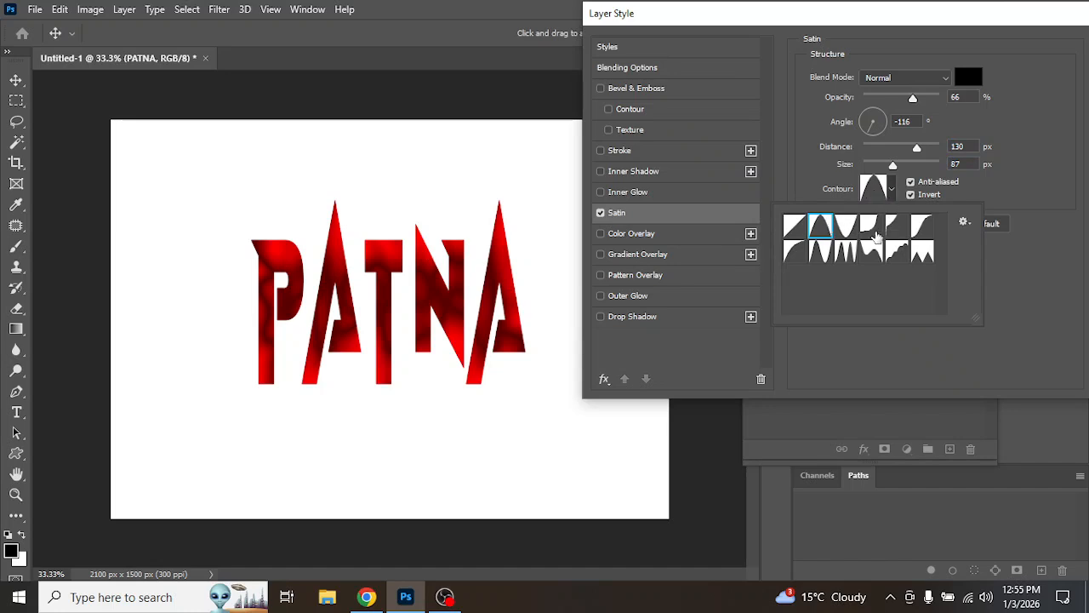
pyautogui.click(872, 230)
pyautogui.click(845, 252)
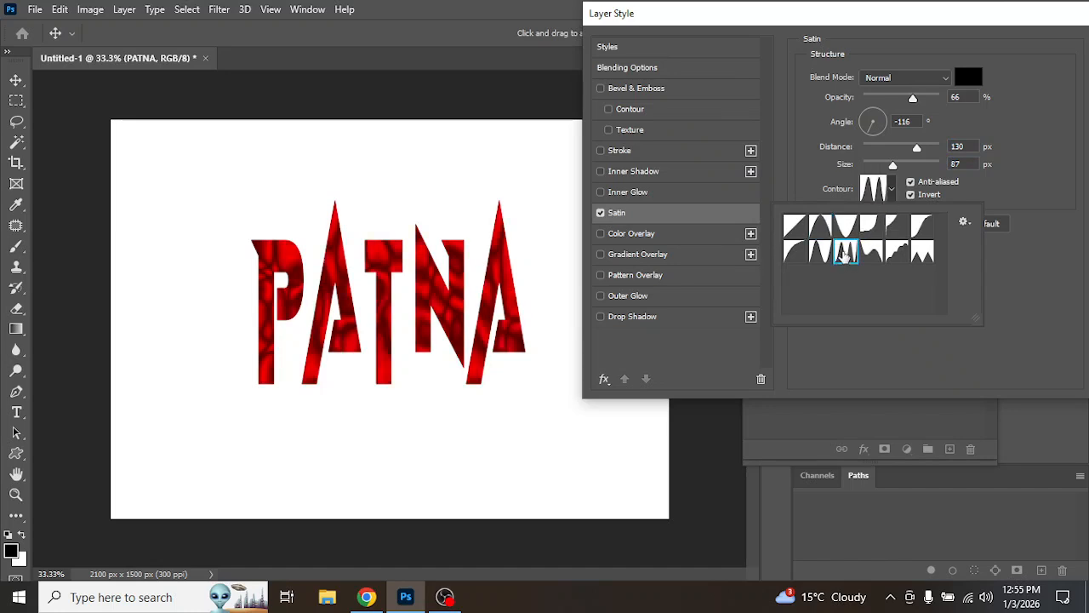
pyautogui.click(800, 231)
pyautogui.click(793, 257)
pyautogui.click(1028, 160)
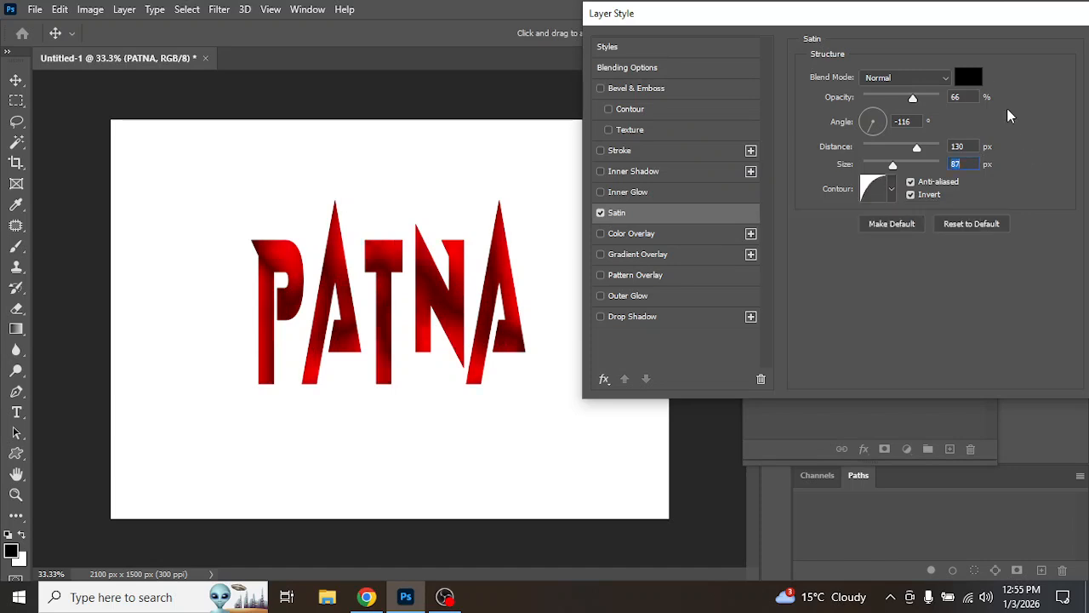
# Step: Turn off Satin, then enable Inner Glow and raise its opacity to 100%
pyautogui.click(601, 212)
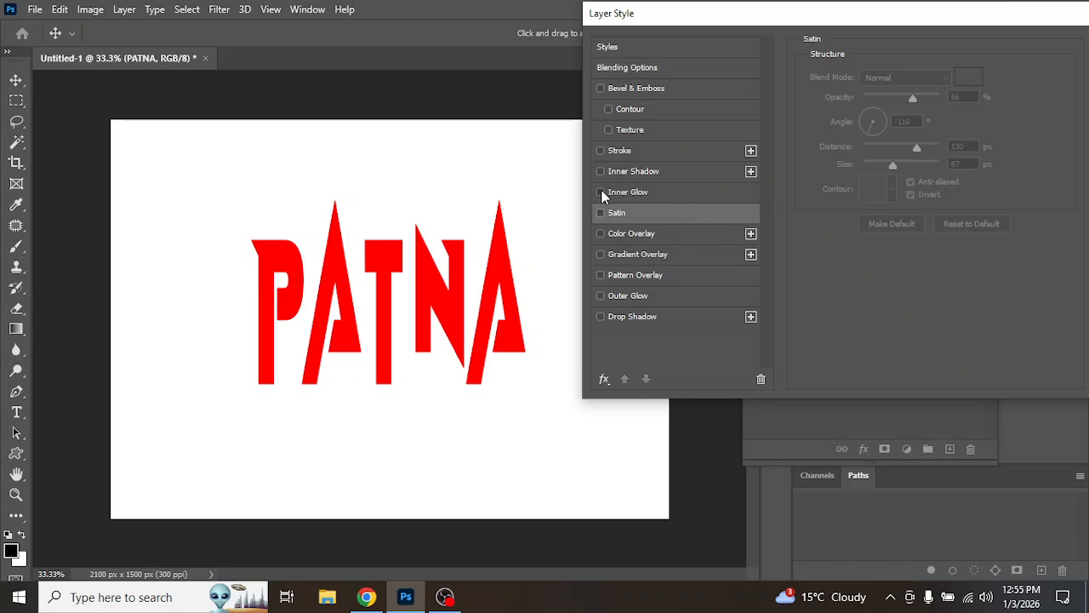
pyautogui.click(639, 194)
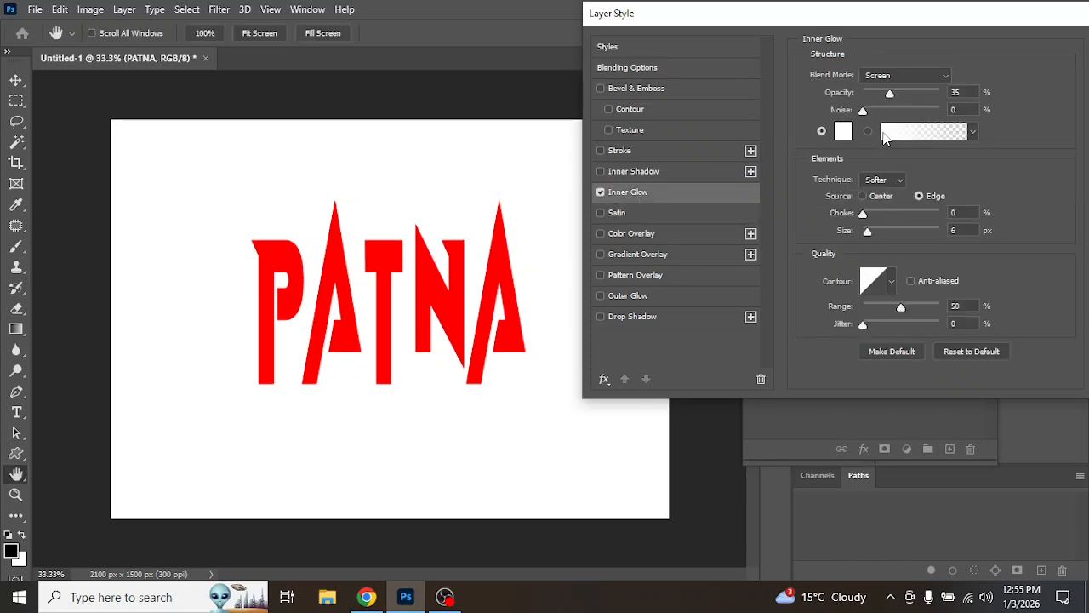
pyautogui.moveTo(890, 94); pyautogui.dragTo(974, 95)
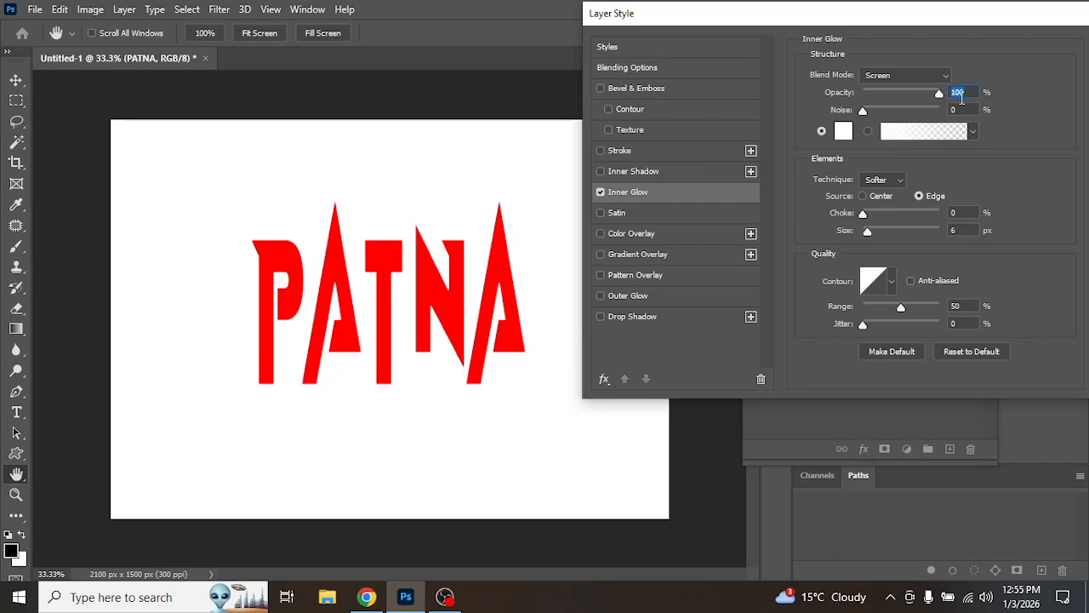
# Step: Enlarge the inner glow size to about 103 px and set its color to lime green abea00
pyautogui.moveTo(870, 236); pyautogui.dragTo(899, 254)
pyautogui.click(843, 130)
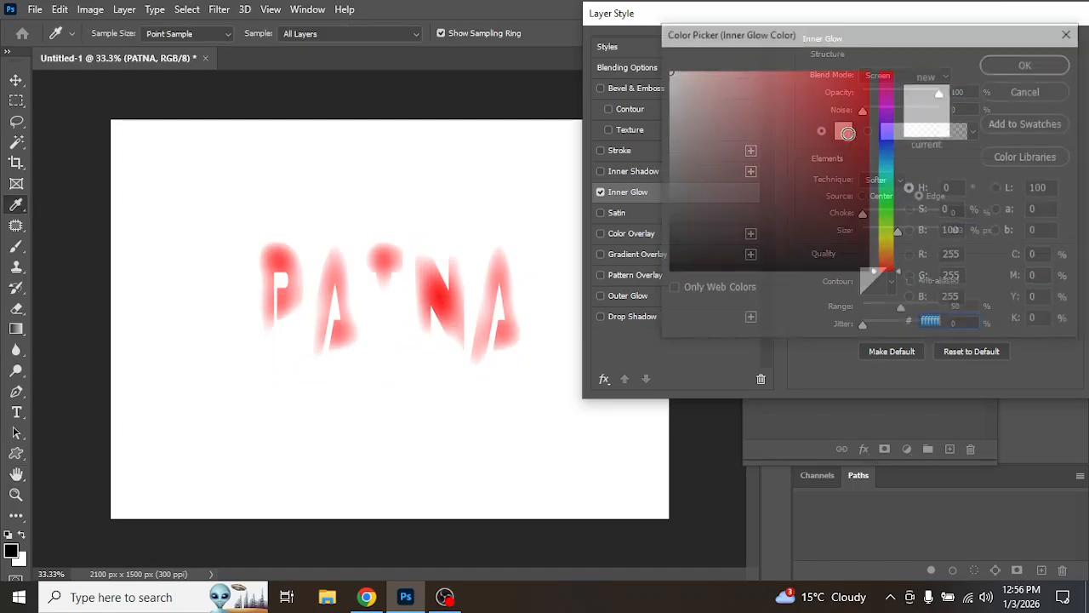
pyautogui.moveTo(853, 102); pyautogui.dragTo(914, 90)
pyautogui.click(894, 230)
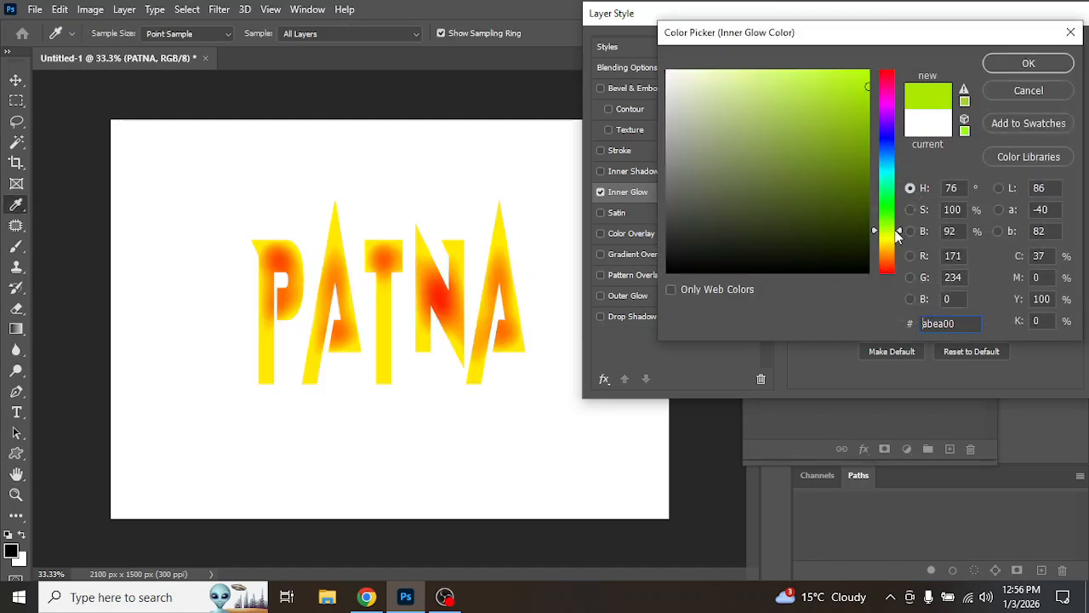
pyautogui.click(1011, 69)
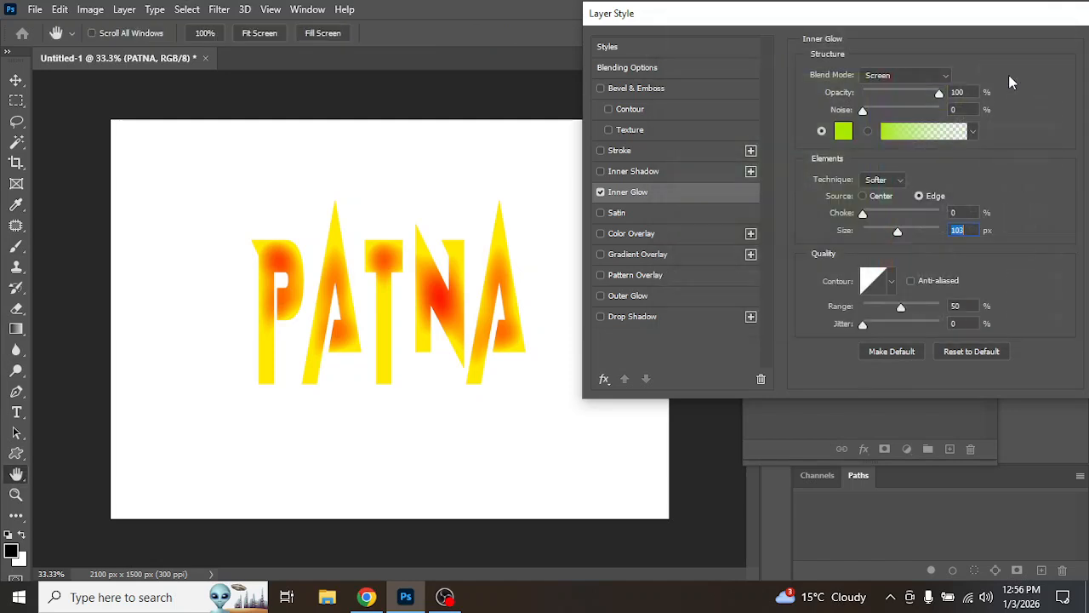
# Step: Reduce the inner glow size to 87 px and turn the inner glow off
pyautogui.moveTo(898, 236)
pyautogui.mouseDown()
pyautogui.moveTo(877, 235)
pyautogui.moveTo(894, 241)
pyautogui.mouseUp()
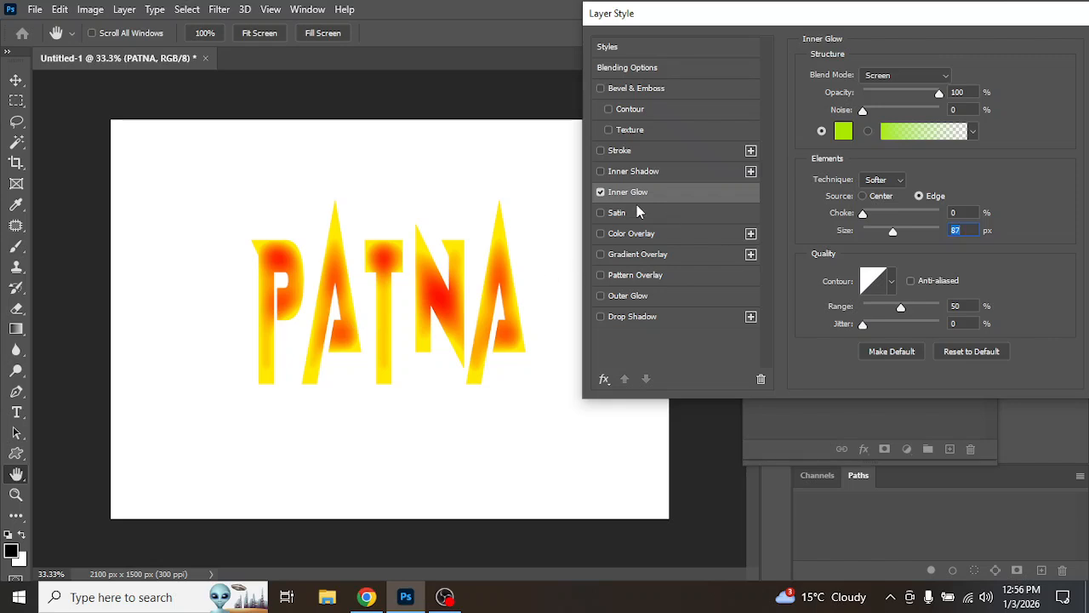
pyautogui.click(601, 193)
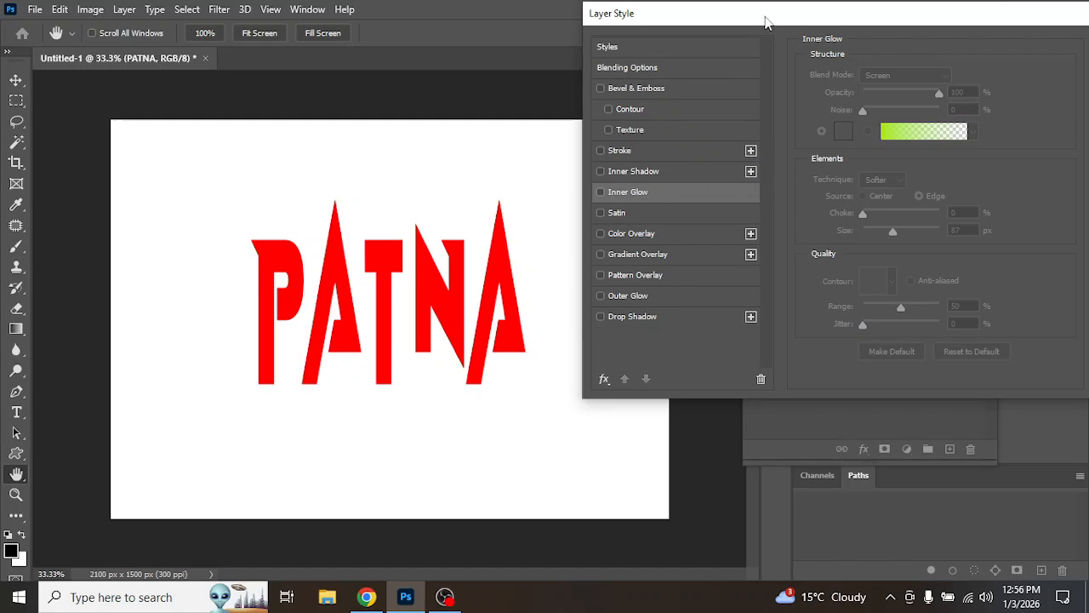
# Step: Close the Layer Style dialog and close the document without saving
pyautogui.moveTo(765, 22); pyautogui.dragTo(515, 87)
pyautogui.click(866, 141)
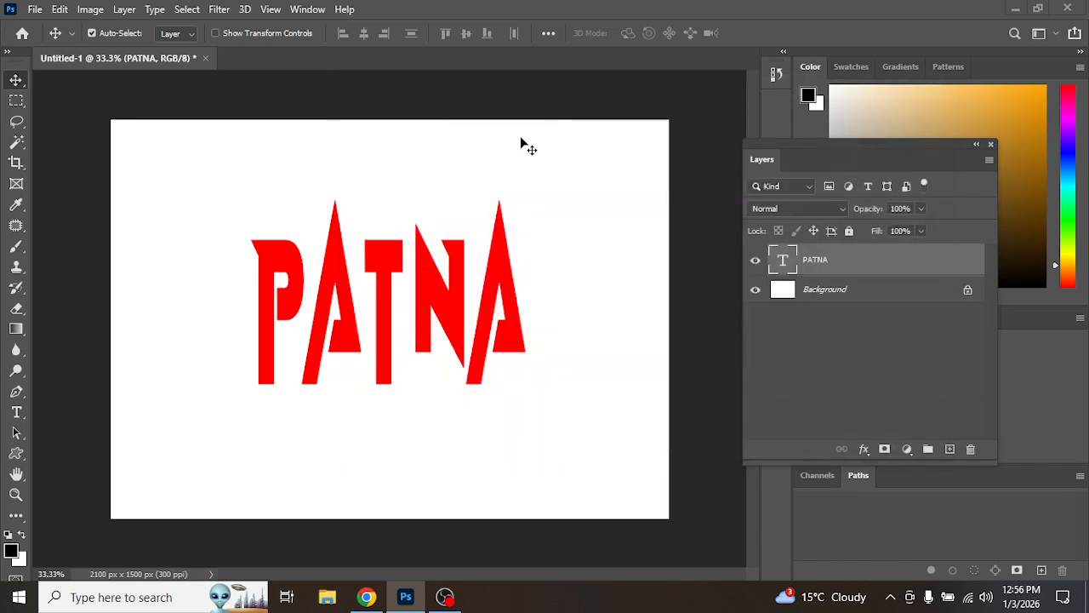
pyautogui.click(206, 58)
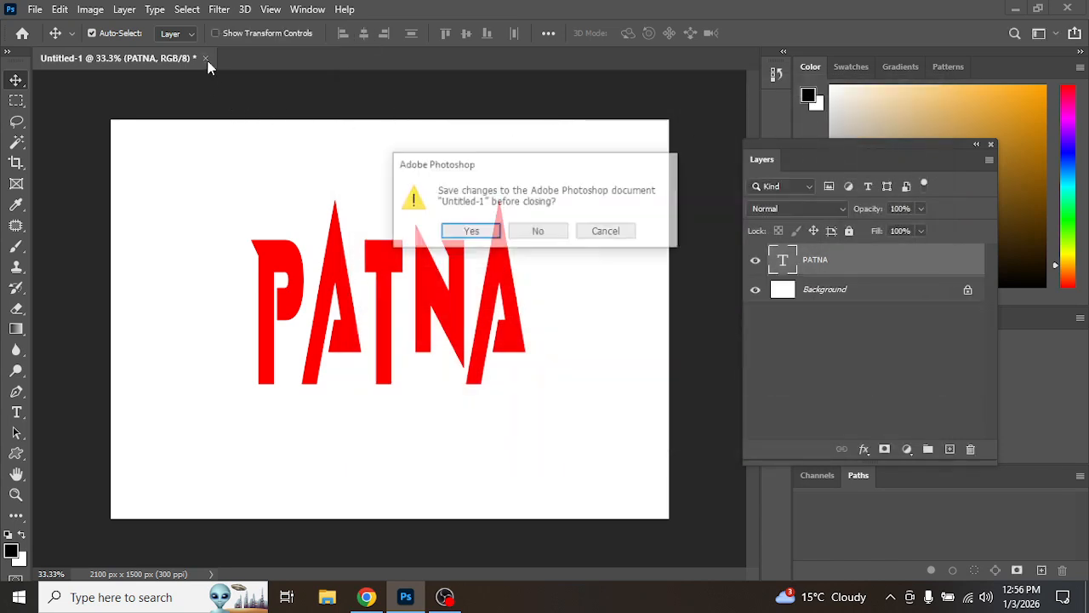
pyautogui.click(534, 232)
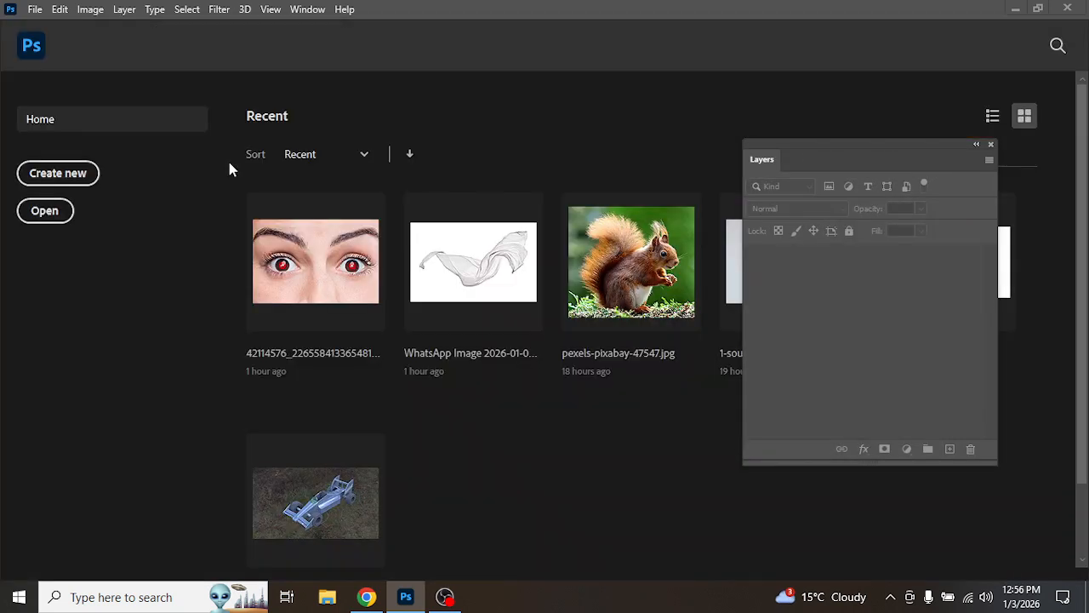
# Step: Open the recent WhatsApp cloth image and unlock its Background layer
pyautogui.click(484, 272)
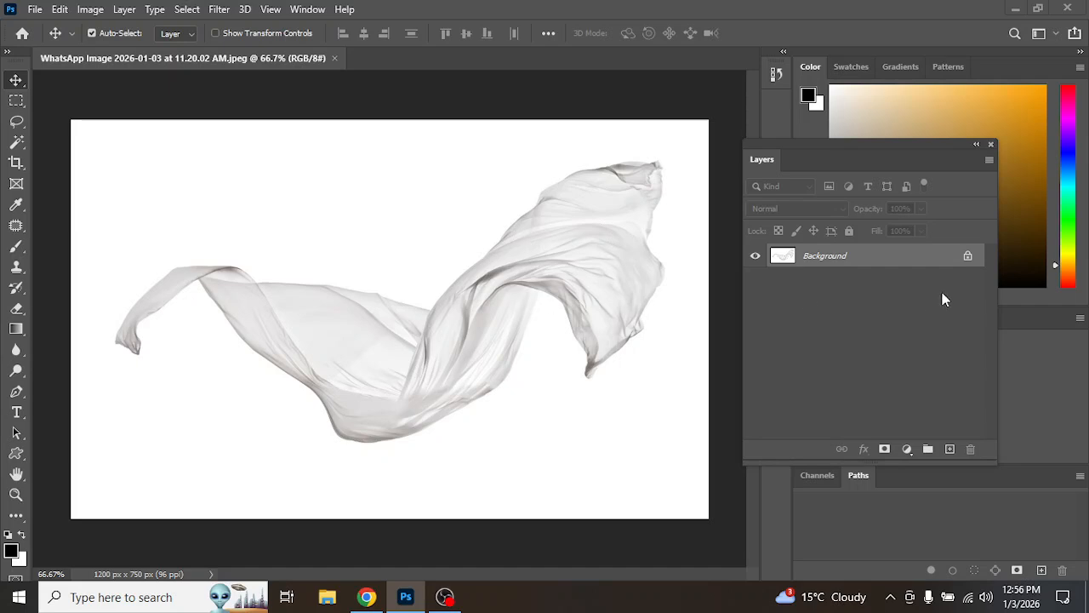
pyautogui.click(968, 259)
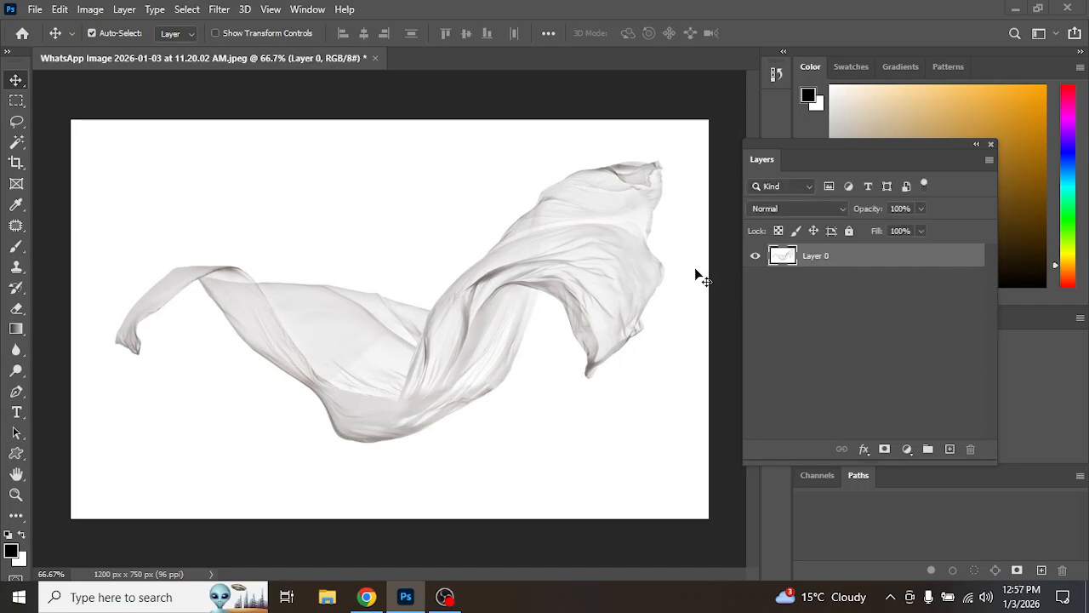
# Step: Draw a rough Lasso selection around the cloth and open Select and Mask
pyautogui.click(16, 124)
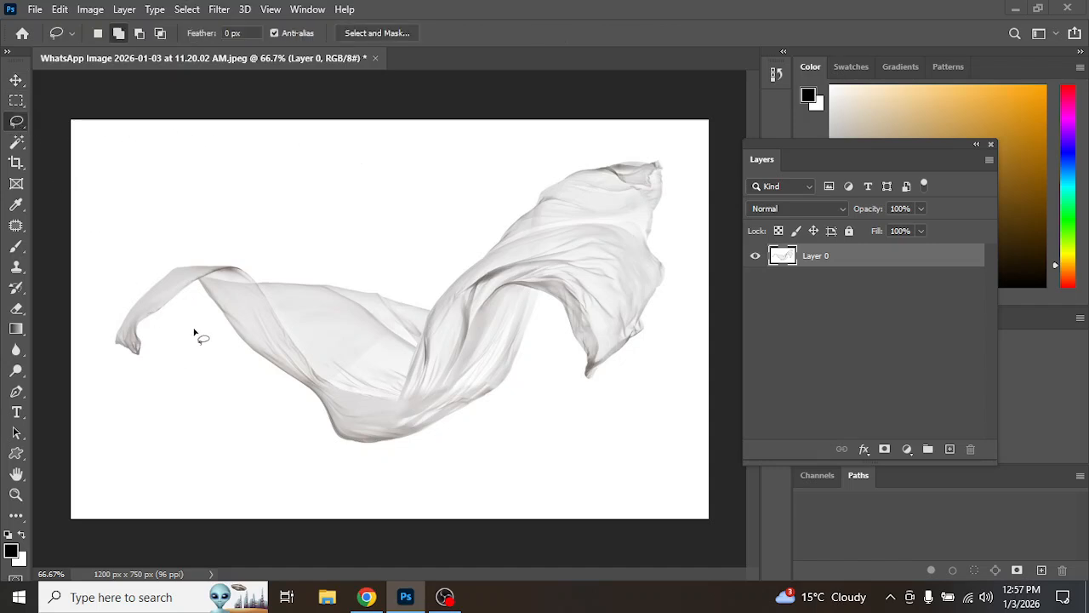
pyautogui.moveTo(184, 315)
pyautogui.mouseDown()
pyautogui.moveTo(150, 370)
pyautogui.moveTo(101, 367)
pyautogui.moveTo(103, 322)
pyautogui.moveTo(173, 259)
pyautogui.moveTo(420, 273)
pyautogui.moveTo(562, 164)
pyautogui.moveTo(674, 153)
pyautogui.moveTo(675, 301)
pyautogui.moveTo(660, 357)
pyautogui.moveTo(623, 402)
pyautogui.moveTo(583, 405)
pyautogui.moveTo(565, 338)
pyautogui.moveTo(549, 323)
pyautogui.moveTo(508, 411)
pyautogui.moveTo(407, 461)
pyautogui.moveTo(362, 466)
pyautogui.moveTo(315, 455)
pyautogui.moveTo(258, 380)
pyautogui.moveTo(179, 322)
pyautogui.mouseUp()
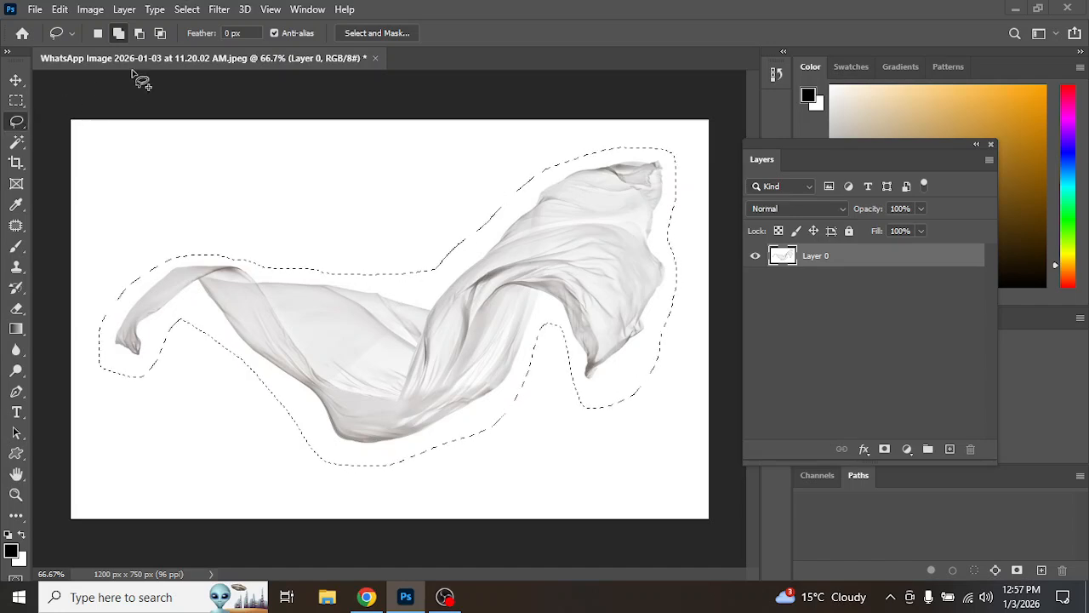
pyautogui.click(366, 33)
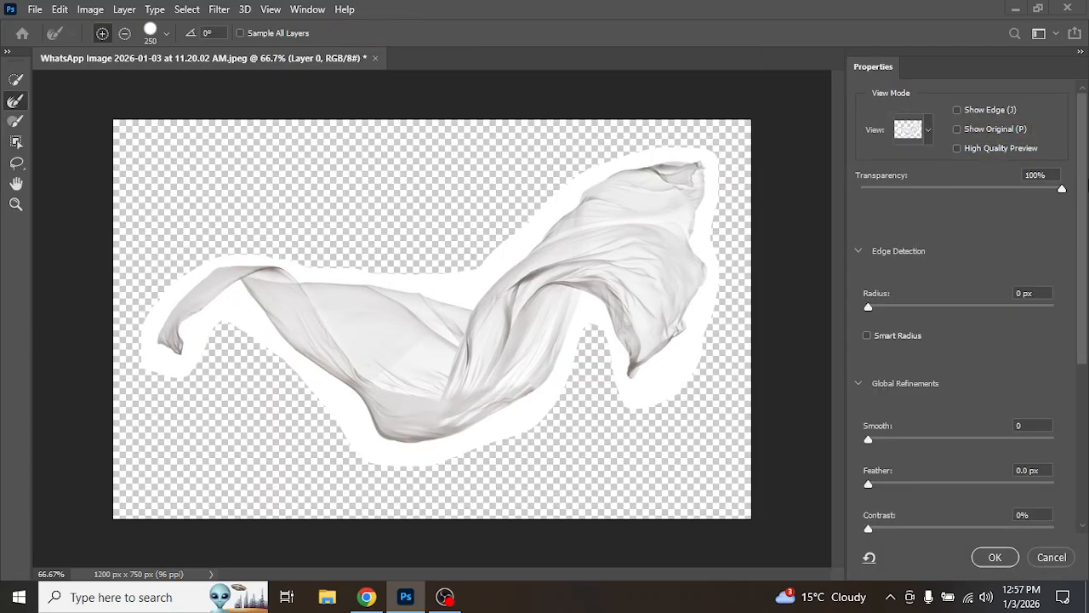
# Step: Set the Refine Edge brush size to 153 px and paint along the cloth's edges
pyautogui.moveTo(1063, 192); pyautogui.dragTo(1088, 185)
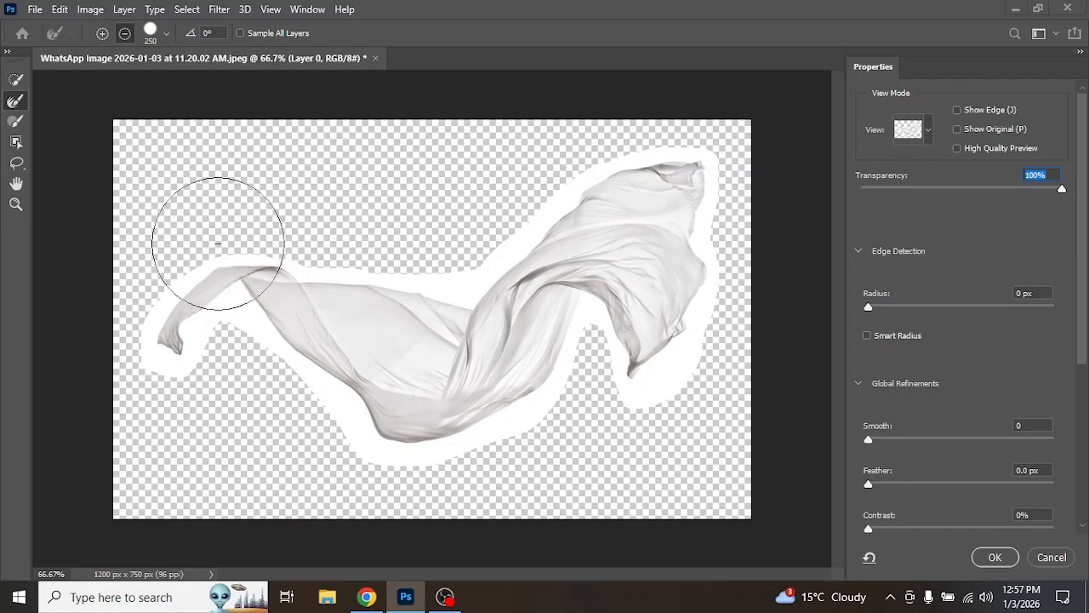
pyautogui.click(169, 34)
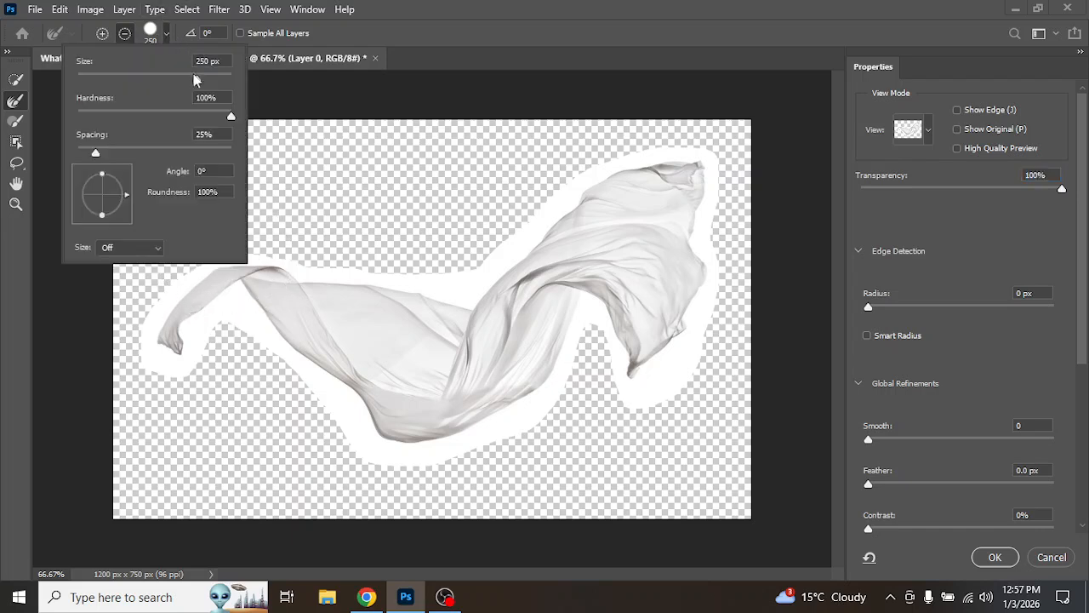
pyautogui.click(386, 3)
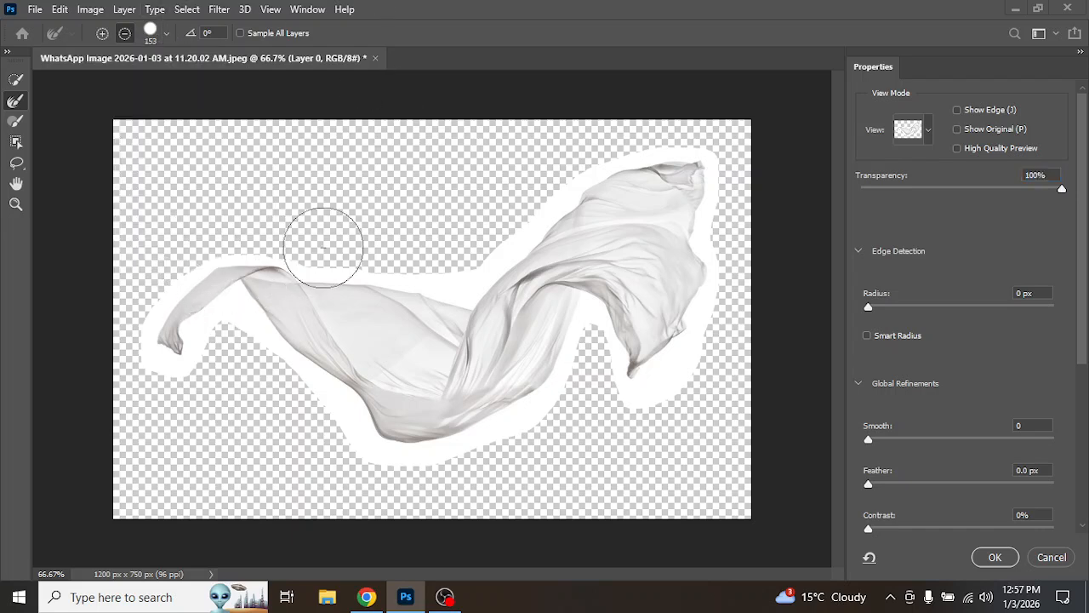
pyautogui.moveTo(232, 277)
pyautogui.mouseDown()
pyautogui.moveTo(161, 359)
pyautogui.moveTo(184, 362)
pyautogui.moveTo(155, 359)
pyautogui.moveTo(149, 301)
pyautogui.moveTo(157, 353)
pyautogui.moveTo(162, 311)
pyautogui.moveTo(231, 268)
pyautogui.moveTo(450, 299)
pyautogui.moveTo(499, 279)
pyautogui.moveTo(634, 168)
pyautogui.moveTo(713, 164)
pyautogui.moveTo(716, 219)
pyautogui.moveTo(681, 363)
pyautogui.moveTo(660, 394)
pyautogui.moveTo(589, 309)
pyautogui.moveTo(544, 399)
pyautogui.moveTo(447, 434)
pyautogui.moveTo(402, 434)
pyautogui.moveTo(349, 416)
pyautogui.moveTo(296, 379)
pyautogui.moveTo(254, 330)
pyautogui.moveTo(211, 338)
pyautogui.moveTo(154, 379)
pyautogui.mouseUp()
pyautogui.click(102, 33)
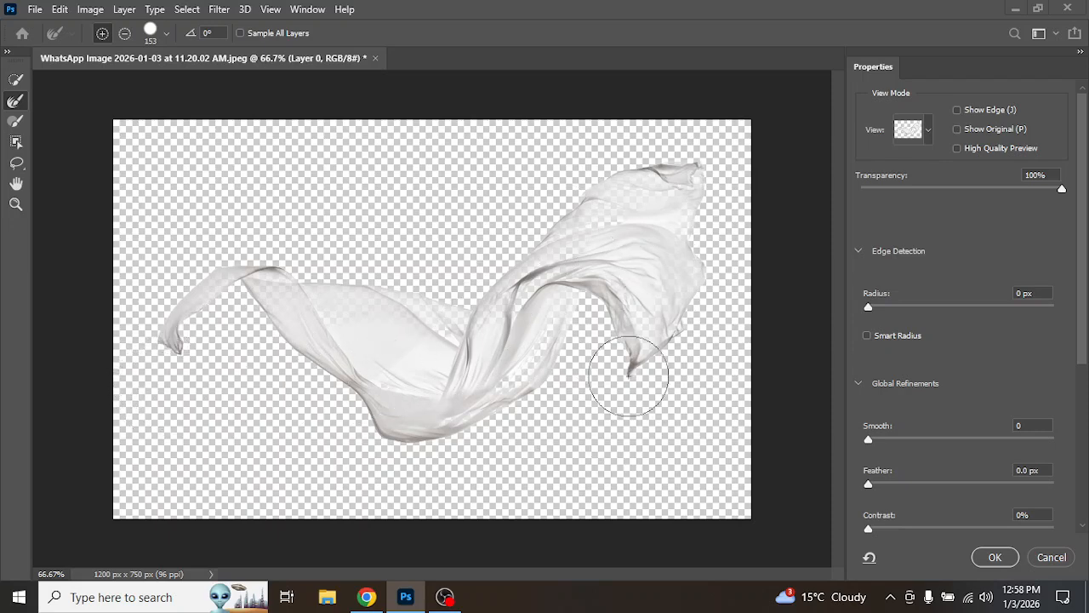
# Step: Output the refined selection to a new layer with layer mask, then undo it
pyautogui.moveTo(1082, 155); pyautogui.dragTo(1081, 395)
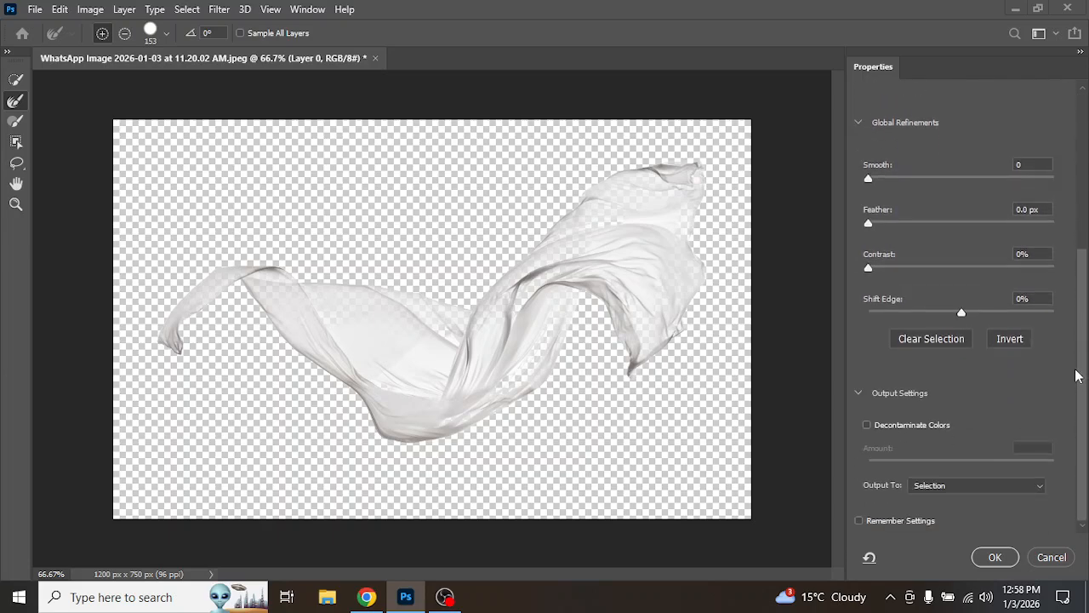
pyautogui.click(945, 487)
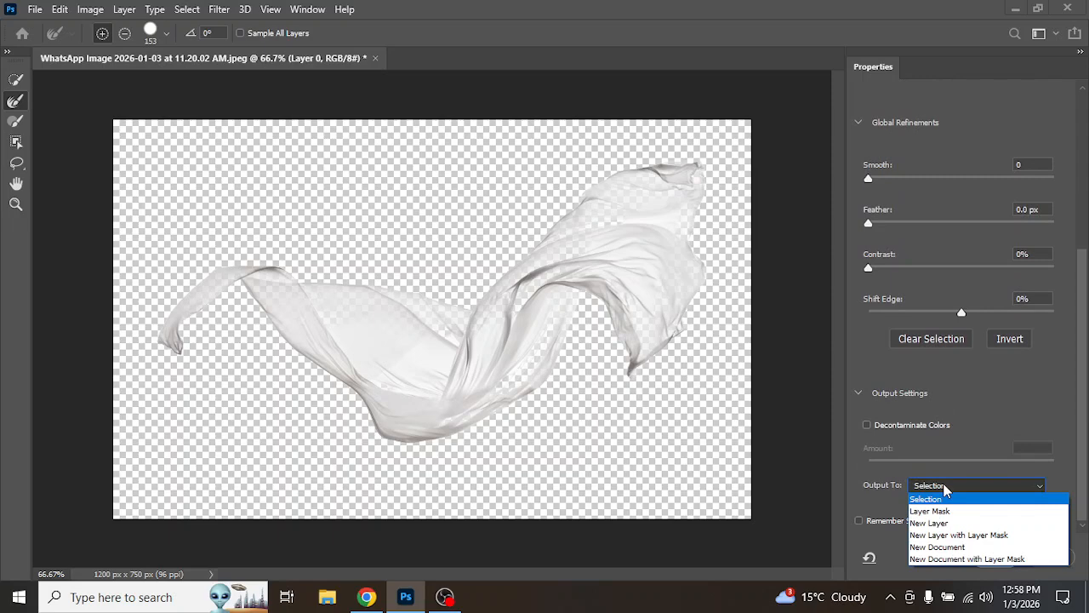
pyautogui.click(976, 536)
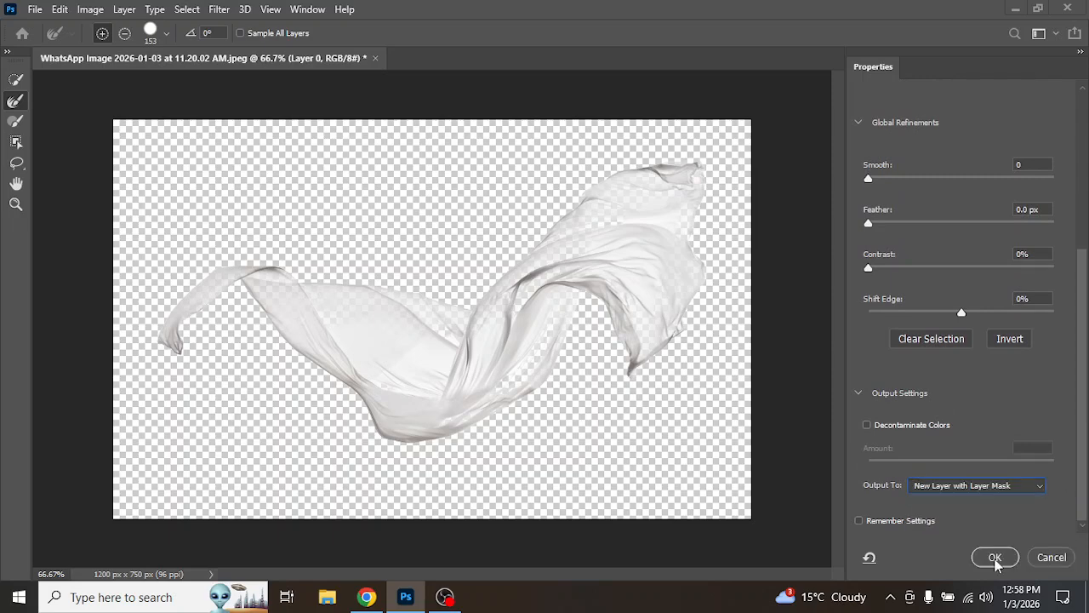
pyautogui.click(995, 555)
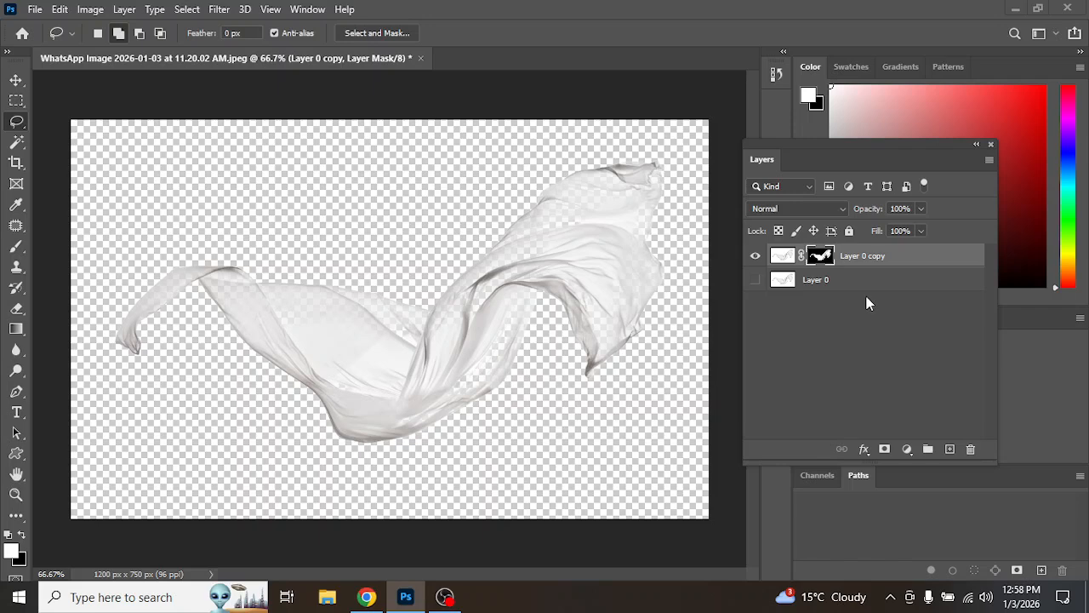
pyautogui.hotkey('ctrl', 'z')
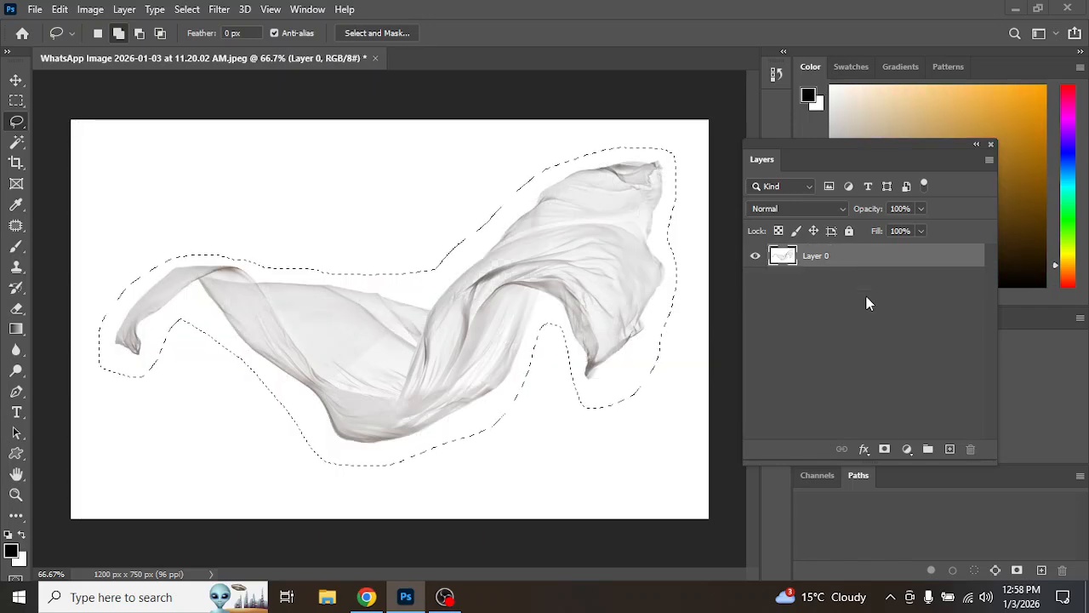
# Step: Reopen Select and Mask, refine the cloth's edges with brush strokes, and confirm as a selection
pyautogui.click(366, 32)
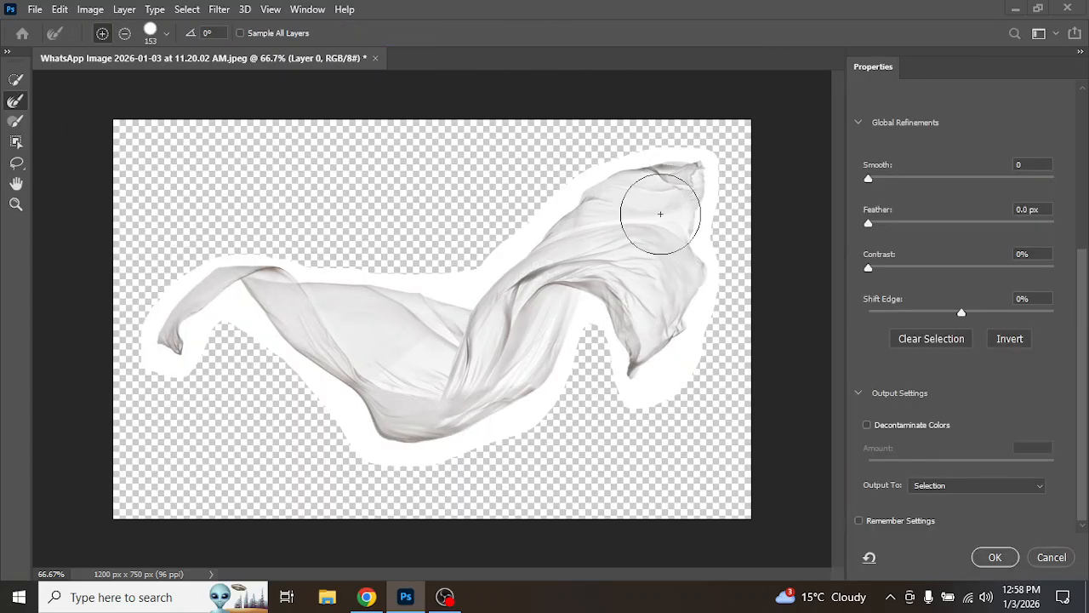
pyautogui.moveTo(702, 221)
pyautogui.mouseDown()
pyautogui.moveTo(707, 179)
pyautogui.moveTo(700, 303)
pyautogui.moveTo(660, 381)
pyautogui.moveTo(645, 385)
pyautogui.moveTo(592, 313)
pyautogui.moveTo(577, 310)
pyautogui.moveTo(544, 401)
pyautogui.moveTo(516, 429)
pyautogui.moveTo(470, 442)
pyautogui.moveTo(397, 455)
pyautogui.moveTo(354, 430)
pyautogui.moveTo(240, 308)
pyautogui.moveTo(178, 360)
pyautogui.moveTo(142, 345)
pyautogui.moveTo(181, 251)
pyautogui.moveTo(463, 295)
pyautogui.moveTo(616, 149)
pyautogui.moveTo(688, 142)
pyautogui.moveTo(779, 200)
pyautogui.mouseUp()
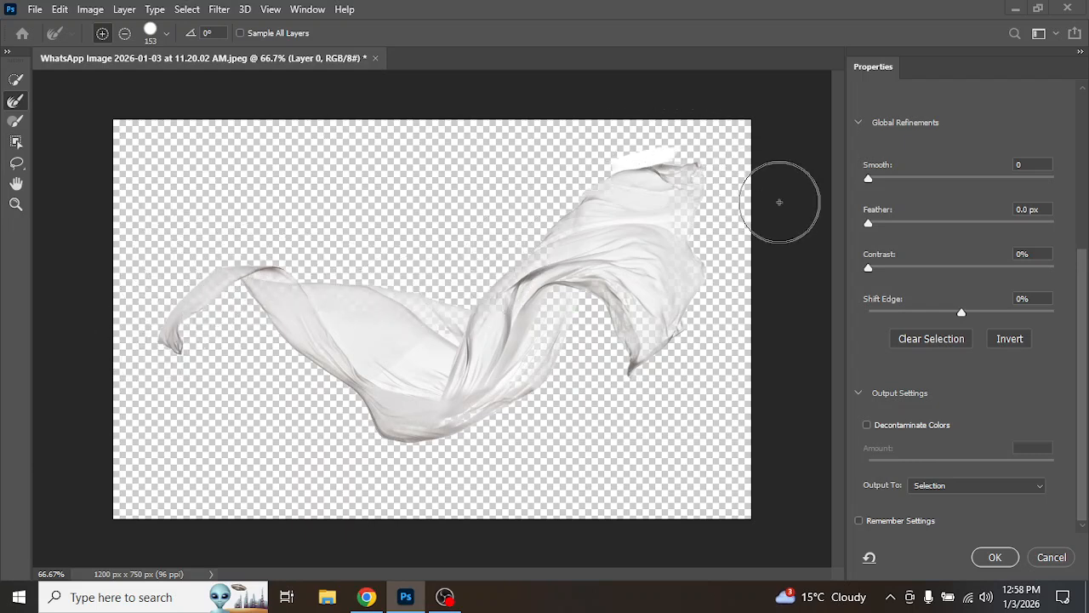
pyautogui.moveTo(492, 317)
pyautogui.mouseDown()
pyautogui.moveTo(464, 380)
pyautogui.moveTo(366, 371)
pyautogui.moveTo(391, 360)
pyautogui.mouseUp()
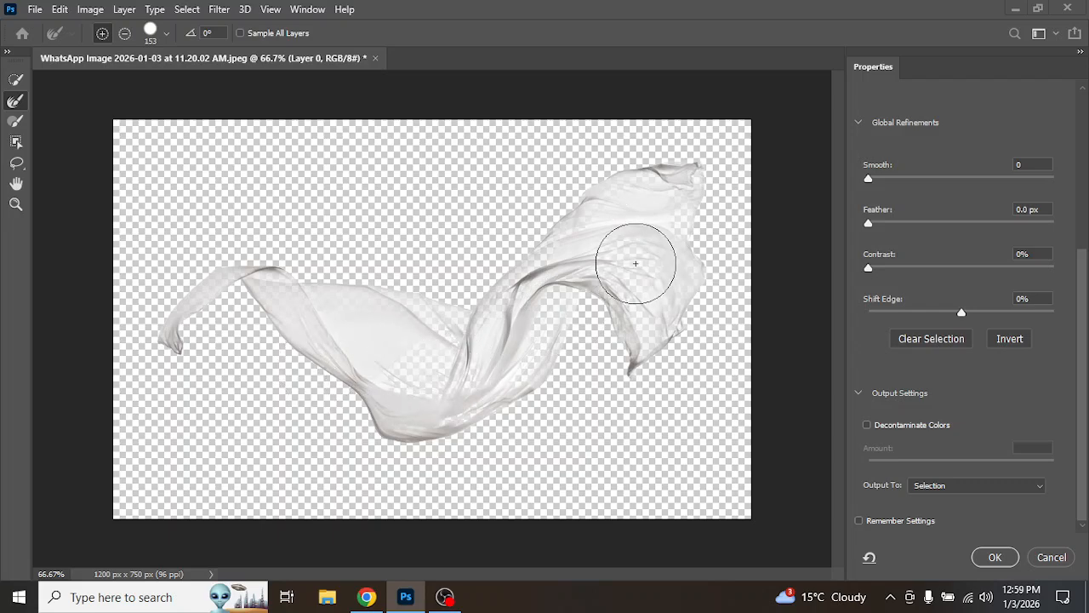
pyautogui.click(995, 559)
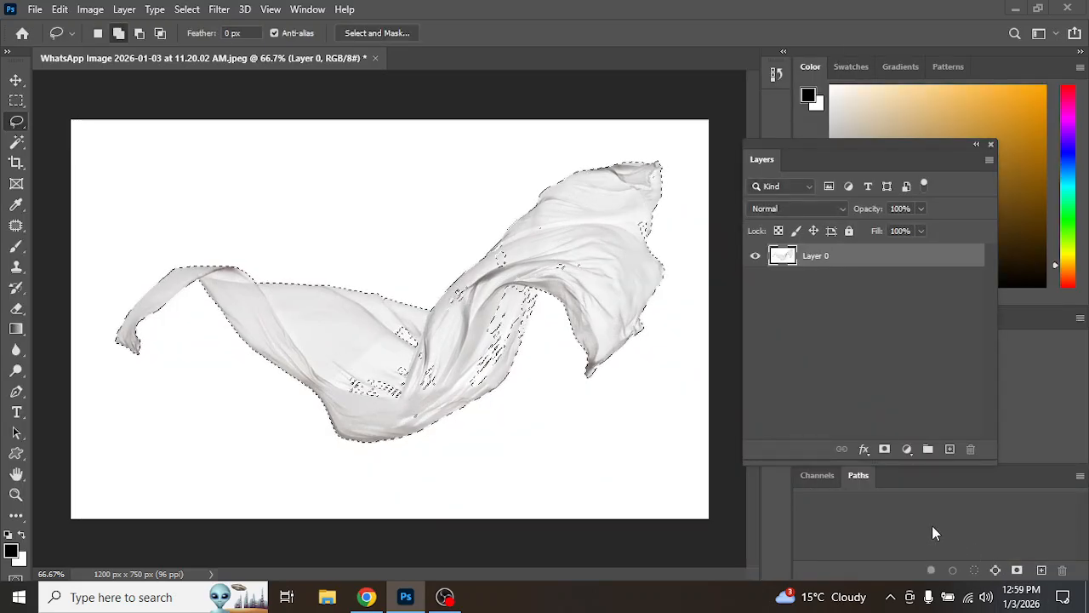
# Step: Copy the cloth selection to a new layer, then hide and delete the original Layer 0
pyautogui.hotkey('ctrl', 'j')
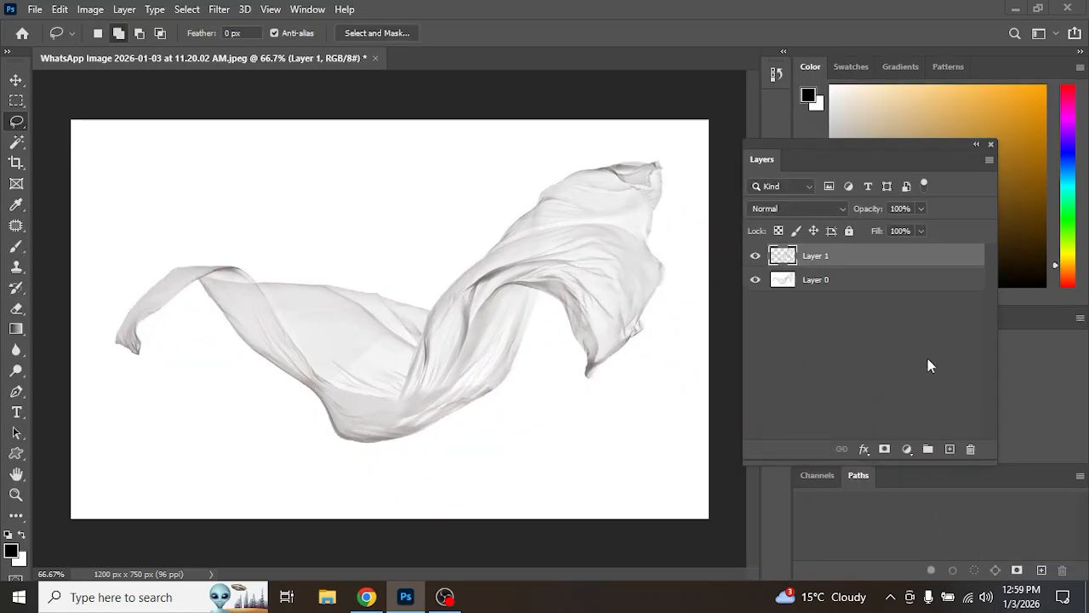
pyautogui.click(756, 280)
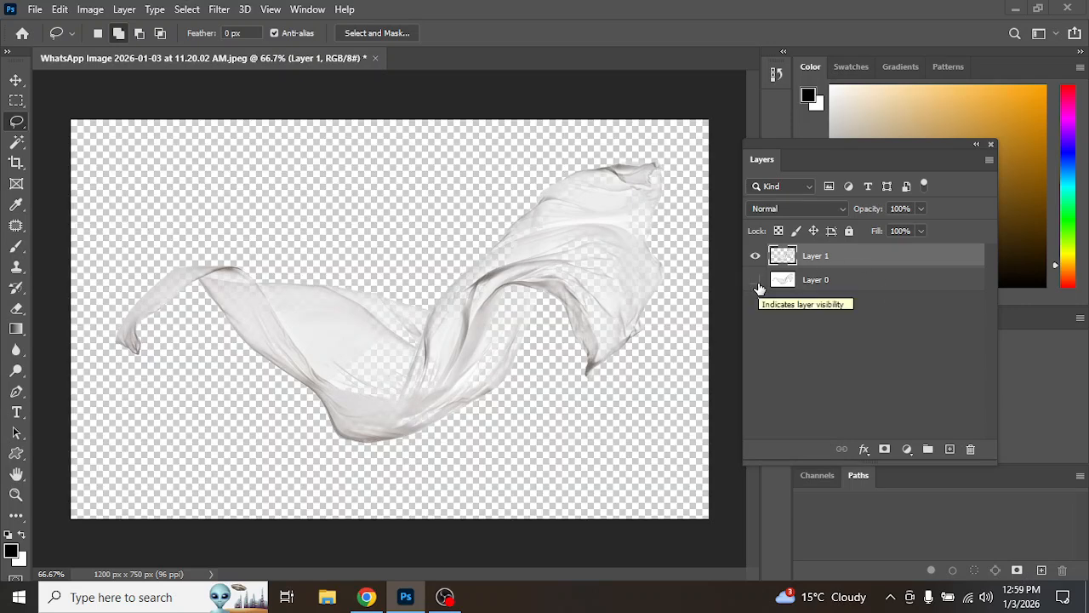
pyautogui.click(872, 288)
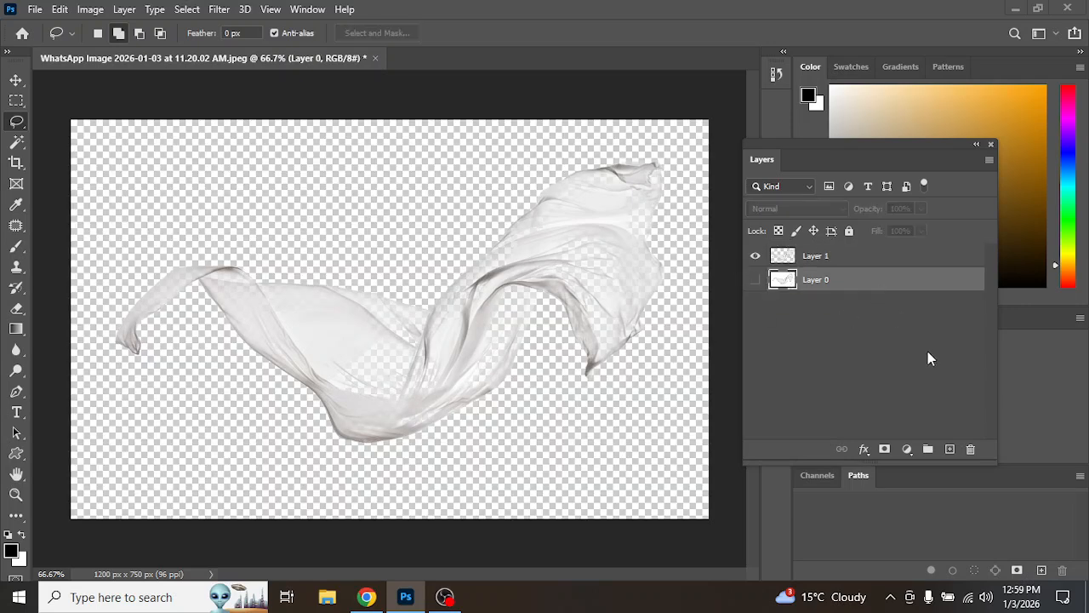
pyautogui.click(971, 450)
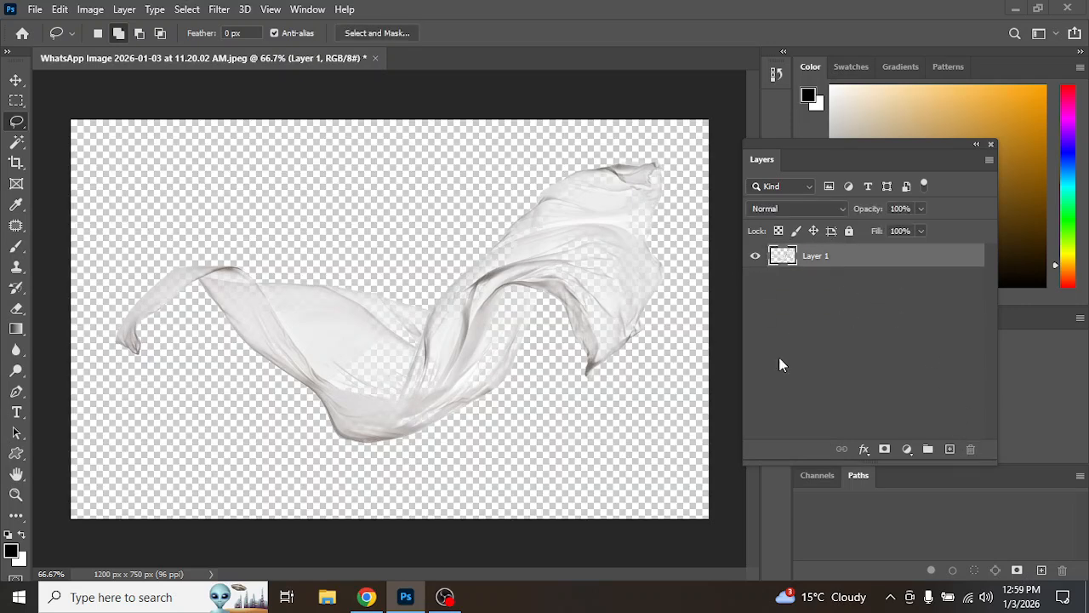
pyautogui.click(35, 9)
pyautogui.click(51, 42)
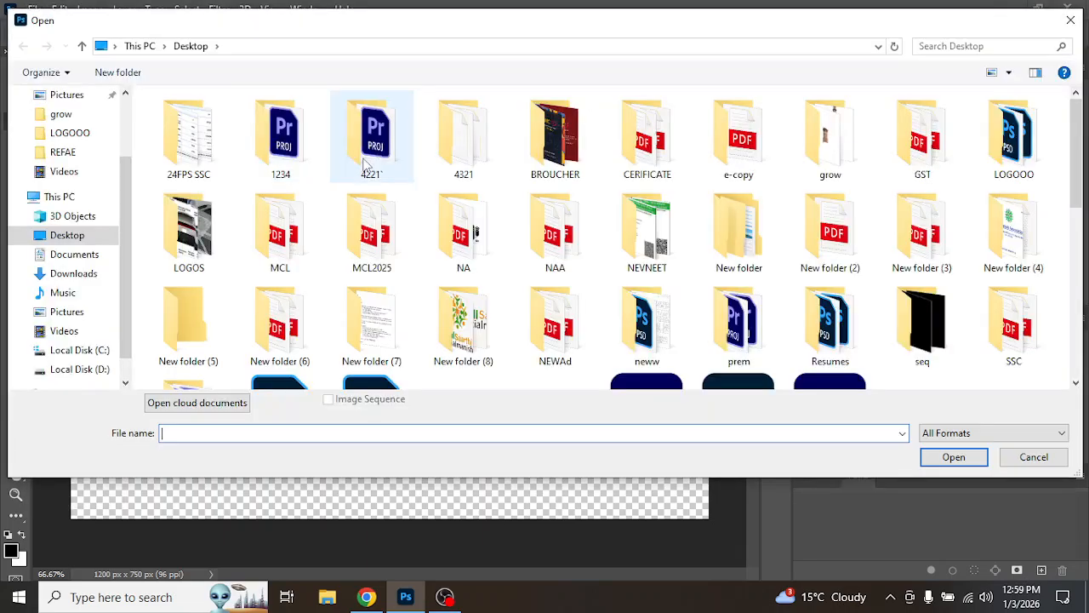
pyautogui.scroll(-10, 393, 223)
pyautogui.doubleClick(557, 111)
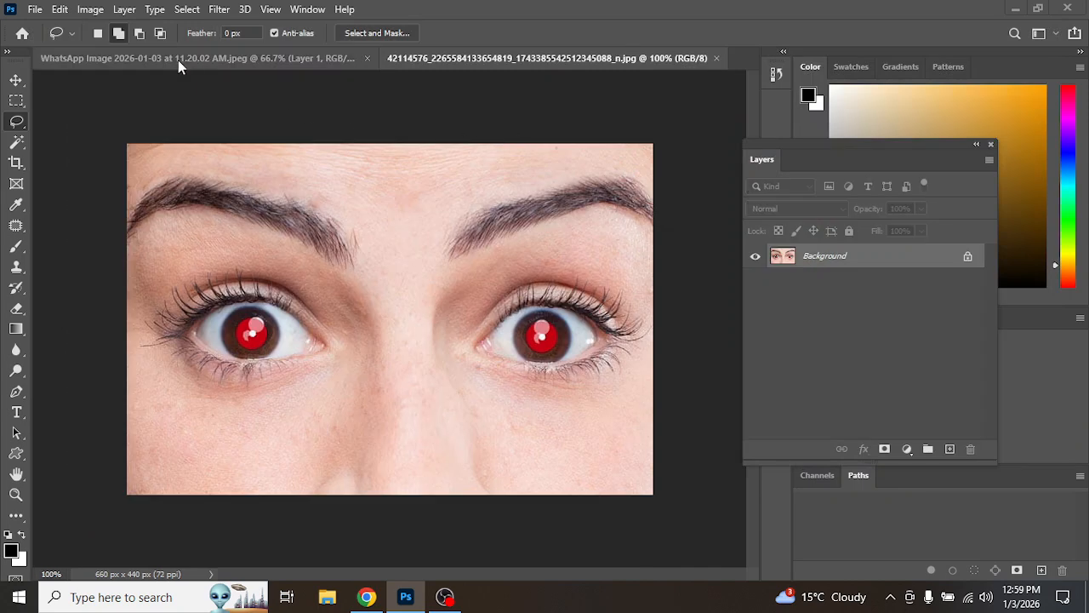
# Step: Float the cloth document window and drag its cloth layer into the eyes photo
pyautogui.moveTo(178, 60); pyautogui.dragTo(664, 242)
pyautogui.click(645, 308)
pyautogui.click(16, 81)
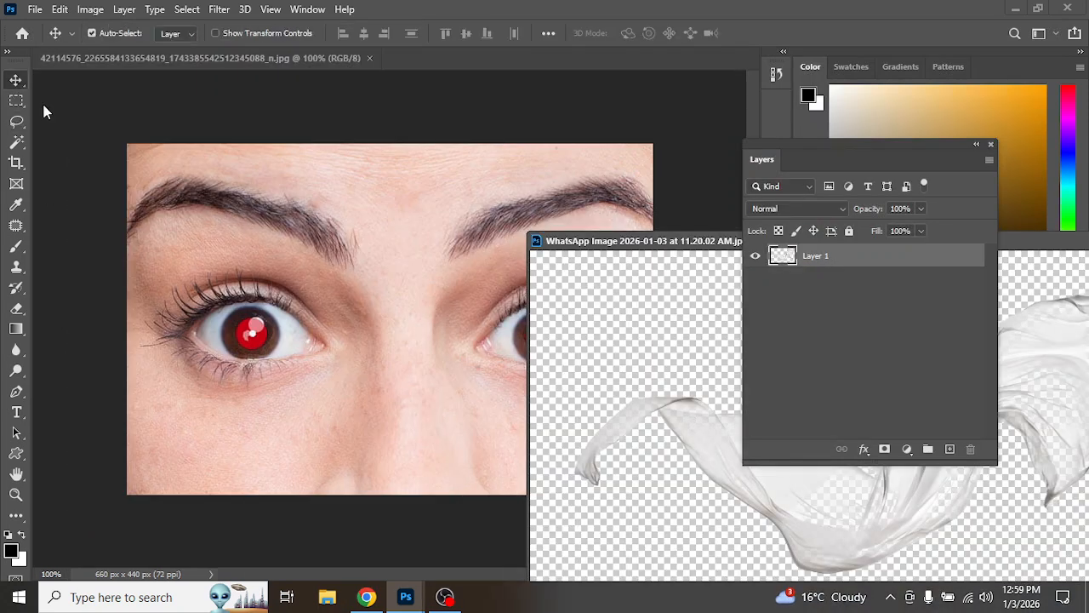
pyautogui.moveTo(723, 455); pyautogui.dragTo(294, 277)
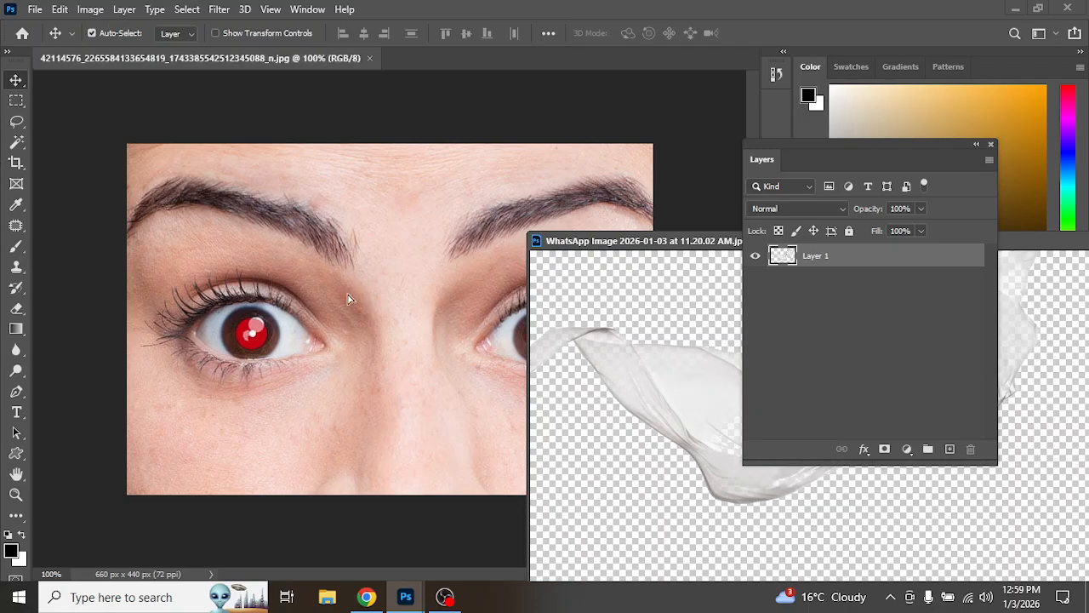
# Step: Close the cloth document without saving
pyautogui.moveTo(712, 247); pyautogui.dragTo(49, 313)
pyautogui.click(494, 306)
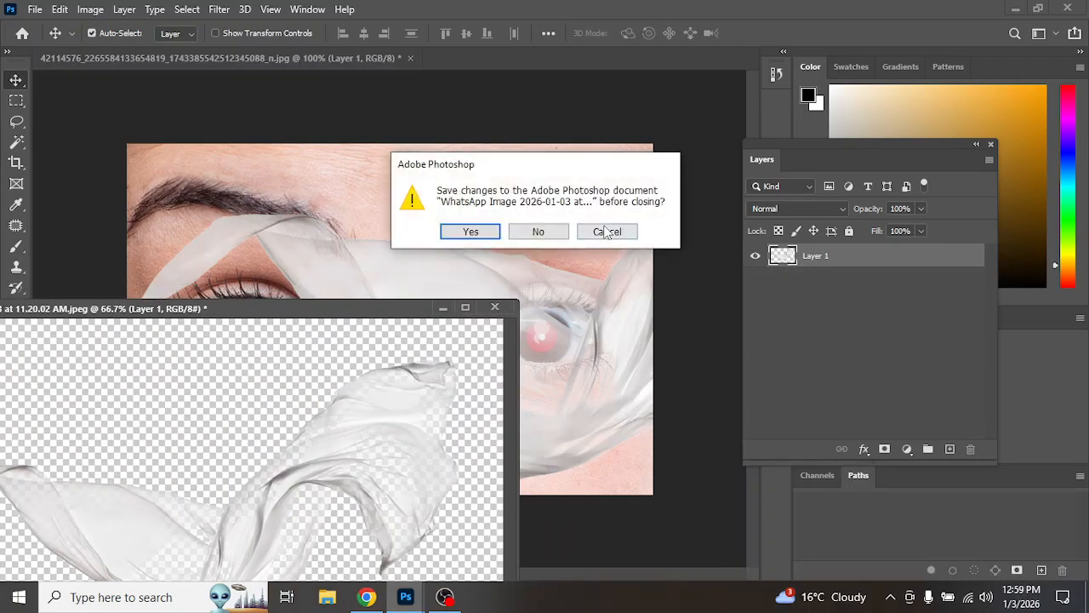
pyautogui.click(555, 234)
# Step: Position the cloth across the eyes, then close the eyes photo without saving
pyautogui.moveTo(530, 349); pyautogui.dragTo(352, 266)
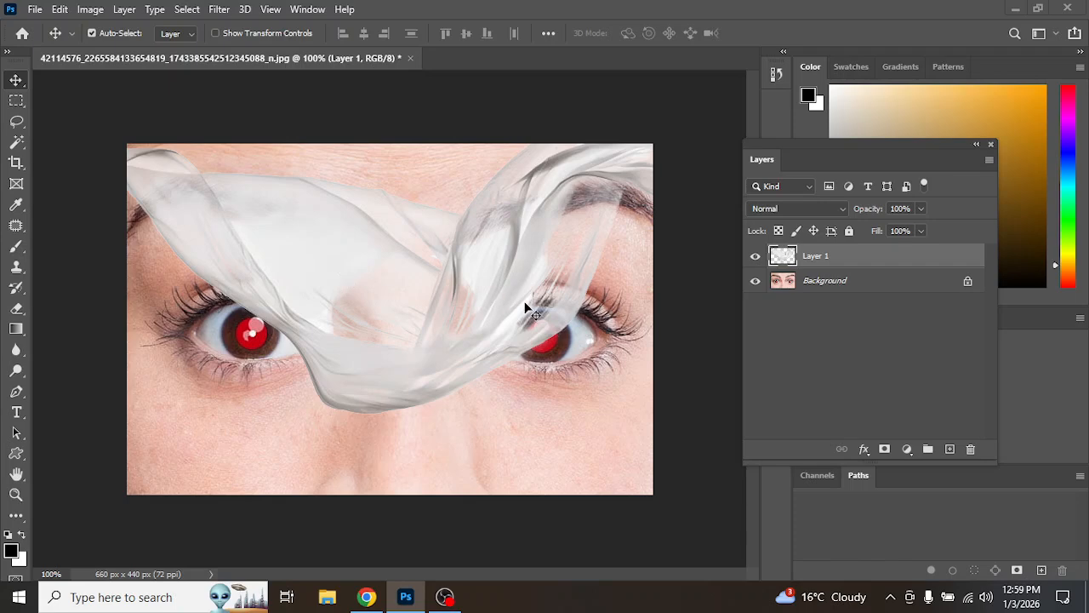
pyautogui.click(410, 58)
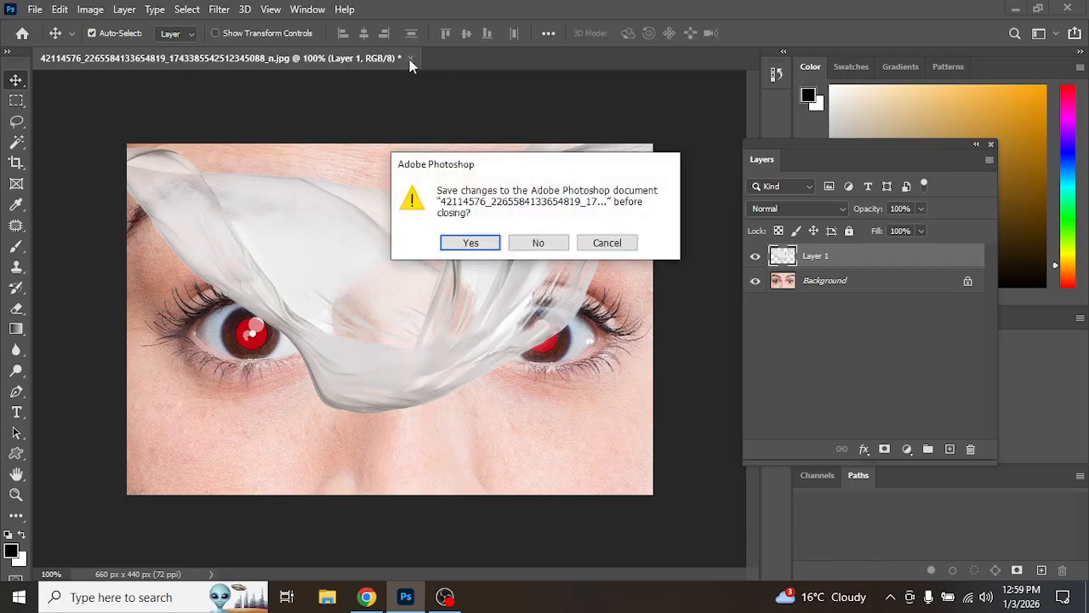
pyautogui.click(538, 242)
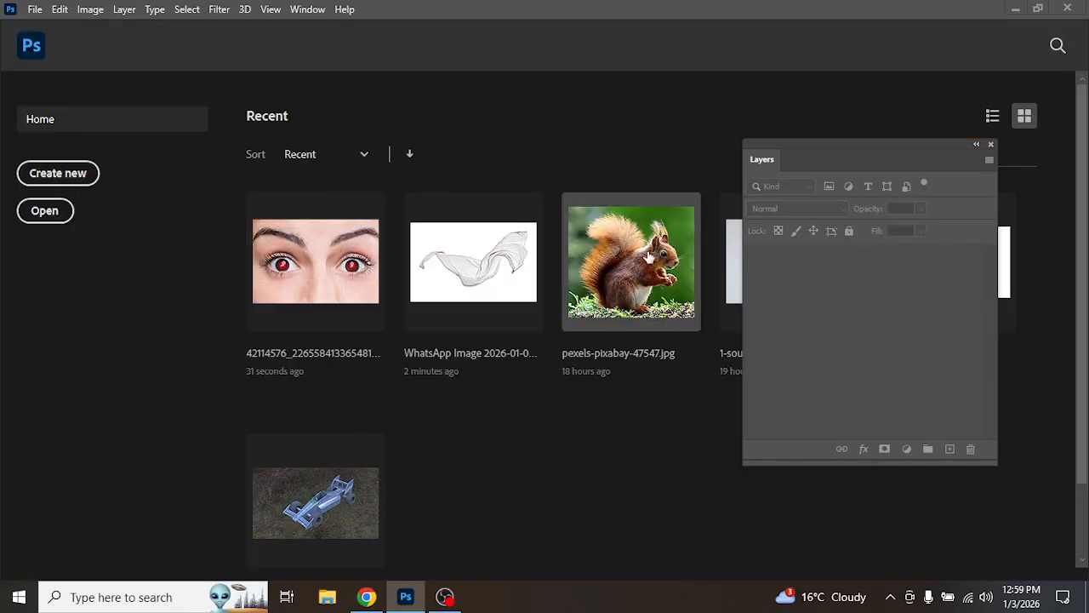
# Step: Open the recent squirrel photo pexels-pixabay-47547.jpg and unlock its Background layer
pyautogui.click(648, 257)
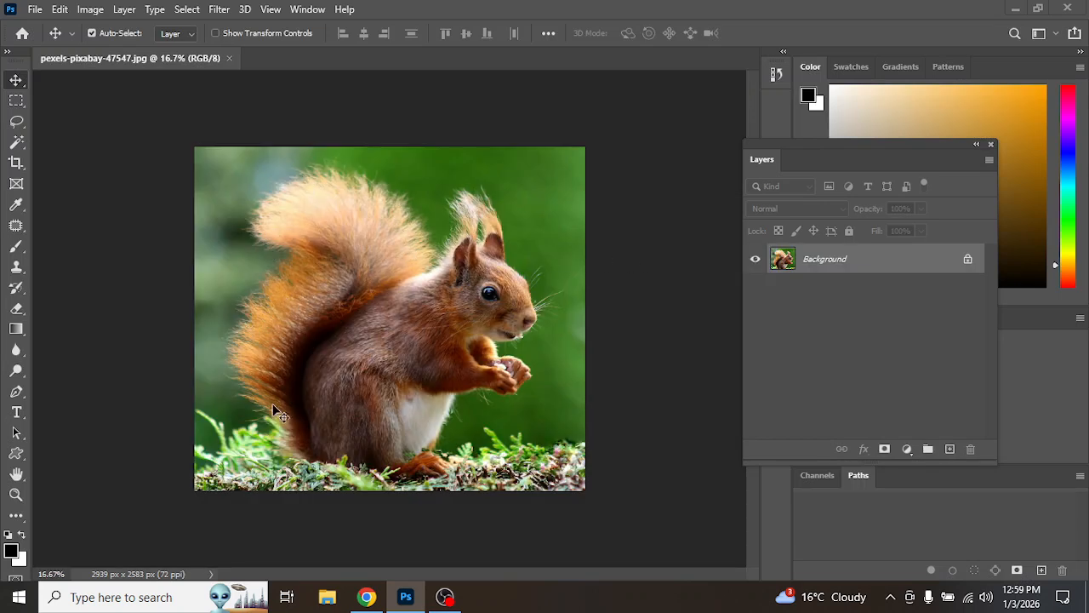
pyautogui.click(967, 261)
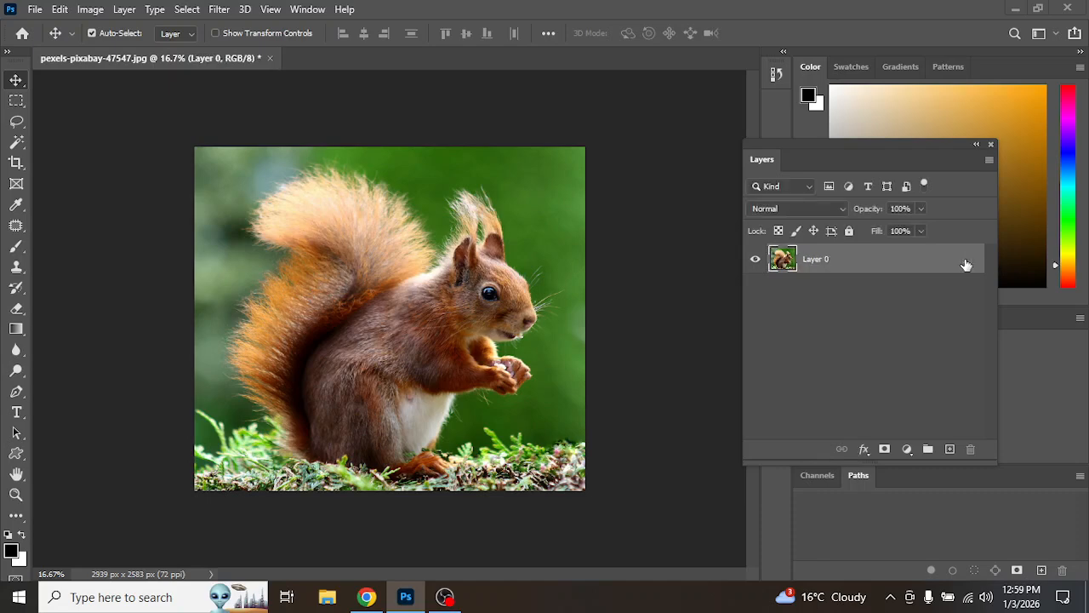
# Step: Draw a rough freehand Lasso selection around the squirrel, staying outside its fur
pyautogui.click(16, 122)
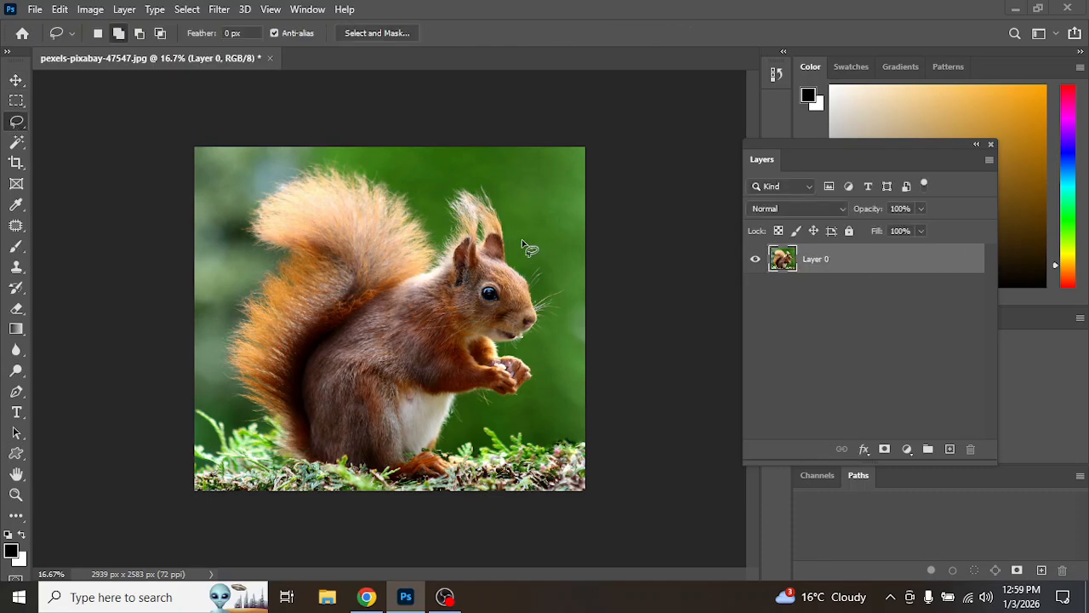
pyautogui.moveTo(474, 177)
pyautogui.mouseDown()
pyautogui.moveTo(434, 185)
pyautogui.moveTo(351, 158)
pyautogui.mouseUp()
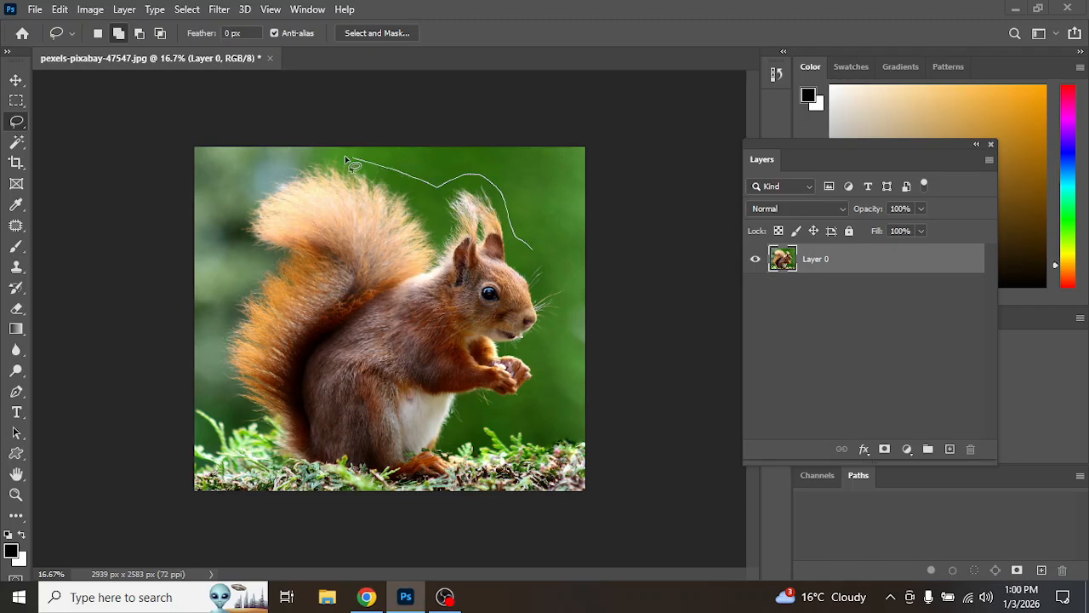
pyautogui.moveTo(238, 206); pyautogui.dragTo(252, 255)
pyautogui.moveTo(236, 295); pyautogui.dragTo(215, 348)
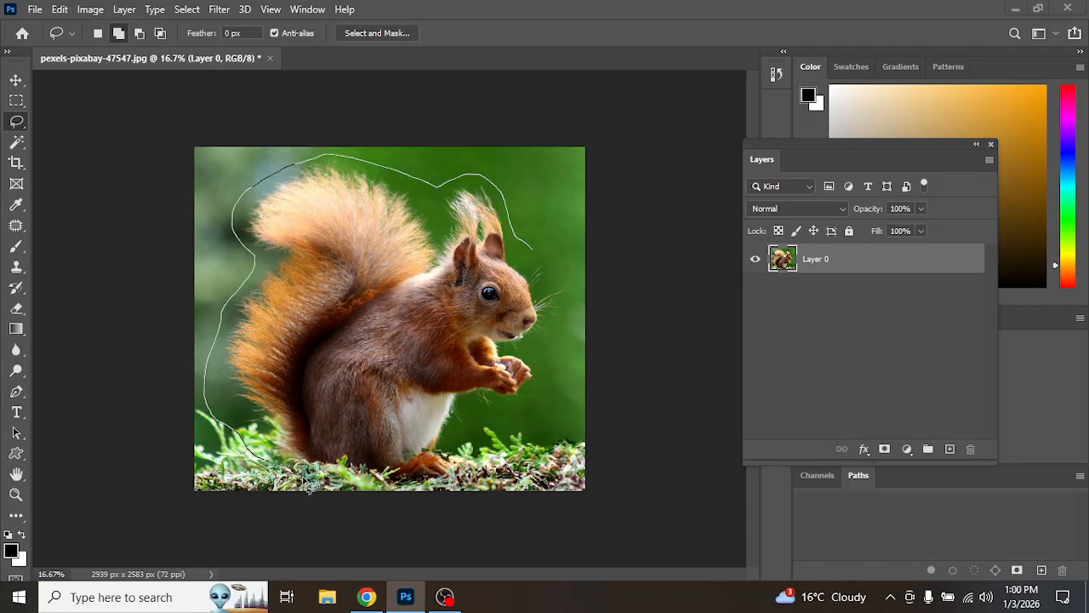
pyautogui.moveTo(390, 485)
pyautogui.mouseDown()
pyautogui.moveTo(459, 480)
pyautogui.moveTo(461, 418)
pyautogui.moveTo(537, 401)
pyautogui.mouseUp()
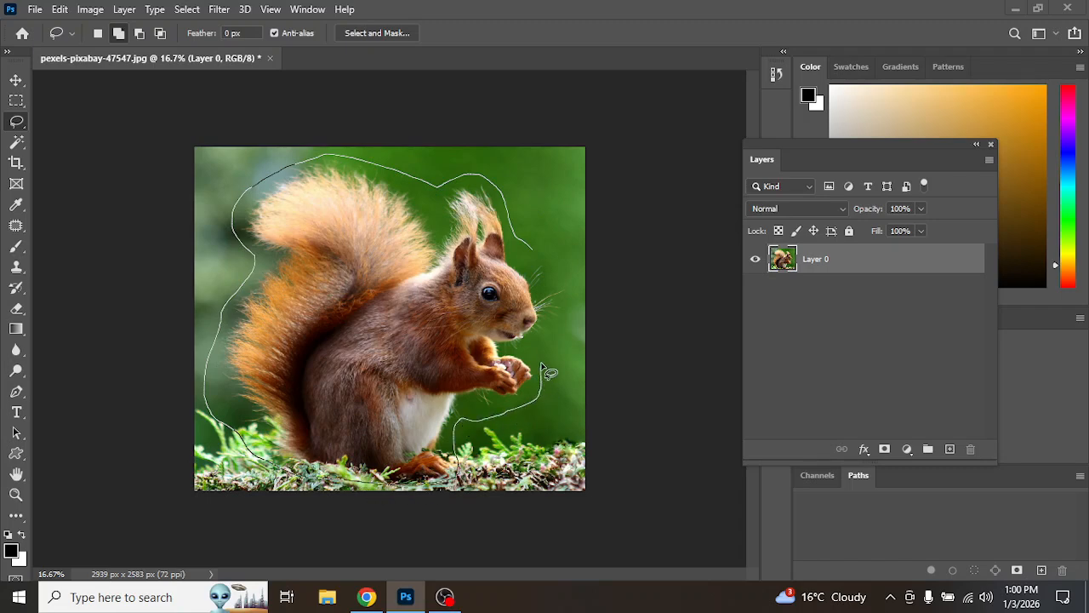
pyautogui.moveTo(530, 248); pyautogui.dragTo(528, 247)
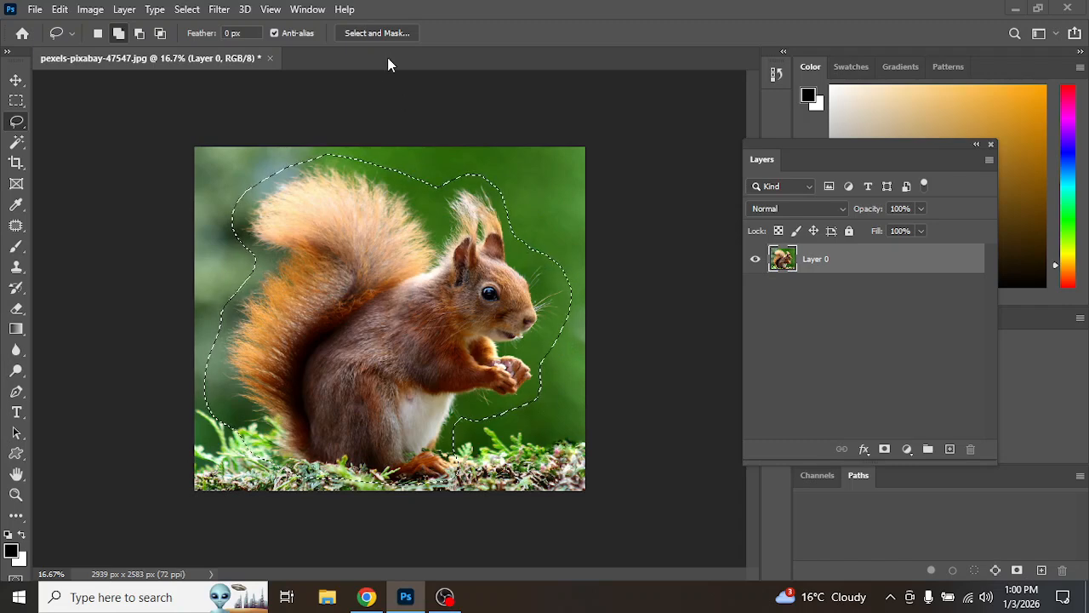
# Step: Open Select and Mask and set the Refine Edge brush size to 275 px
pyautogui.click(396, 36)
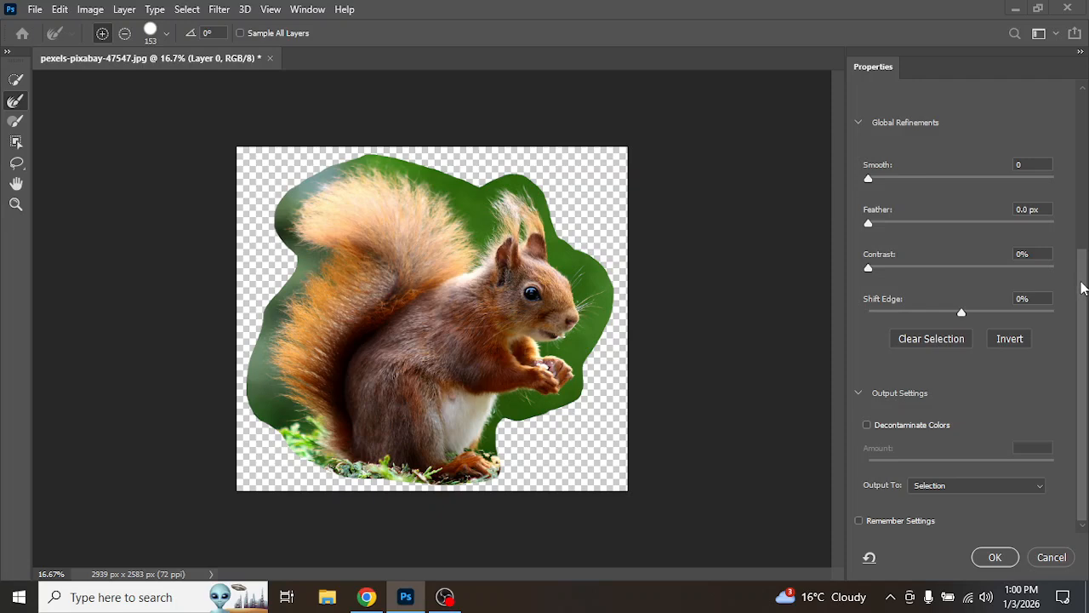
pyautogui.moveTo(1083, 288); pyautogui.dragTo(1083, 92)
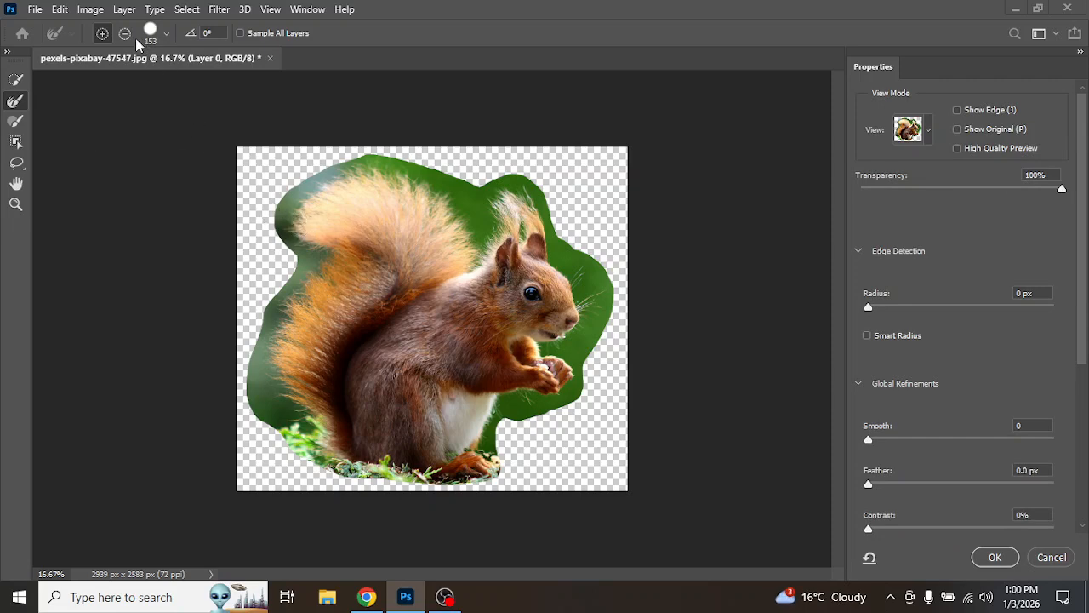
pyautogui.click(166, 34)
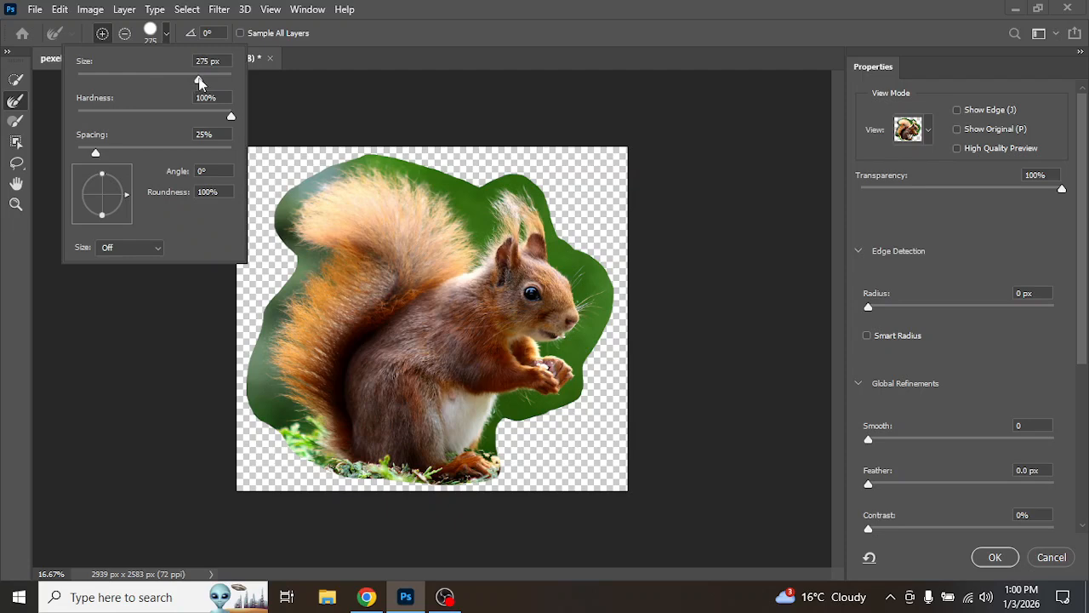
pyautogui.press('Return')
# Step: Paint with the Refine Edge brush along the squirrel's tail, back, ears and chest edges to remove the green background
pyautogui.moveTo(335, 206)
pyautogui.mouseDown()
pyautogui.moveTo(287, 219)
pyautogui.moveTo(309, 179)
pyautogui.moveTo(351, 166)
pyautogui.moveTo(419, 174)
pyautogui.mouseUp()
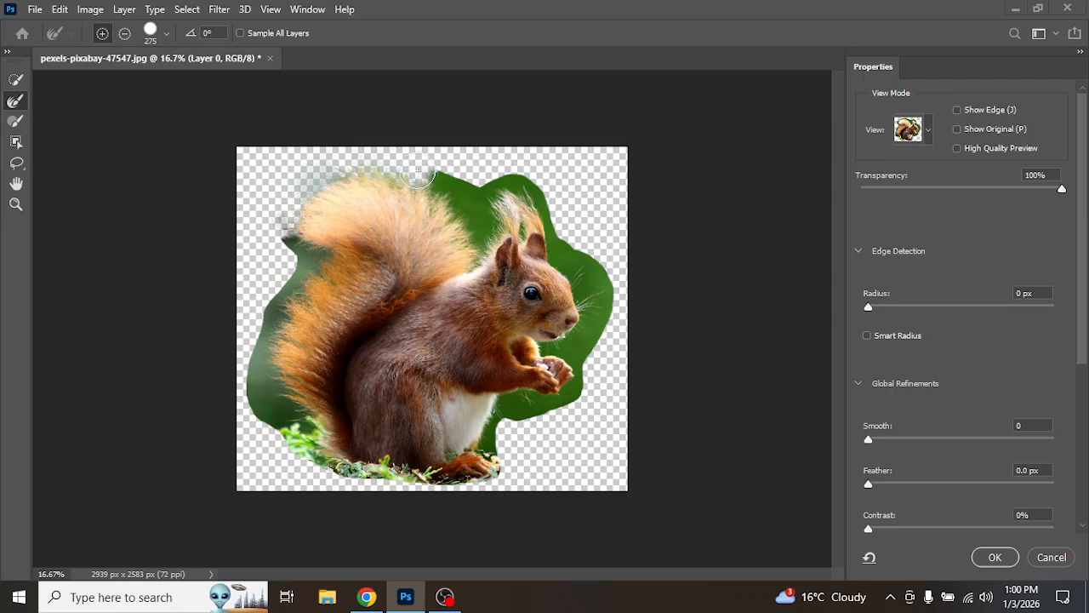
pyautogui.moveTo(347, 168)
pyautogui.mouseDown()
pyautogui.moveTo(300, 181)
pyautogui.moveTo(285, 220)
pyautogui.moveTo(302, 253)
pyautogui.moveTo(272, 315)
pyautogui.moveTo(263, 385)
pyautogui.moveTo(271, 412)
pyautogui.moveTo(303, 430)
pyautogui.moveTo(252, 402)
pyautogui.moveTo(294, 412)
pyautogui.moveTo(276, 407)
pyautogui.mouseUp()
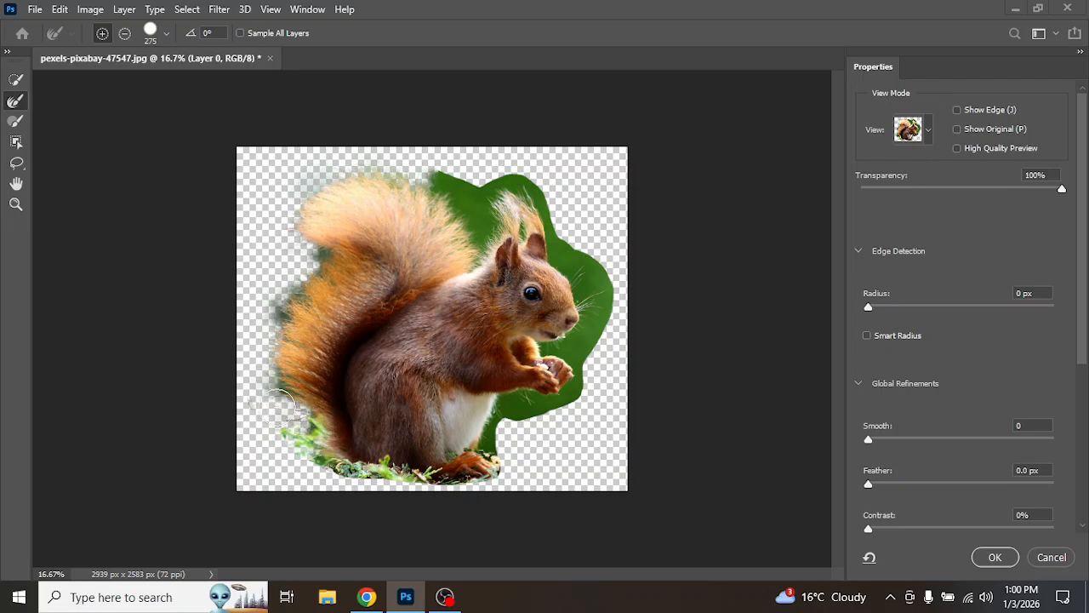
pyautogui.moveTo(298, 316)
pyautogui.mouseDown()
pyautogui.moveTo(285, 314)
pyautogui.moveTo(309, 284)
pyautogui.moveTo(306, 263)
pyautogui.mouseUp()
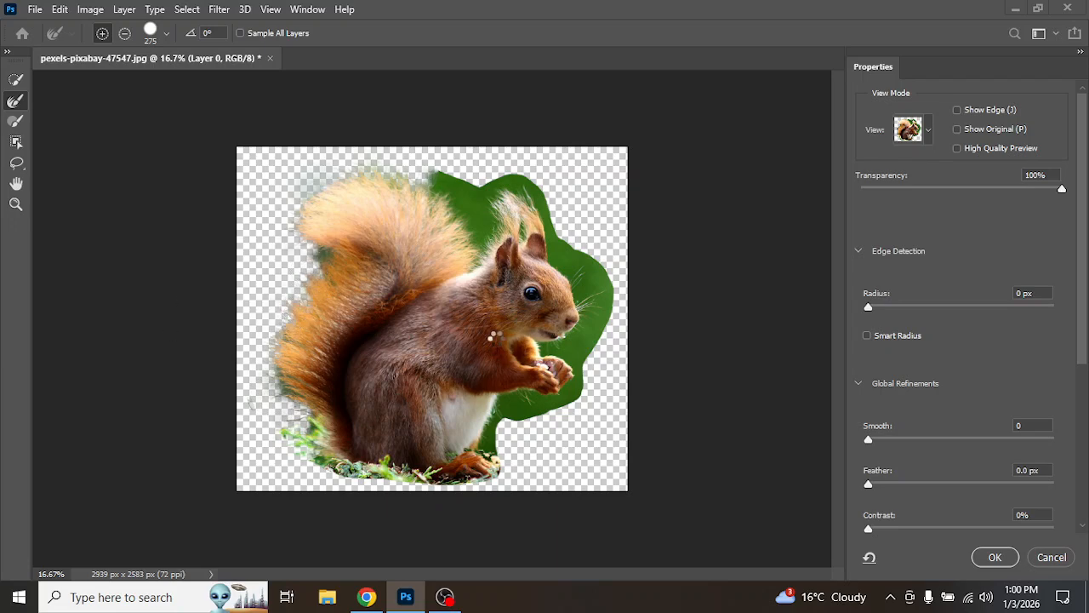
pyautogui.moveTo(445, 183)
pyautogui.mouseDown()
pyautogui.moveTo(481, 226)
pyautogui.moveTo(485, 254)
pyautogui.moveTo(485, 189)
pyautogui.moveTo(528, 182)
pyautogui.moveTo(575, 268)
pyautogui.moveTo(588, 331)
pyautogui.moveTo(567, 385)
pyautogui.moveTo(502, 423)
pyautogui.moveTo(484, 462)
pyautogui.mouseUp()
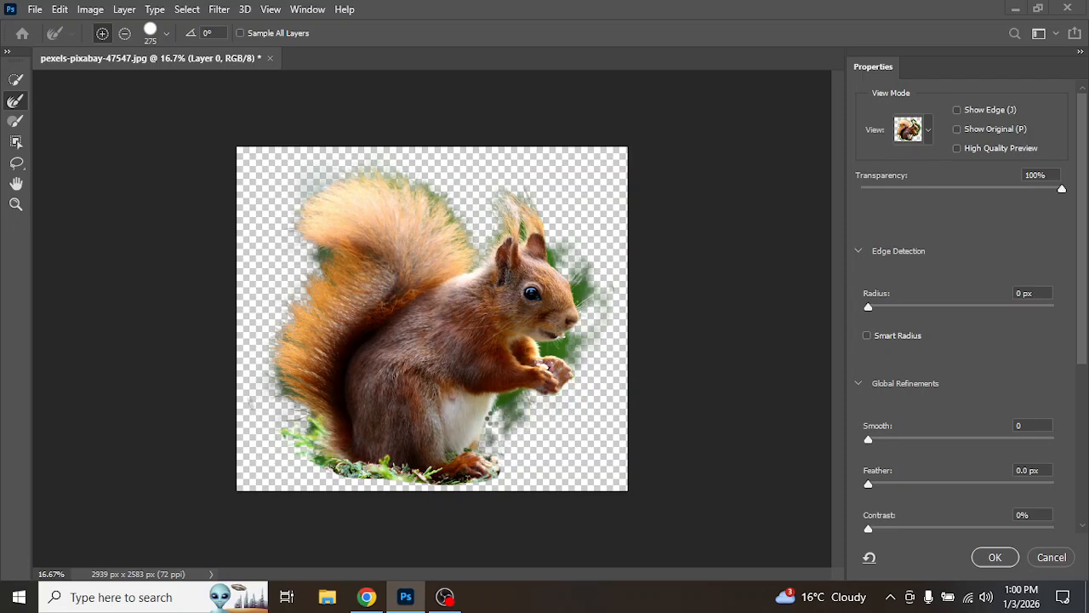
pyautogui.moveTo(494, 417)
pyautogui.mouseDown()
pyautogui.moveTo(553, 372)
pyautogui.moveTo(587, 309)
pyautogui.moveTo(588, 263)
pyautogui.moveTo(560, 247)
pyautogui.moveTo(591, 268)
pyautogui.moveTo(592, 309)
pyautogui.moveTo(563, 271)
pyautogui.mouseUp()
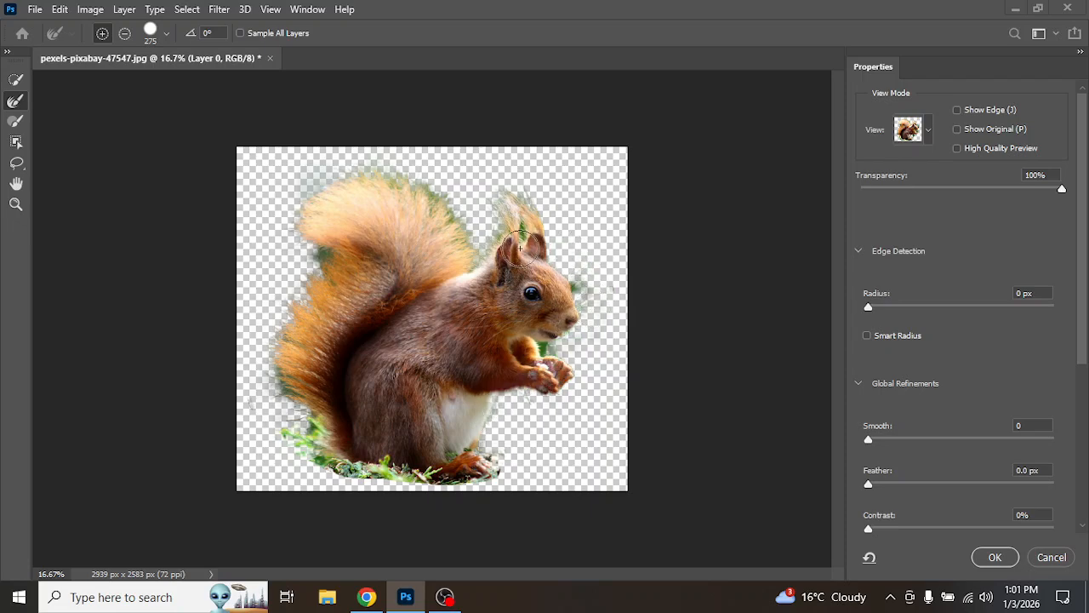
pyautogui.moveTo(545, 354)
pyautogui.mouseDown()
pyautogui.moveTo(543, 343)
pyautogui.moveTo(568, 337)
pyautogui.mouseUp()
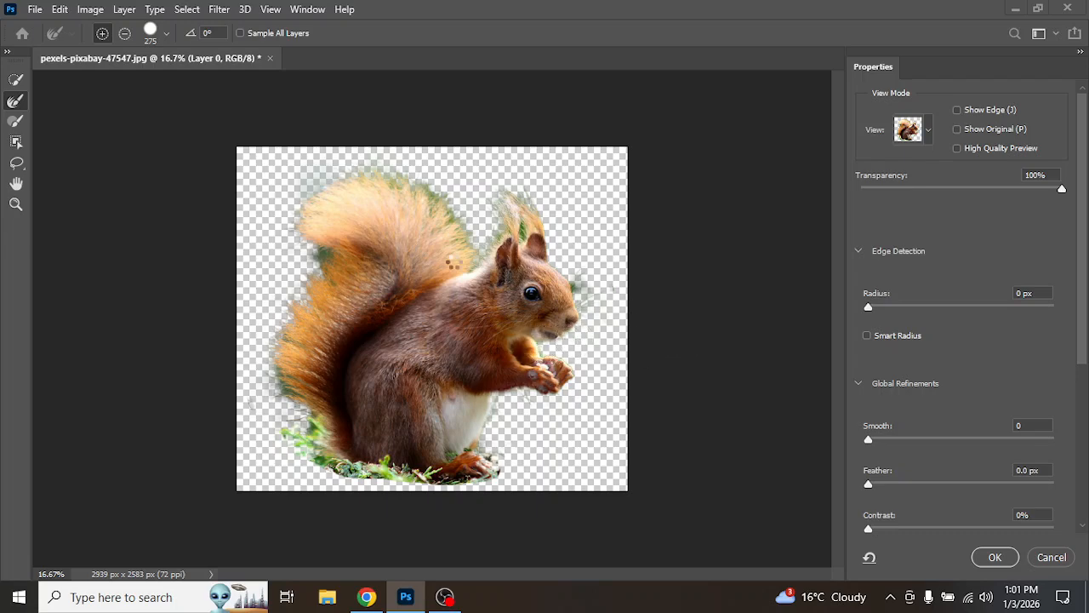
pyautogui.moveTo(326, 253); pyautogui.dragTo(328, 255)
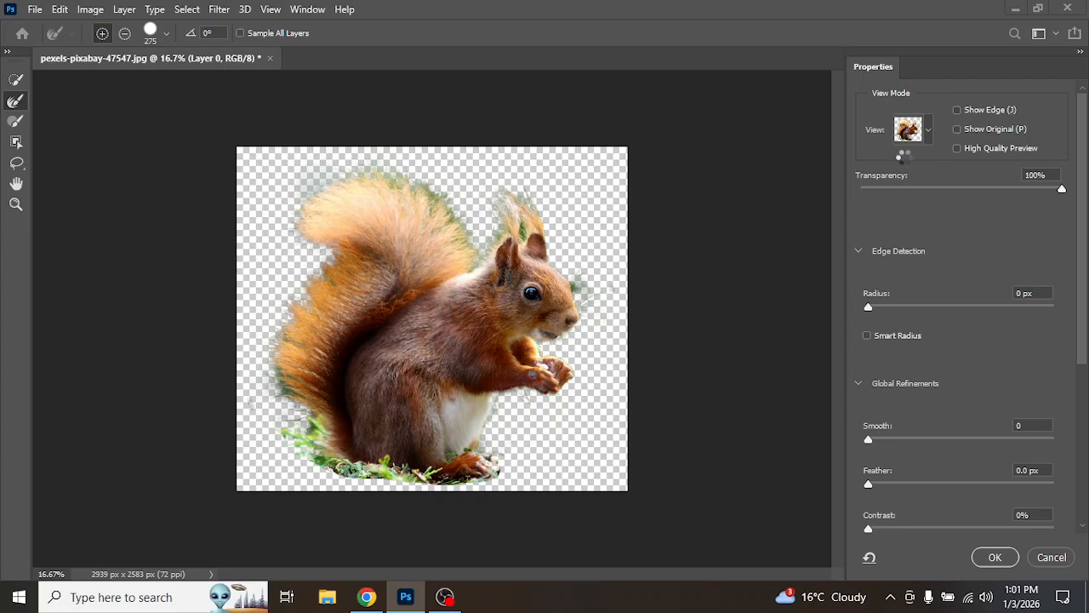
# Step: Preview the mask in Black & White view, then switch the view back to Onion Skin
pyautogui.click(928, 130)
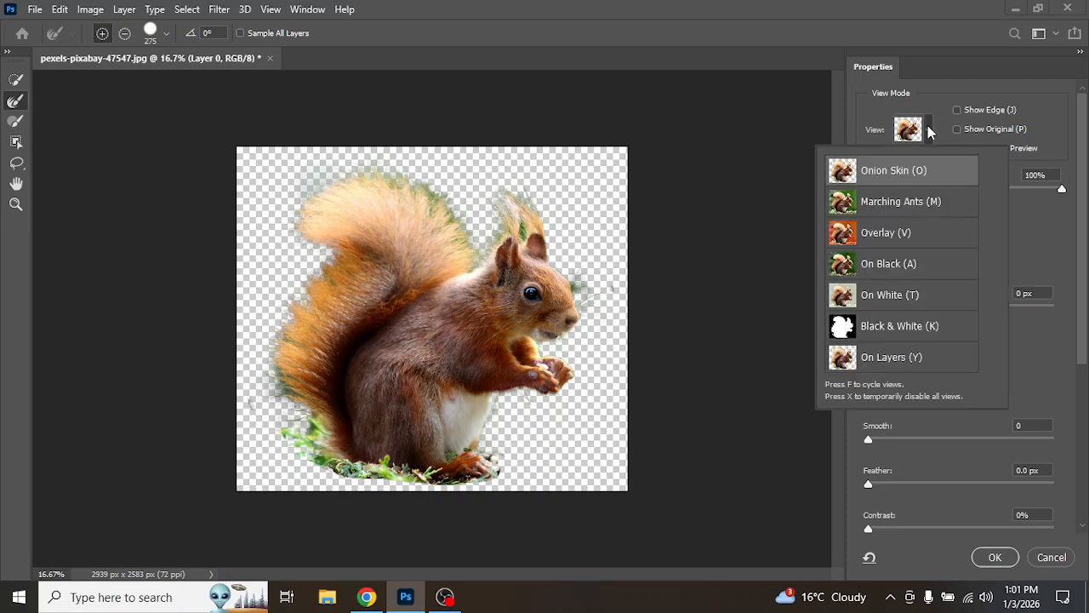
pyautogui.click(899, 327)
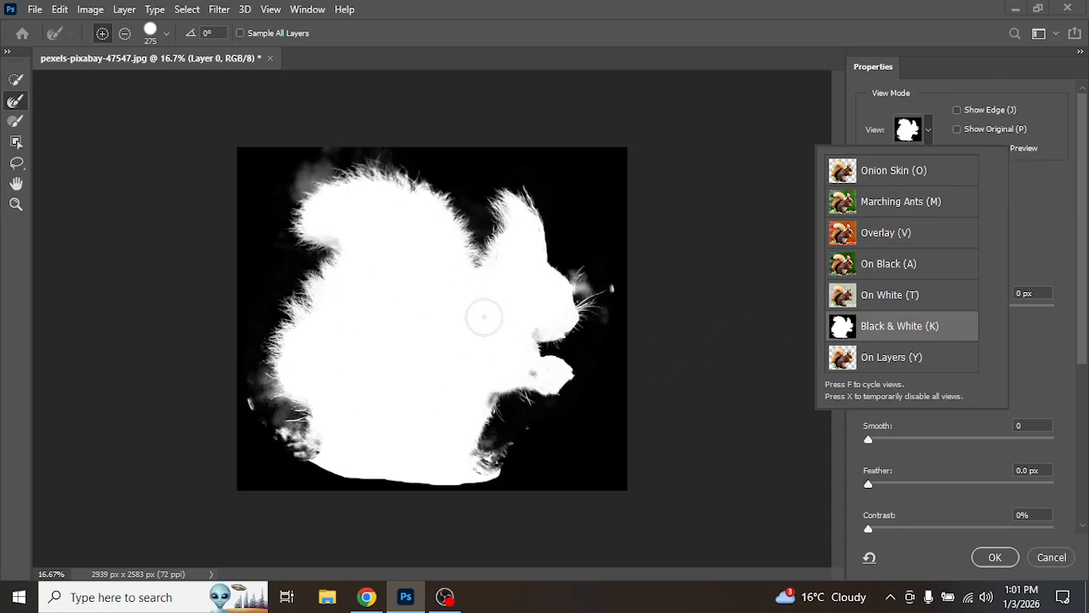
pyautogui.click(919, 173)
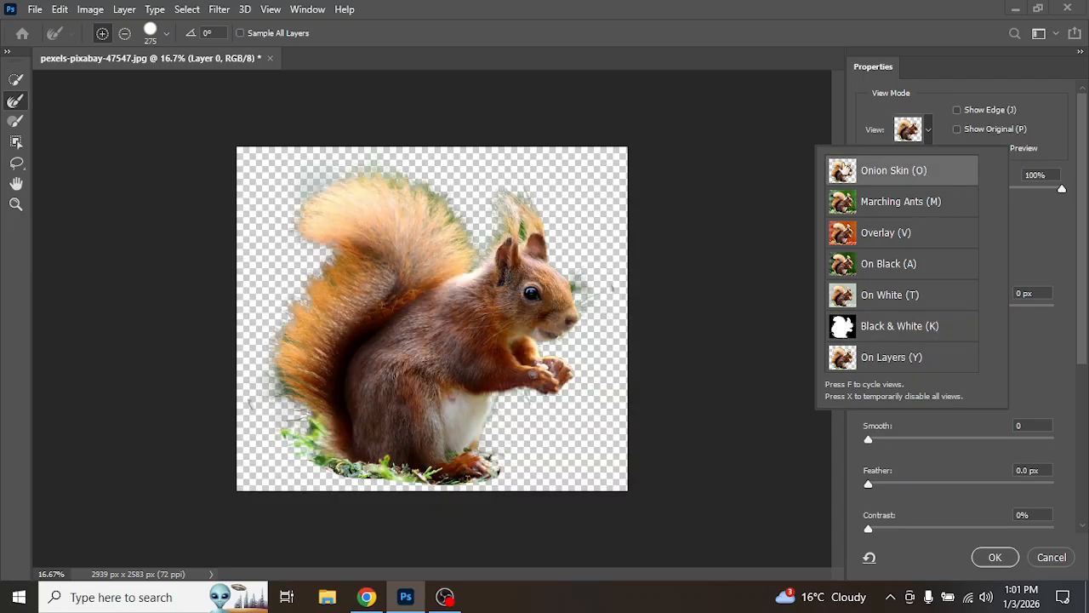
# Step: Refine the ear, whisker and lower tail edges further with more Refine Edge brush strokes
pyautogui.moveTo(464, 244)
pyautogui.mouseDown()
pyautogui.moveTo(422, 185)
pyautogui.moveTo(347, 170)
pyautogui.moveTo(306, 179)
pyautogui.moveTo(281, 242)
pyautogui.mouseUp()
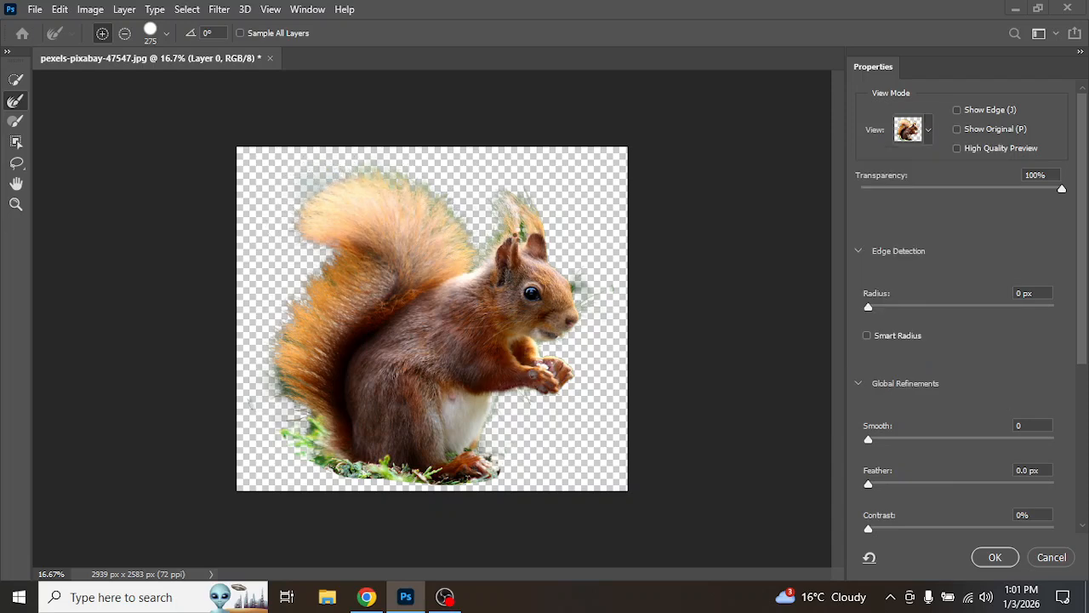
pyautogui.moveTo(523, 232)
pyautogui.mouseDown()
pyautogui.moveTo(522, 198)
pyautogui.moveTo(558, 244)
pyautogui.moveTo(578, 300)
pyautogui.moveTo(548, 310)
pyautogui.mouseUp()
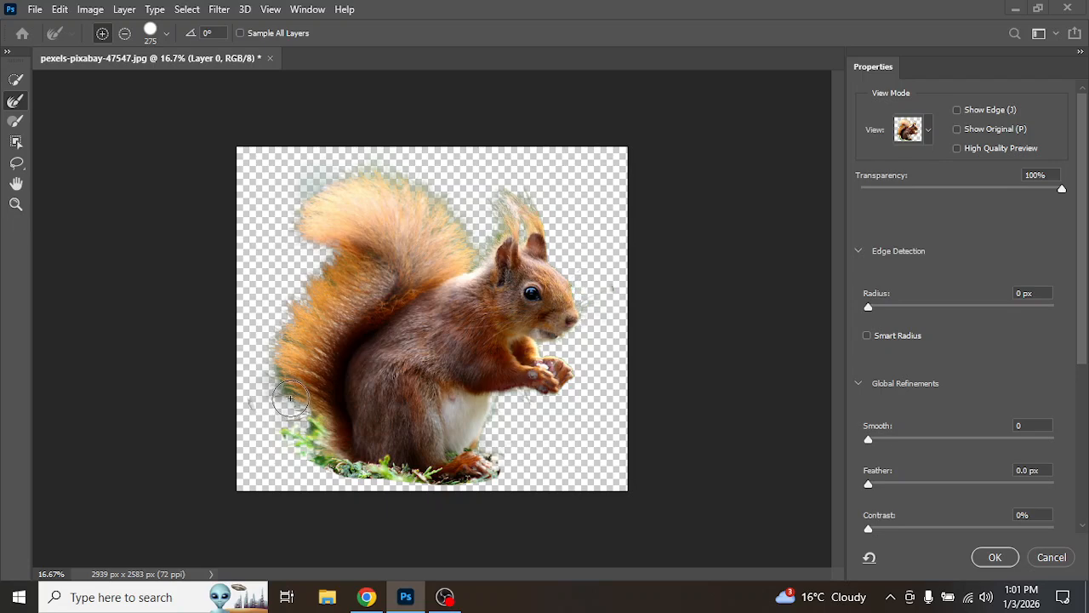
pyautogui.moveTo(291, 399); pyautogui.dragTo(278, 312)
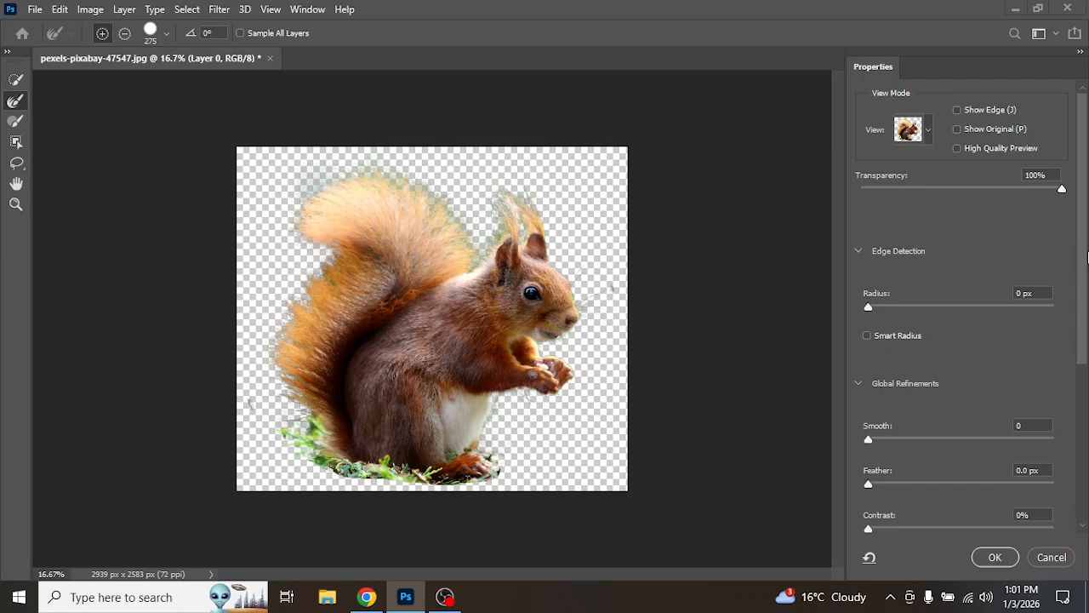
# Step: Set the output to New Layer with Layer Mask and apply the refinement
pyautogui.moveTo(1082, 236); pyautogui.dragTo(1081, 410)
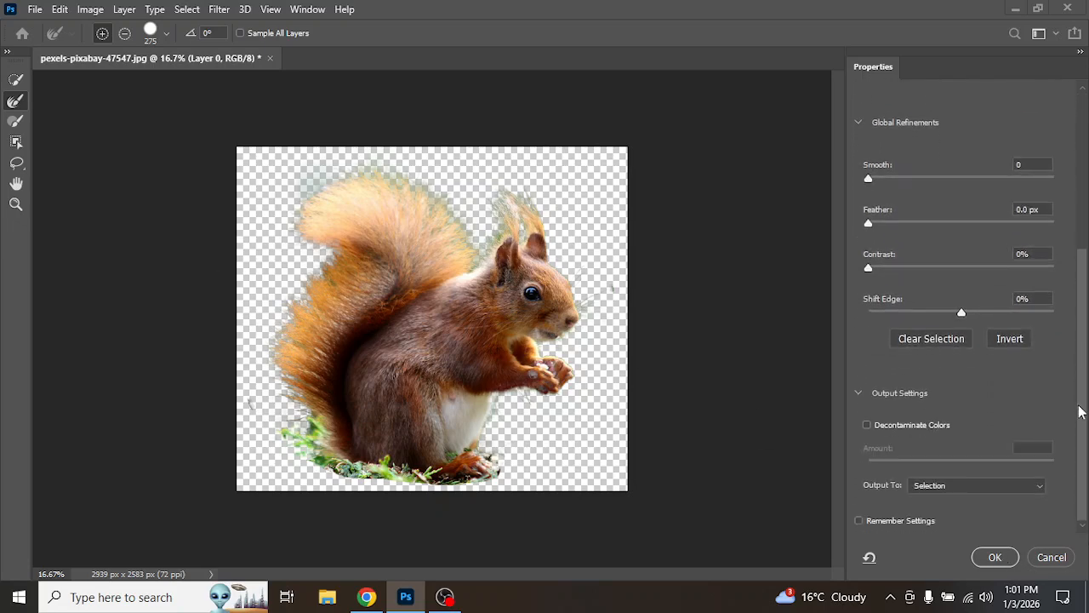
pyautogui.click(975, 484)
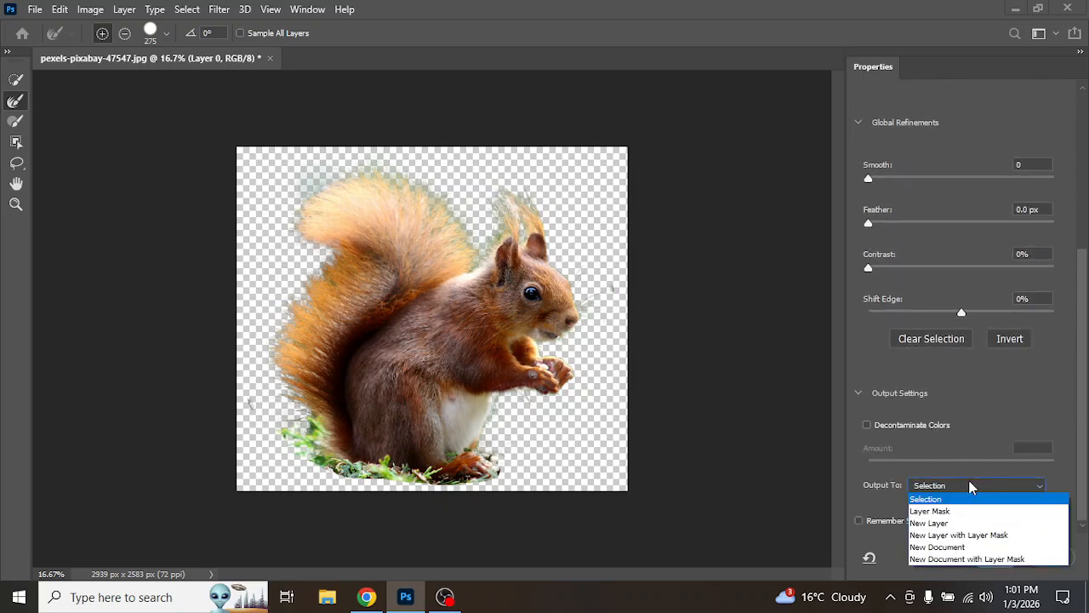
pyautogui.click(959, 534)
pyautogui.click(991, 557)
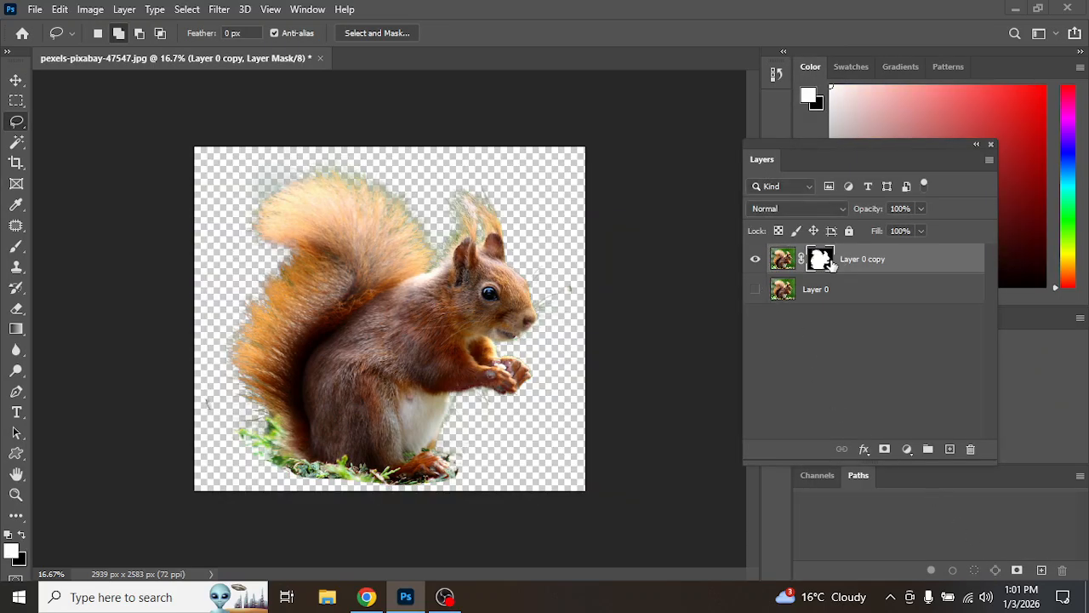
# Step: Inspect the layer mask on its own, then zoom in to examine the tail fur edges
pyautogui.keyDown('alt'); pyautogui.click(820, 263); pyautogui.keyUp('alt')
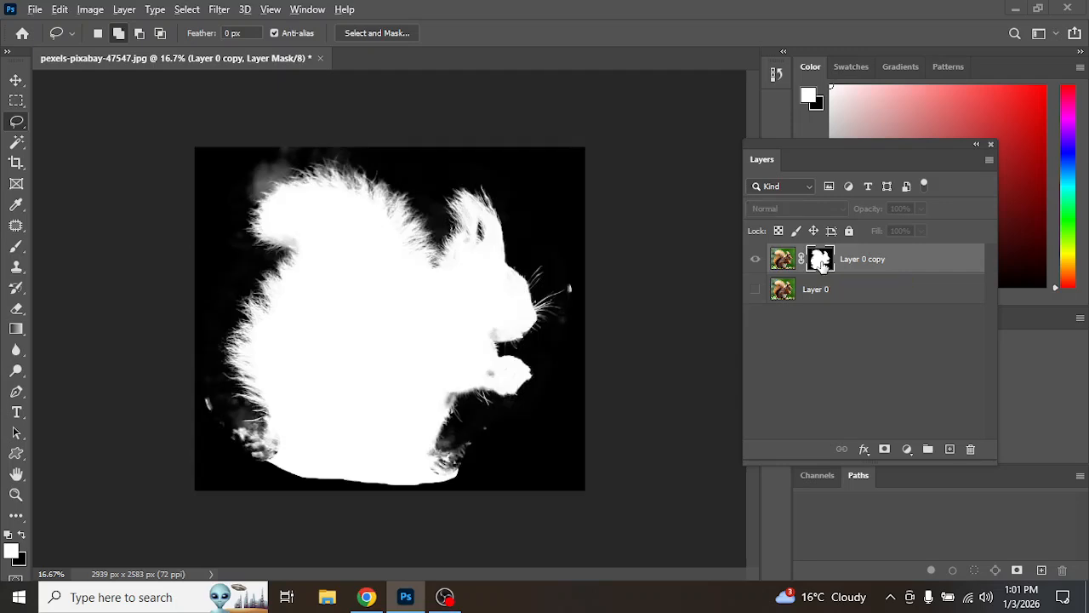
pyautogui.keyDown('alt'); pyautogui.click(820, 263); pyautogui.keyUp('alt')
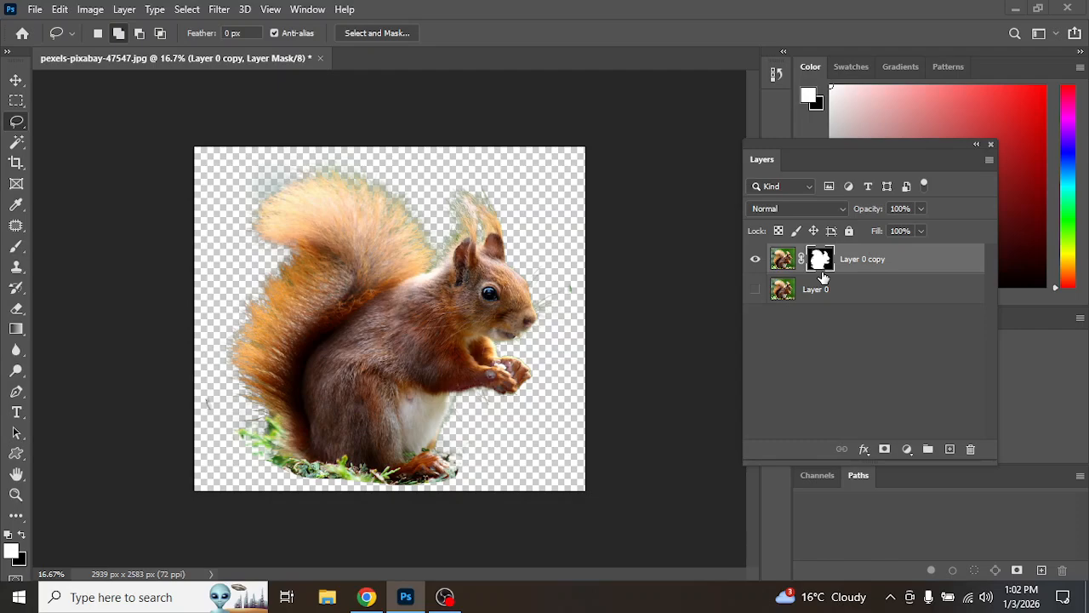
pyautogui.press('z')
pyautogui.click(365, 223)
pyautogui.click(365, 223)
pyautogui.click(366, 223)
pyautogui.press('l')
pyautogui.moveTo(379, 216); pyautogui.dragTo(429, 274)
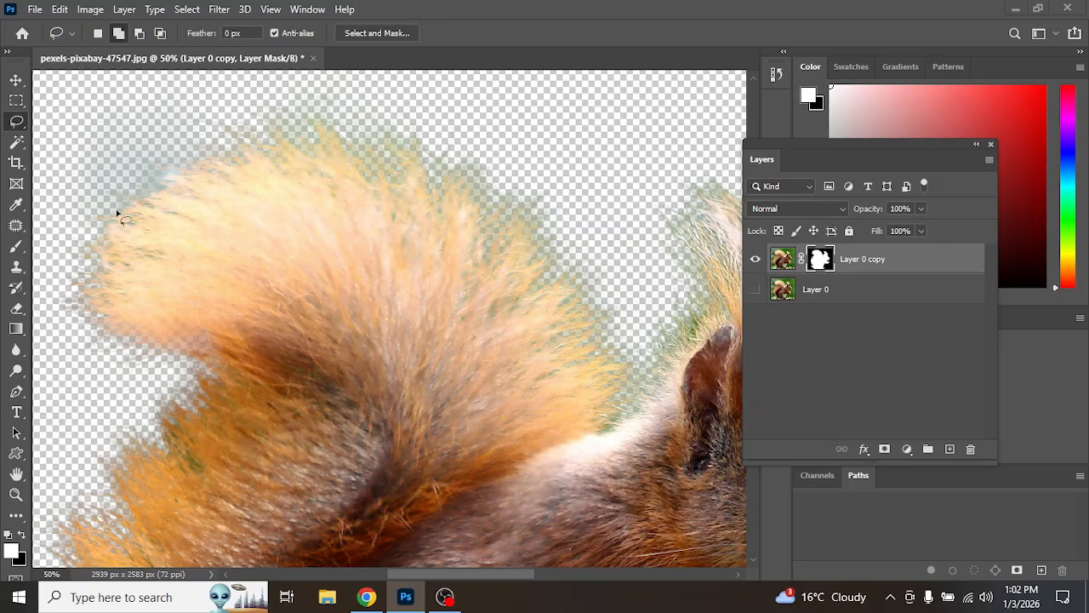
pyautogui.moveTo(293, 322); pyautogui.dragTo(384, 117)
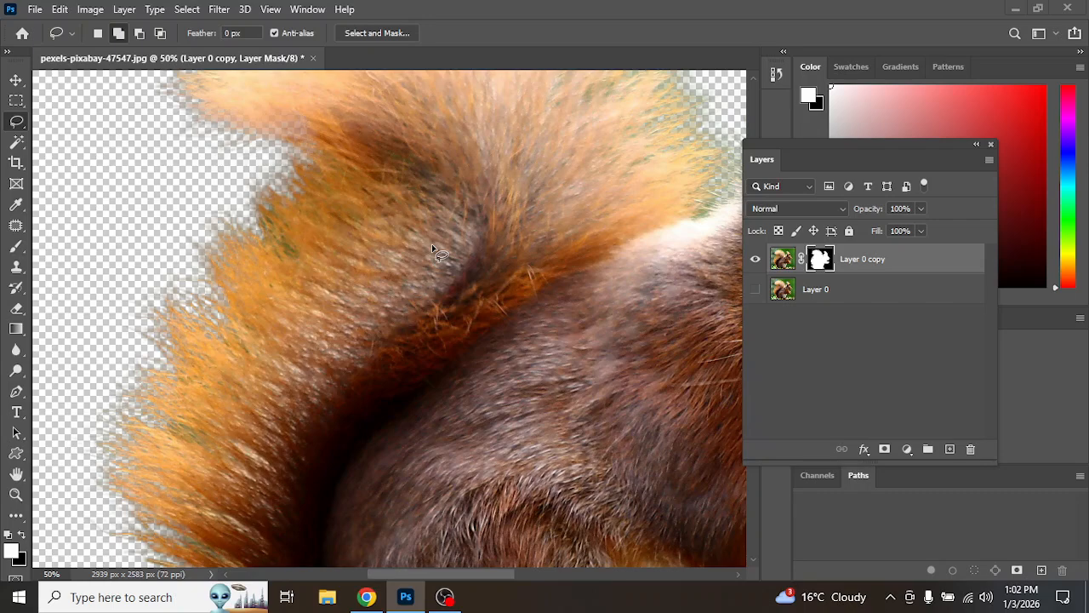
# Step: Close the squirrel document without saving and open the recent photo 1-source-image-open-in-PS.jpg
pyautogui.click(315, 58)
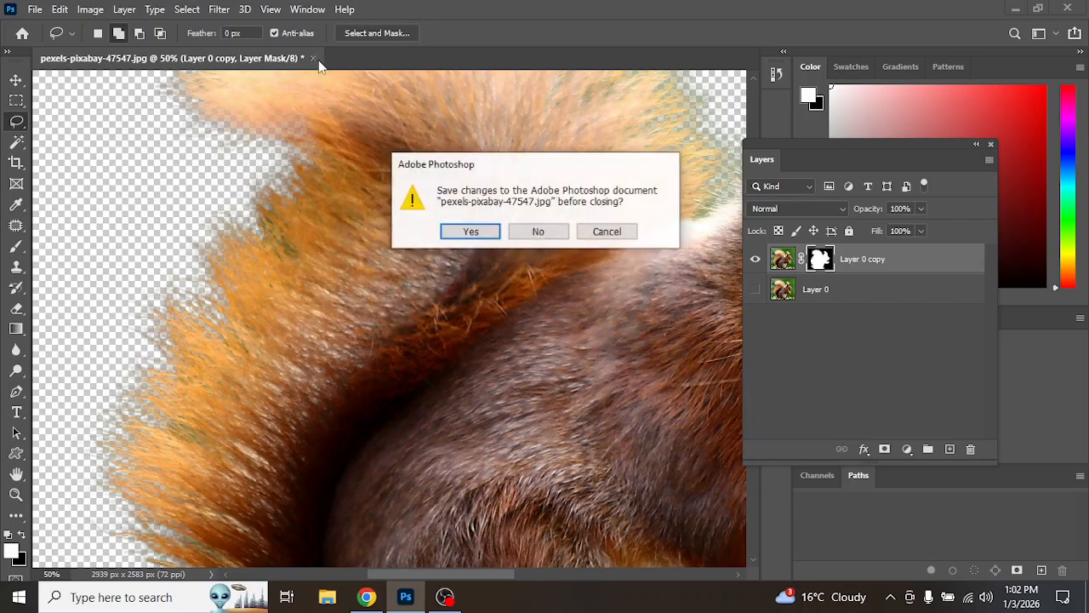
pyautogui.click(529, 236)
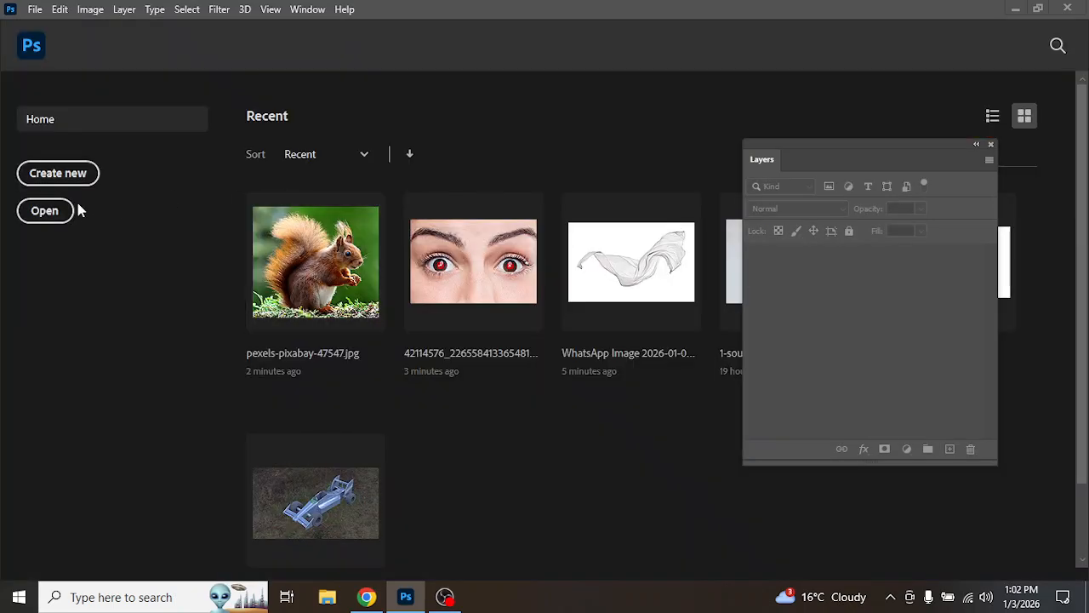
pyautogui.moveTo(856, 156); pyautogui.dragTo(892, 280)
pyautogui.click(746, 261)
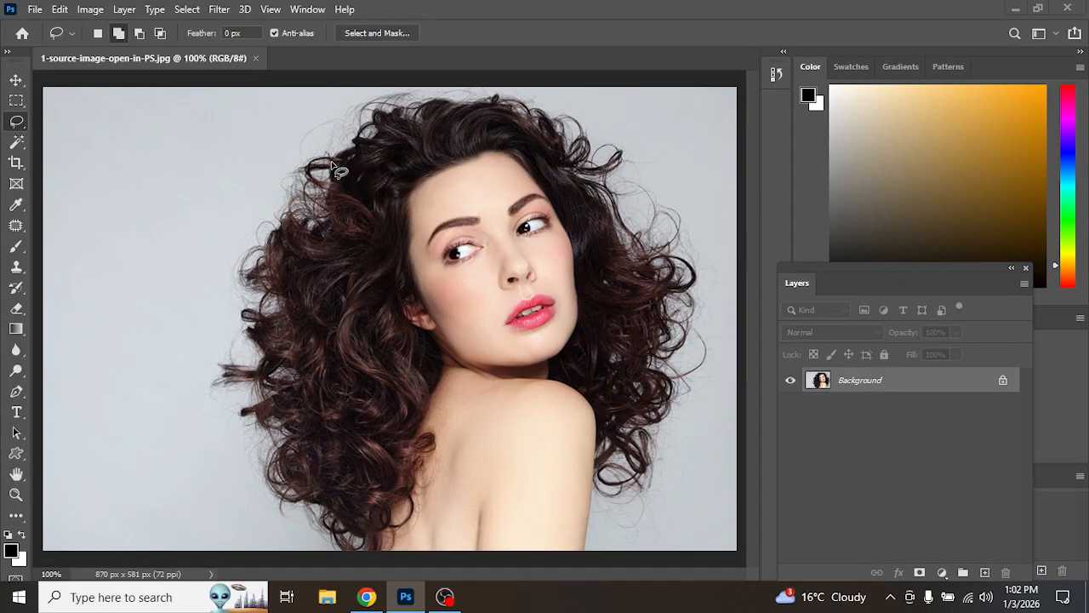
# Step: Zoom in to examine the curly hair edges against the grey background, then zoom back out
pyautogui.hotkey('ctrl', 'space')
pyautogui.keyDown('ctrl'); pyautogui.click(324, 145); pyautogui.keyUp('ctrl')
pyautogui.keyDown('ctrl'); pyautogui.click(325, 146); pyautogui.keyUp('ctrl')
pyautogui.keyDown('ctrl'); pyautogui.click(324, 145); pyautogui.keyUp('ctrl')
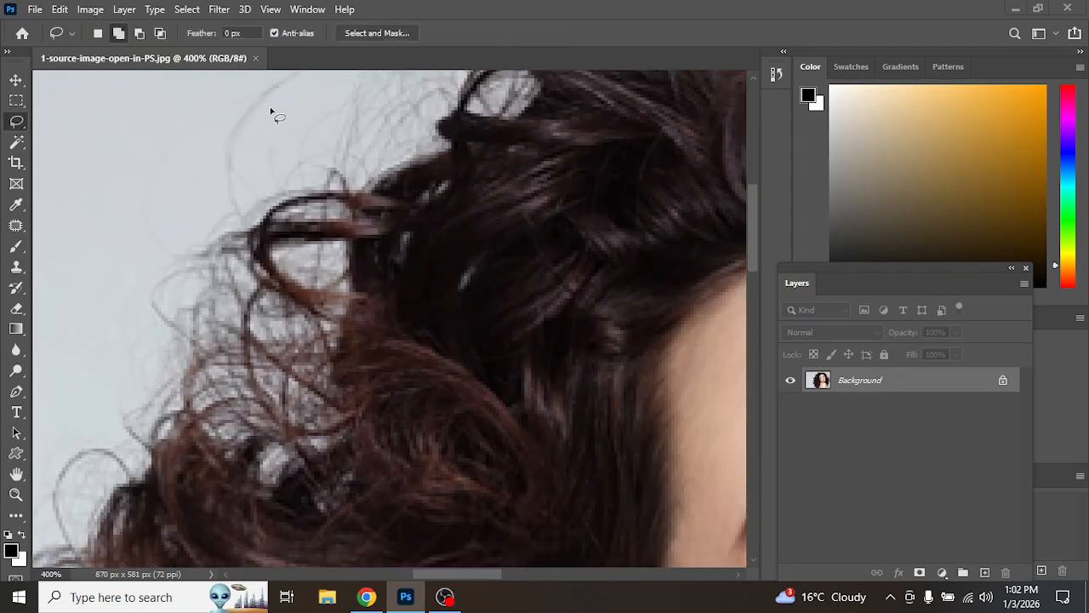
pyautogui.hotkey('alt', 'space')
pyautogui.keyDown('alt'); pyautogui.click(395, 240); pyautogui.keyUp('alt')
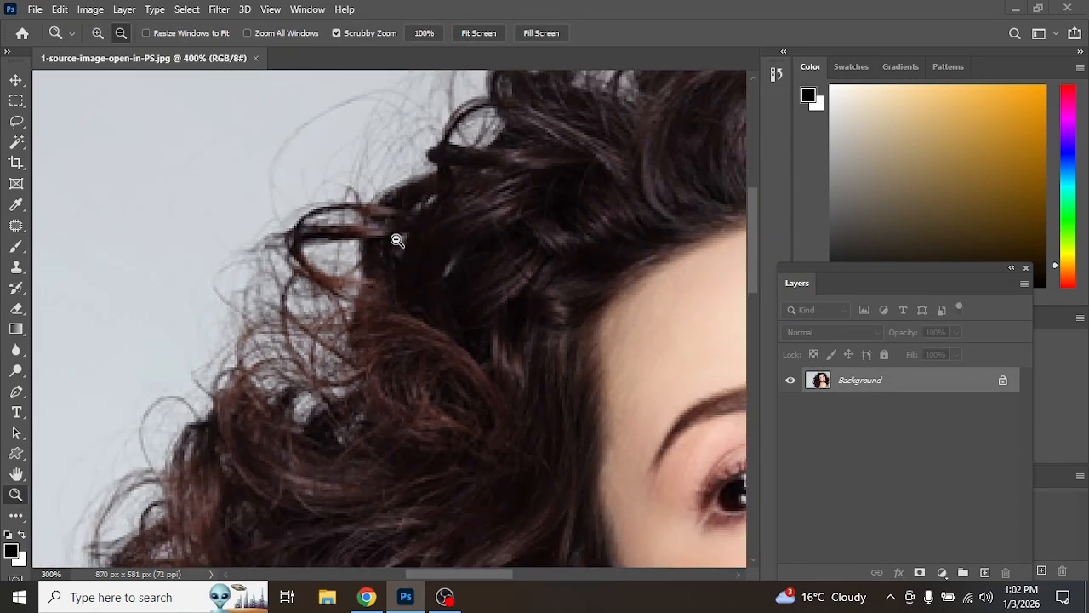
pyautogui.keyDown('alt'); pyautogui.click(395, 239); pyautogui.keyUp('alt')
pyautogui.keyDown('alt'); pyautogui.click(395, 239); pyautogui.keyUp('alt')
pyautogui.keyDown('alt'); pyautogui.click(395, 239); pyautogui.keyUp('alt')
pyautogui.keyDown('alt'); pyautogui.click(394, 239); pyautogui.keyUp('alt')
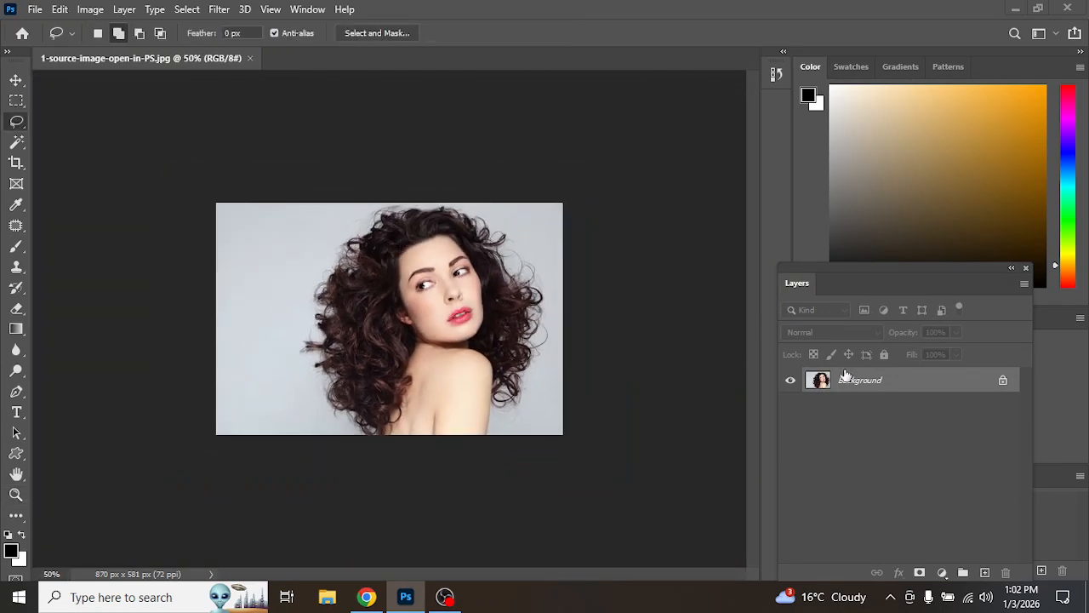
# Step: Unlock the Background layer of the woman photo
pyautogui.click(1003, 380)
pyautogui.hotkey('ctrl', 'space')
pyautogui.keyDown('ctrl'); pyautogui.click(458, 269); pyautogui.keyUp('ctrl')
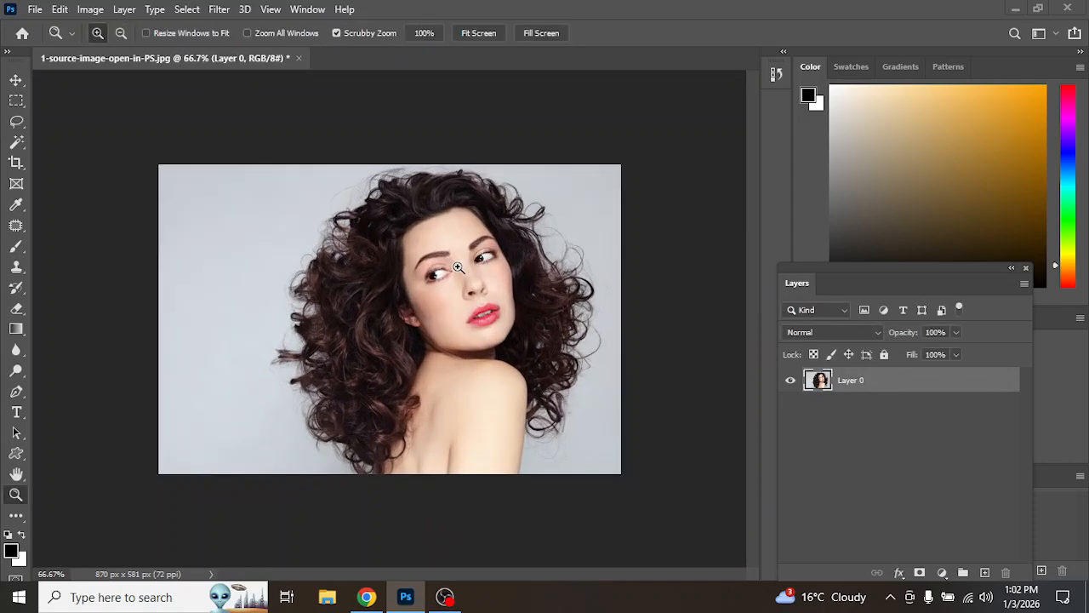
# Step: Draw a rough lasso selection around the woman and her hair, then open it in Select and Mask
pyautogui.keyDown('ctrl'); pyautogui.click(458, 268); pyautogui.keyUp('ctrl')
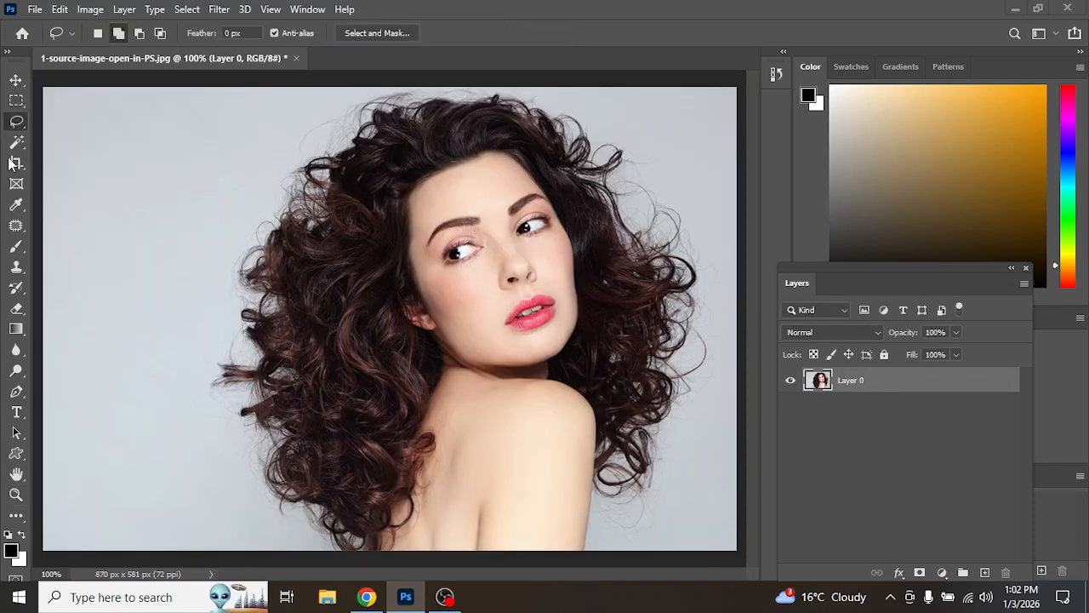
pyautogui.press('z')
pyautogui.keyDown('alt'); pyautogui.click(428, 363); pyautogui.keyUp('alt')
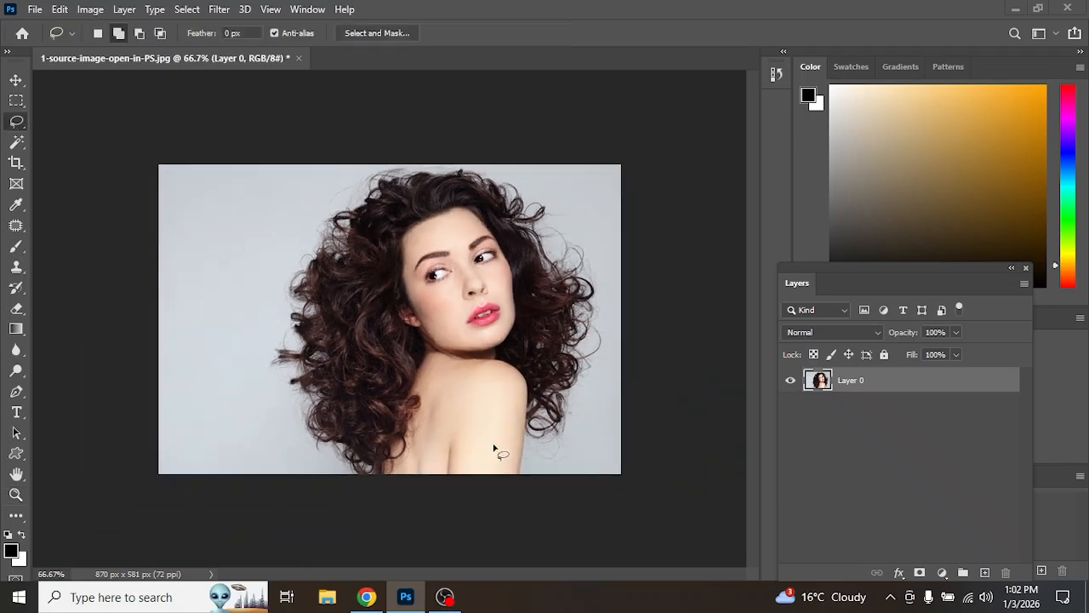
pyautogui.moveTo(527, 474)
pyautogui.mouseDown()
pyautogui.moveTo(594, 440)
pyautogui.moveTo(607, 408)
pyautogui.moveTo(622, 349)
pyautogui.moveTo(615, 266)
pyautogui.moveTo(595, 230)
pyautogui.moveTo(532, 175)
pyautogui.moveTo(478, 158)
pyautogui.moveTo(360, 149)
pyautogui.moveTo(303, 184)
pyautogui.moveTo(280, 214)
pyautogui.moveTo(256, 367)
pyautogui.moveTo(293, 436)
pyautogui.moveTo(342, 489)
pyautogui.moveTo(534, 497)
pyautogui.mouseUp()
pyautogui.click(379, 33)
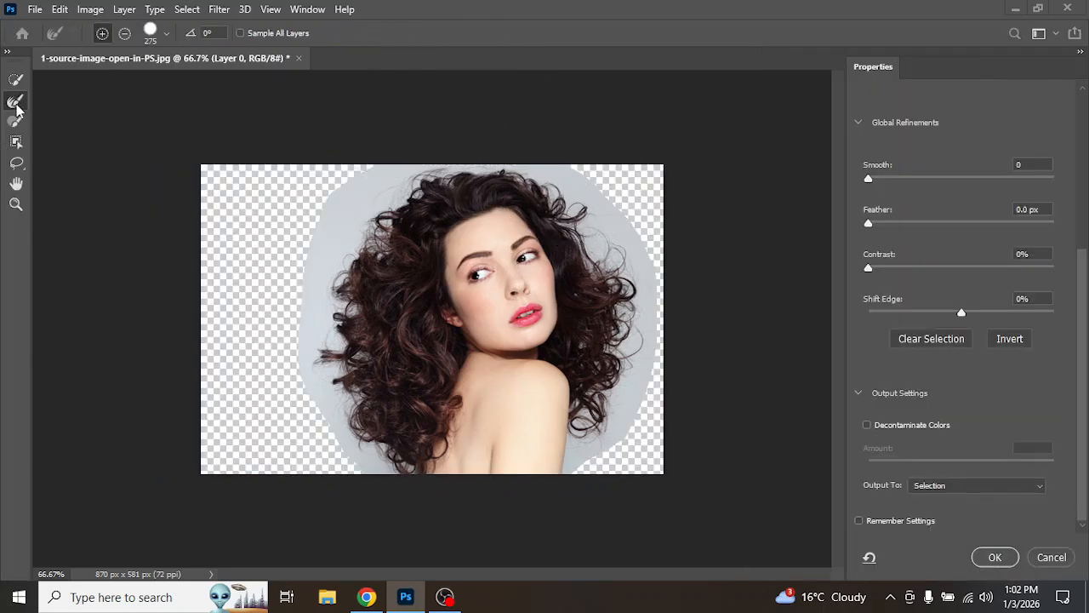
# Step: Paint with the Refine Edge Brush along the curly hair edges on both sides of the head
pyautogui.moveTo(450, 182)
pyautogui.mouseDown()
pyautogui.moveTo(414, 171)
pyautogui.moveTo(375, 192)
pyautogui.moveTo(318, 298)
pyautogui.moveTo(311, 391)
pyautogui.moveTo(352, 475)
pyautogui.moveTo(348, 506)
pyautogui.mouseUp()
pyautogui.moveTo(579, 462)
pyautogui.mouseDown()
pyautogui.moveTo(626, 399)
pyautogui.moveTo(640, 359)
pyautogui.moveTo(643, 253)
pyautogui.moveTo(616, 173)
pyautogui.moveTo(558, 85)
pyautogui.mouseUp()
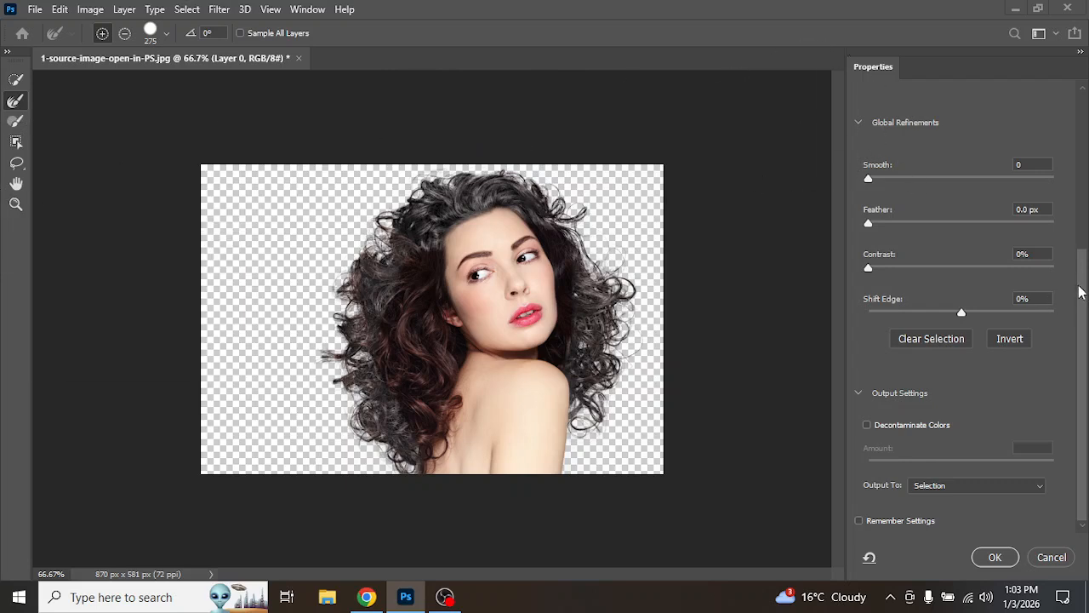
# Step: Change the Select and Mask preview view mode
pyautogui.scroll(5, 1079, 292)
pyautogui.click(930, 129)
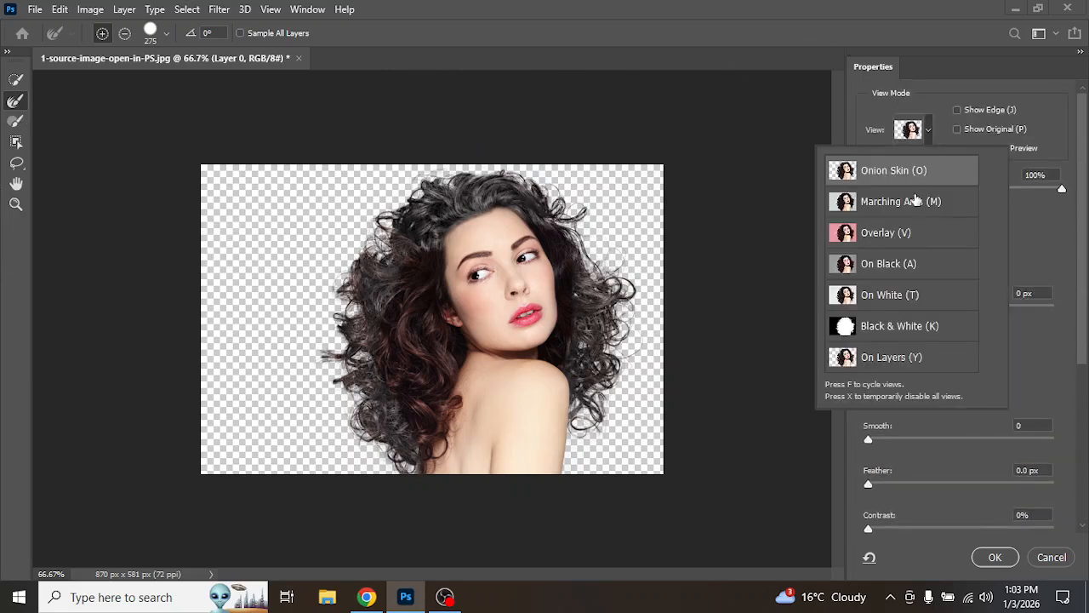
pyautogui.click(885, 331)
# Step: Set the Quick Selection Brush to size 60 and paint across the hair and face to add them
pyautogui.click(17, 80)
pyautogui.click(17, 80)
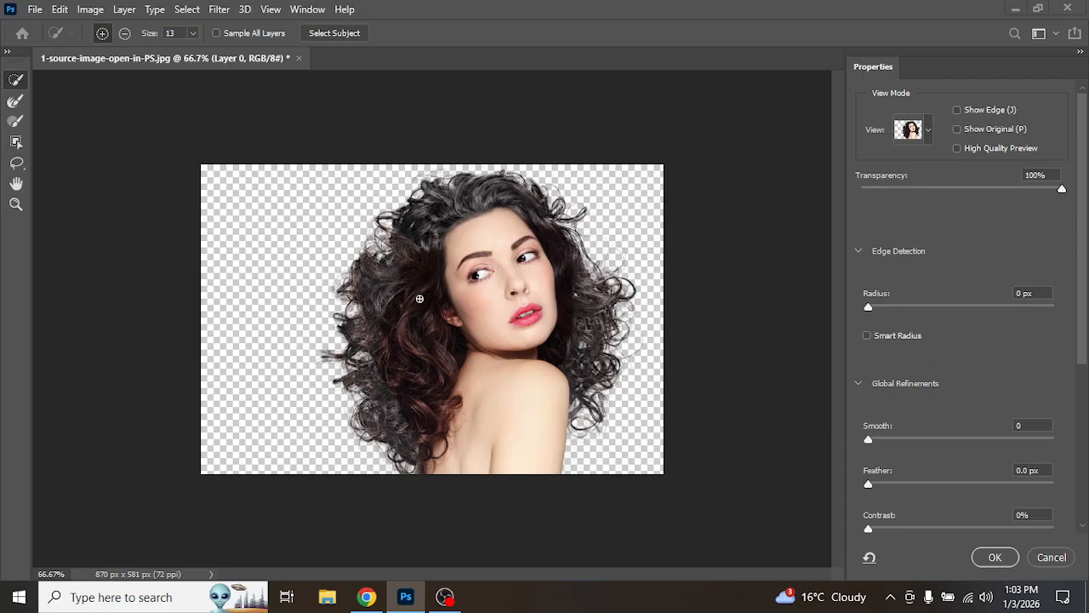
pyautogui.click(193, 32)
pyautogui.moveTo(195, 51); pyautogui.dragTo(227, 56)
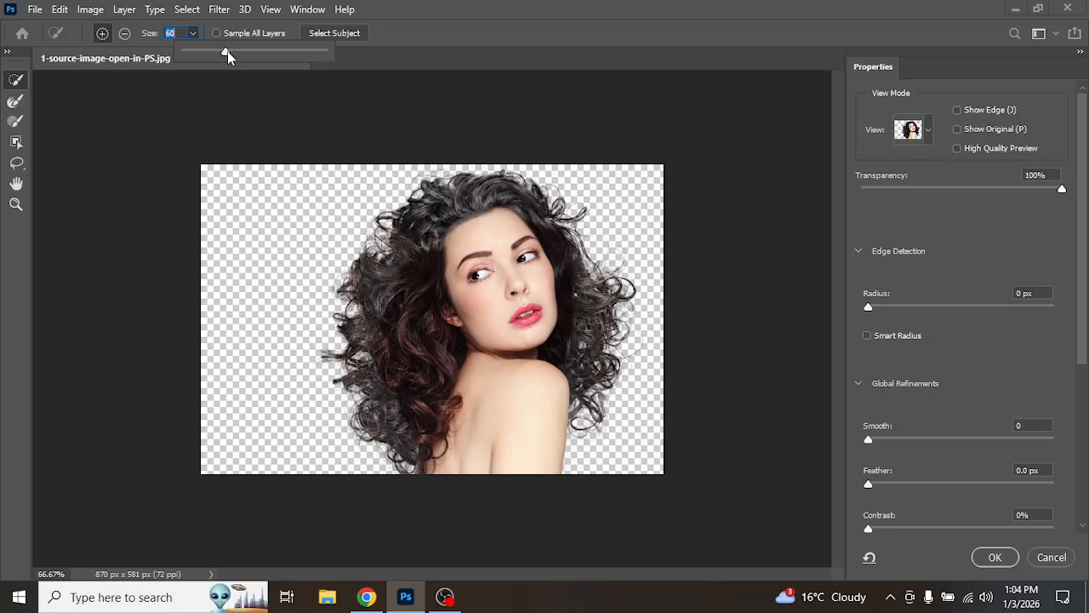
pyautogui.moveTo(410, 449)
pyautogui.mouseDown()
pyautogui.moveTo(383, 412)
pyautogui.moveTo(361, 344)
pyautogui.moveTo(384, 265)
pyautogui.moveTo(426, 223)
pyautogui.moveTo(511, 200)
pyautogui.moveTo(576, 302)
pyautogui.moveTo(571, 366)
pyautogui.moveTo(586, 357)
pyautogui.moveTo(589, 324)
pyautogui.moveTo(565, 279)
pyautogui.mouseUp()
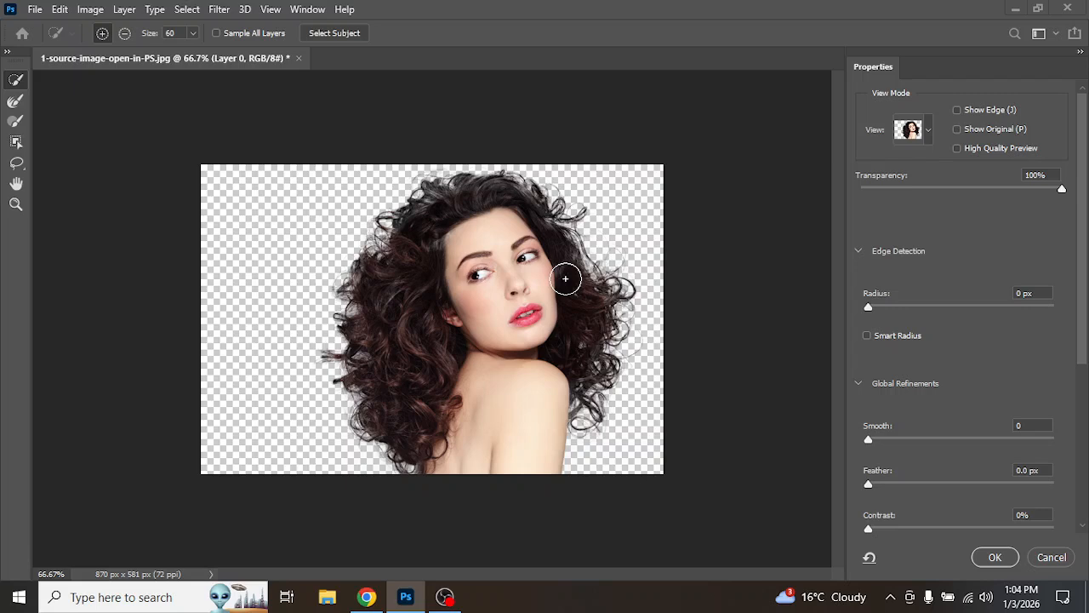
# Step: Switch the preview to the Black & White view mode
pyautogui.click(933, 129)
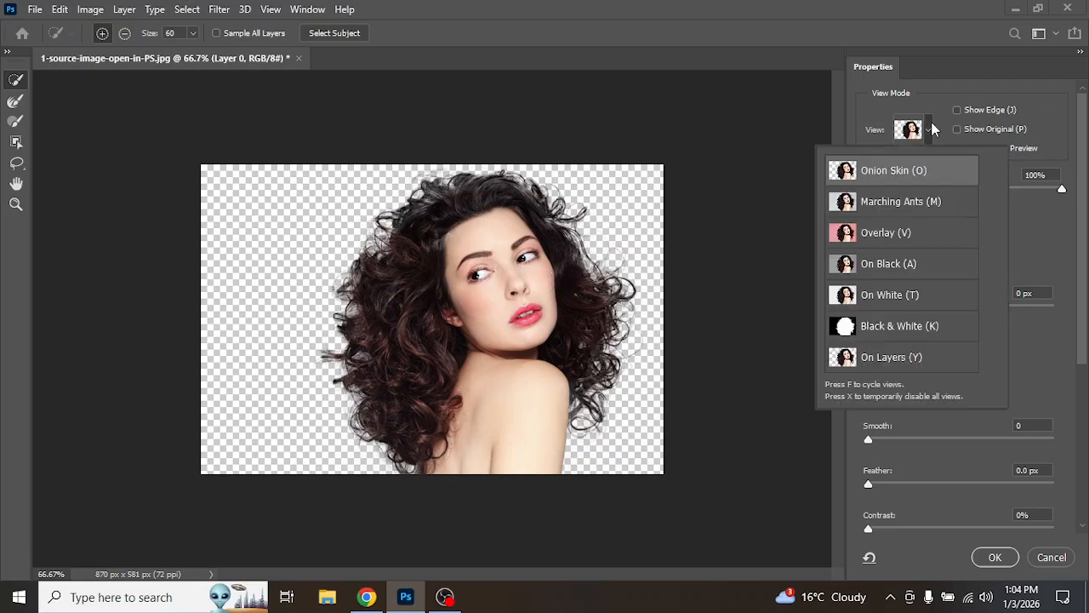
pyautogui.click(906, 334)
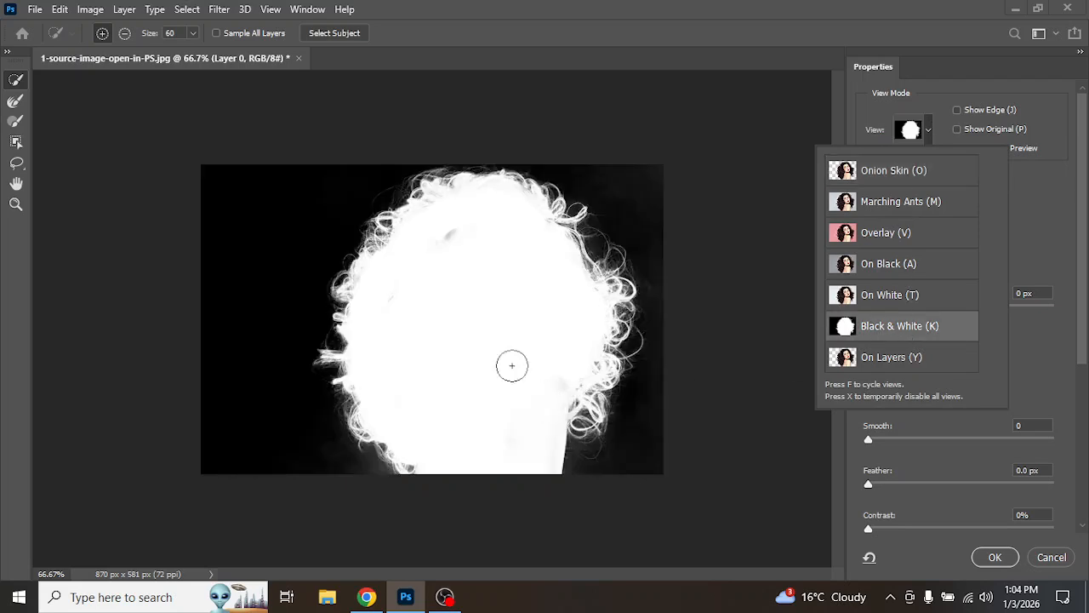
pyautogui.click(442, 238)
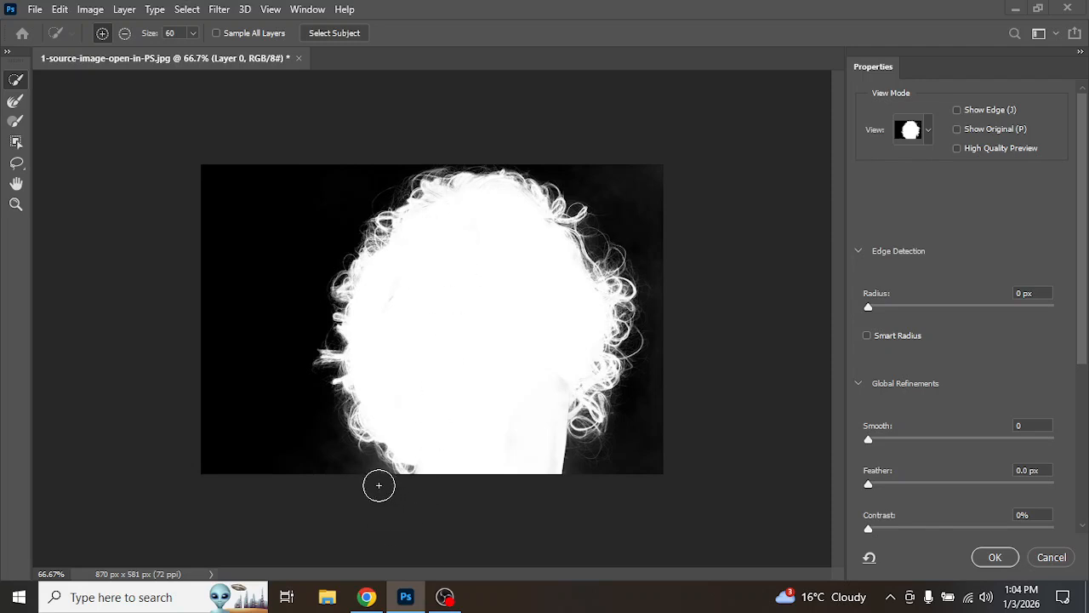
pyautogui.moveTo(344, 461); pyautogui.dragTo(296, 444)
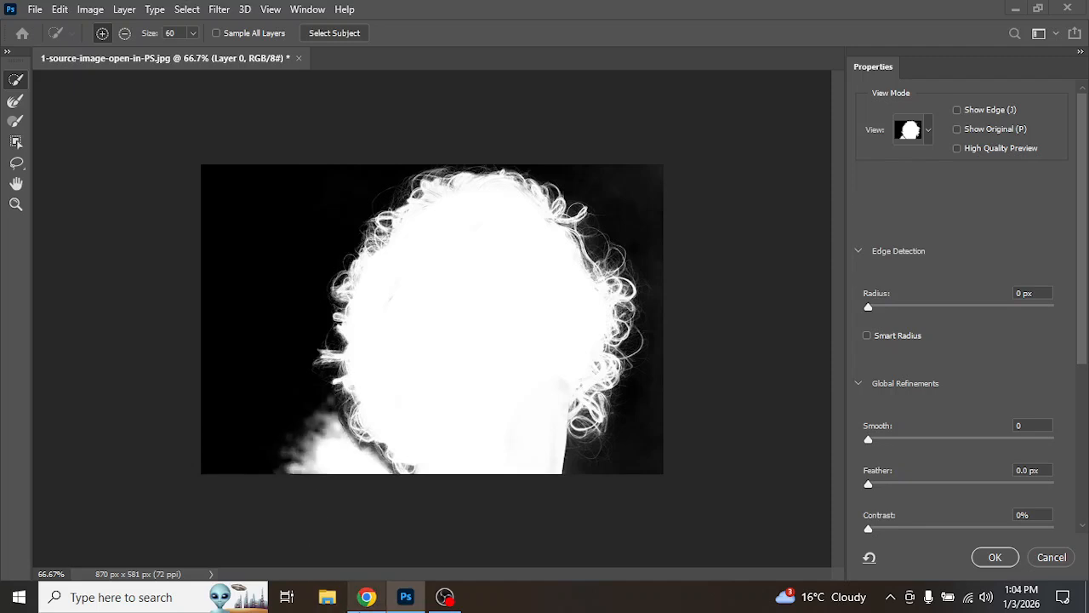
pyautogui.moveTo(366, 597)
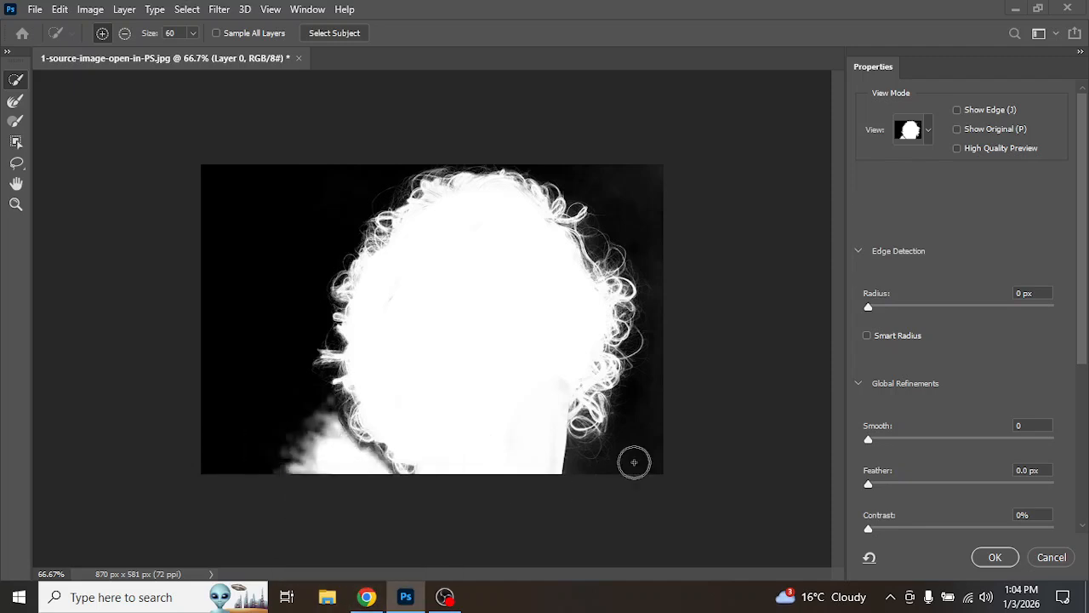
pyautogui.hotkey('ctrl', 'z')
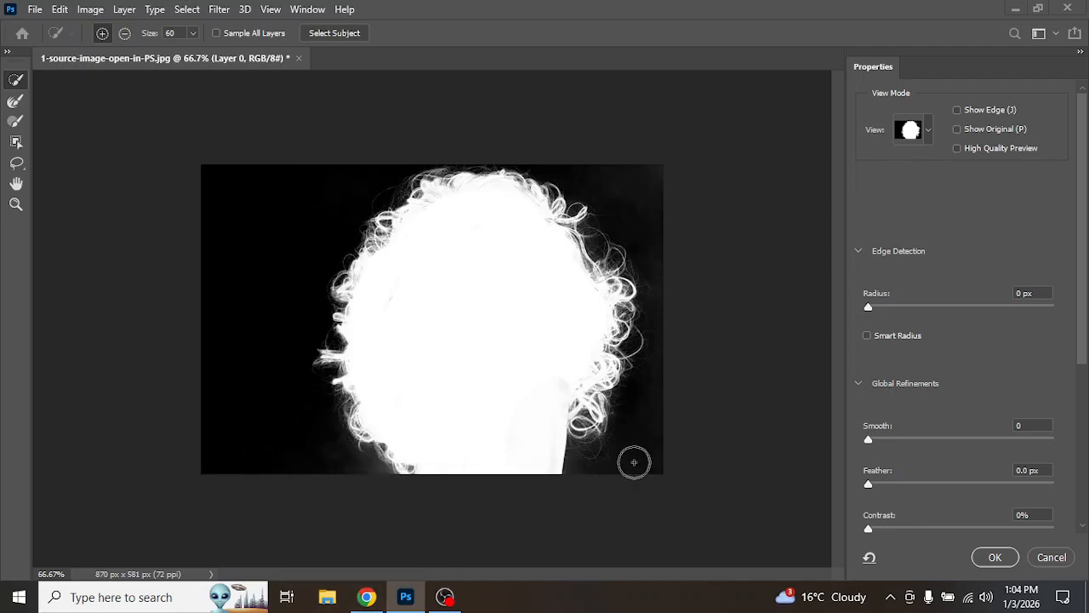
# Step: Paint with the Refine Edge Brush along the lower and right hair edges
pyautogui.click(16, 102)
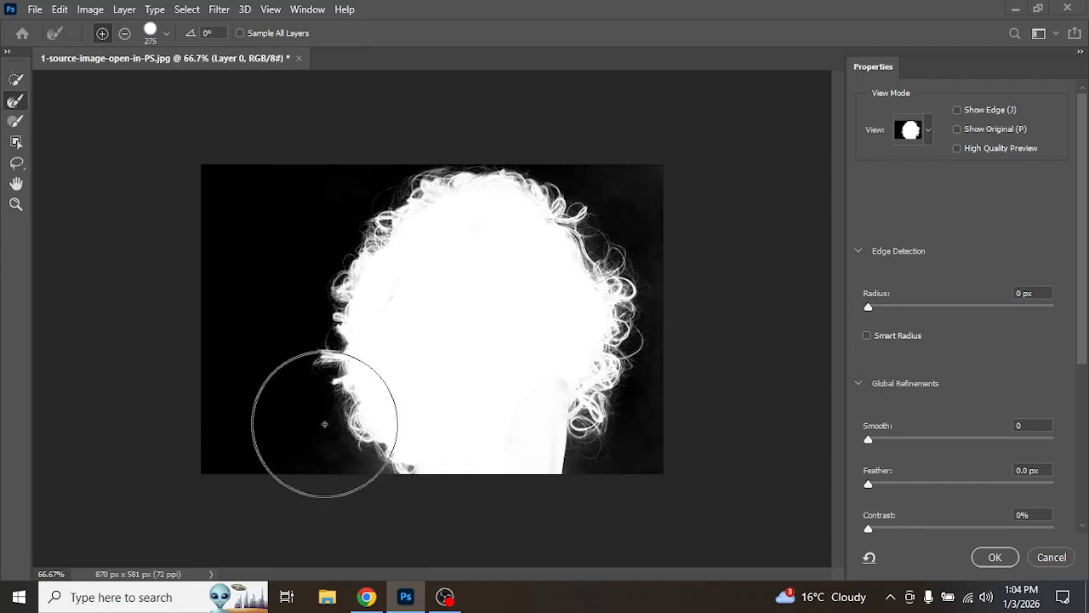
pyautogui.moveTo(348, 466)
pyautogui.mouseDown()
pyautogui.moveTo(358, 475)
pyautogui.moveTo(315, 360)
pyautogui.moveTo(310, 295)
pyautogui.moveTo(348, 208)
pyautogui.moveTo(426, 170)
pyautogui.moveTo(616, 166)
pyautogui.moveTo(633, 209)
pyautogui.moveTo(608, 224)
pyautogui.moveTo(634, 386)
pyautogui.mouseUp()
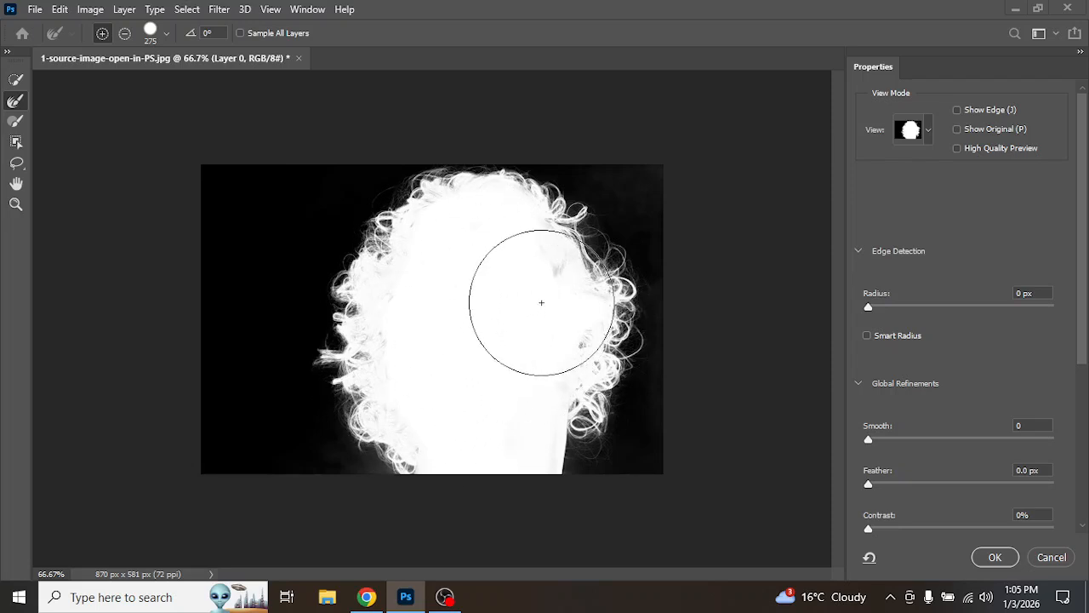
# Step: Apply the Select and Mask refinement as a selection
pyautogui.click(20, 81)
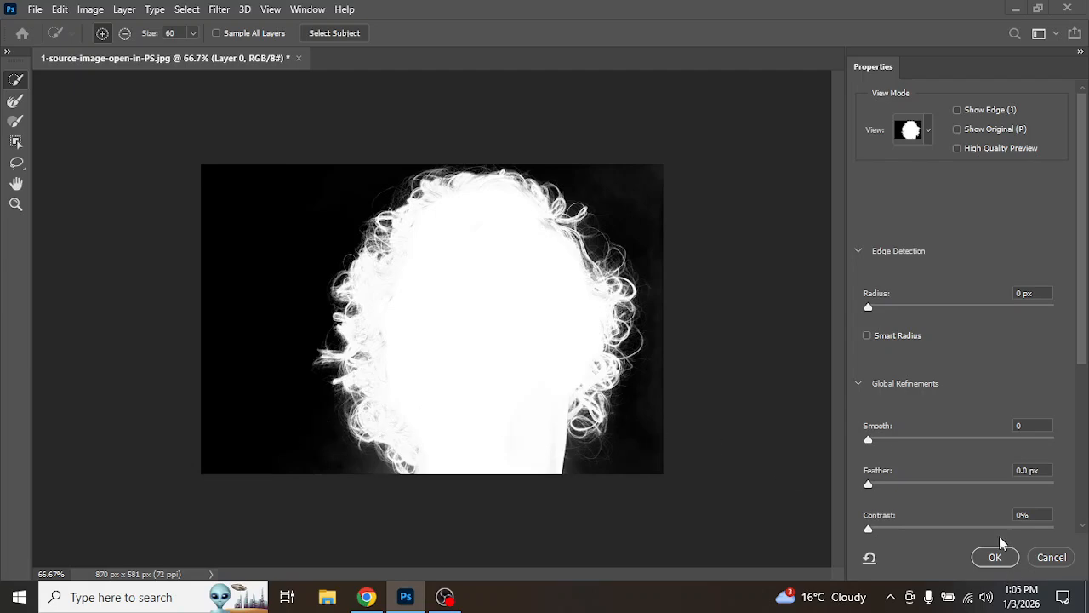
pyautogui.click(994, 557)
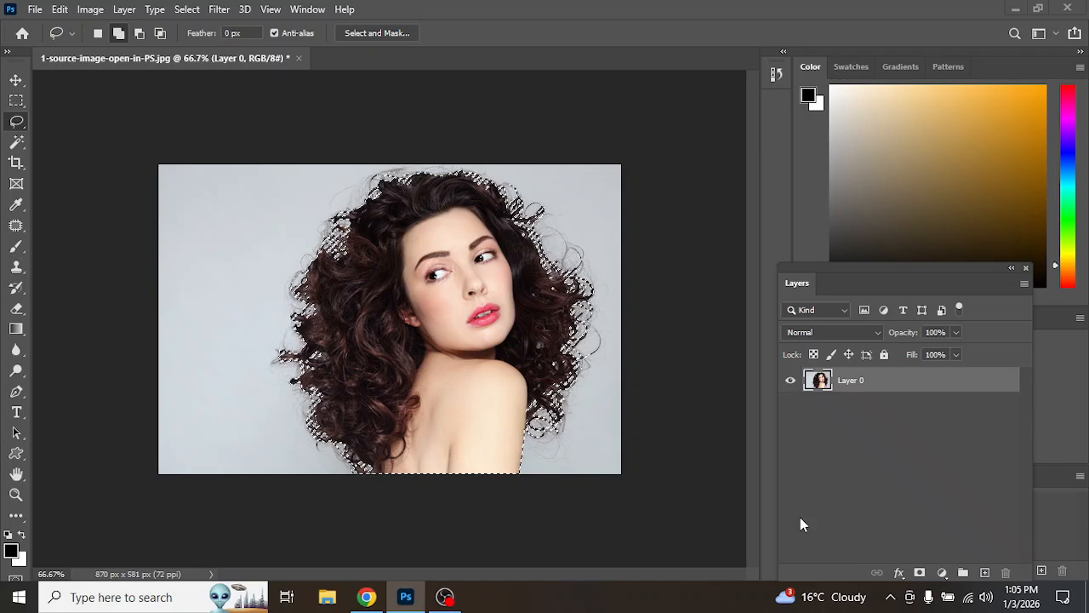
# Step: Copy the selected woman onto a new layer and hide Layer 0
pyautogui.hotkey('ctrl', 'j')
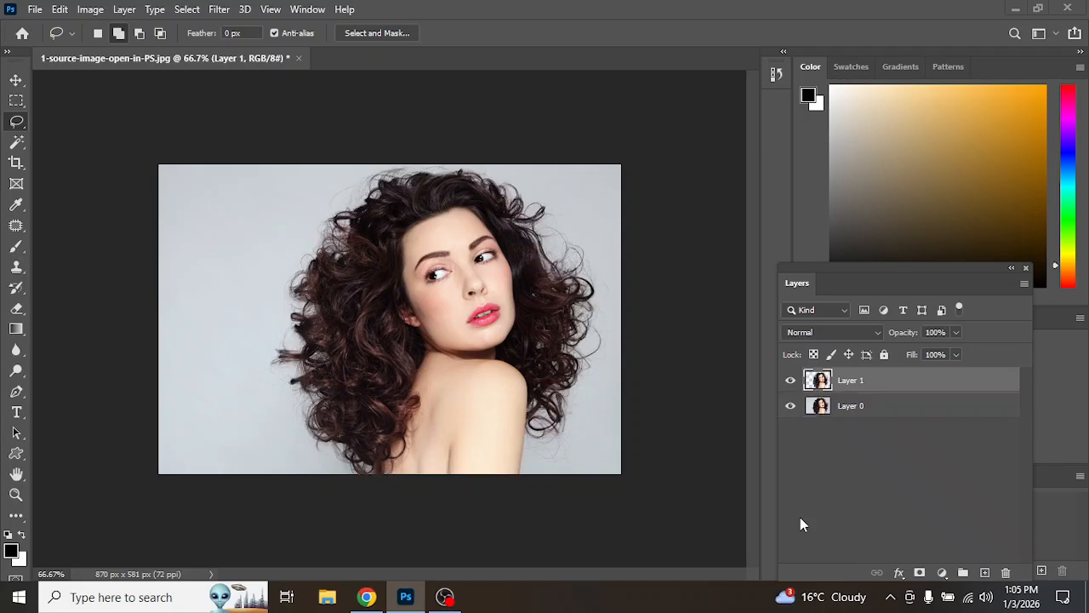
pyautogui.click(791, 406)
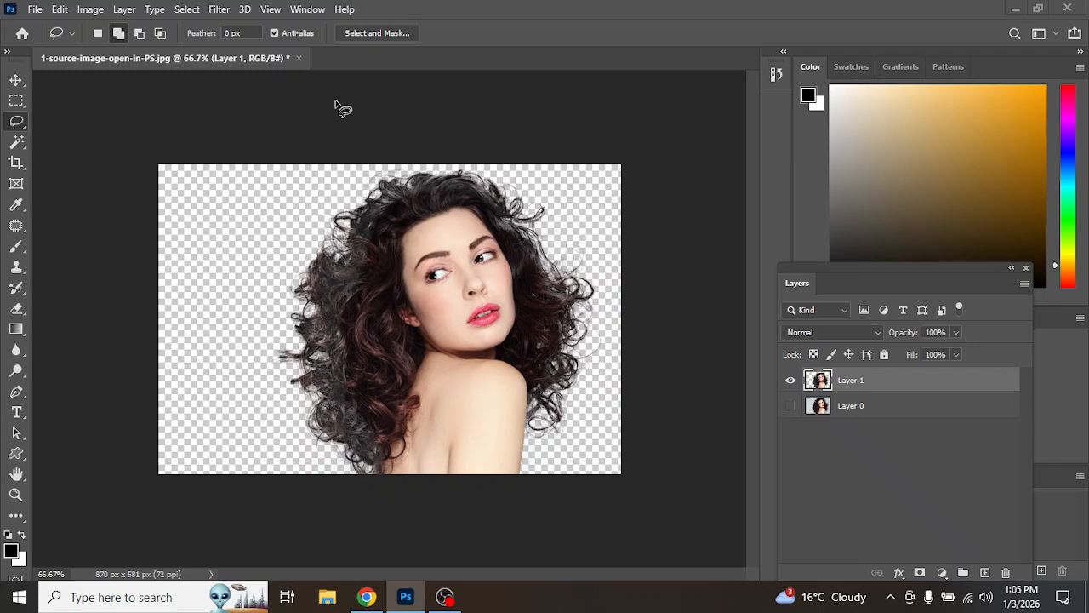
# Step: Close the woman document without saving and open 0M6A4545.JPG from the Downloads folder
pyautogui.click(298, 59)
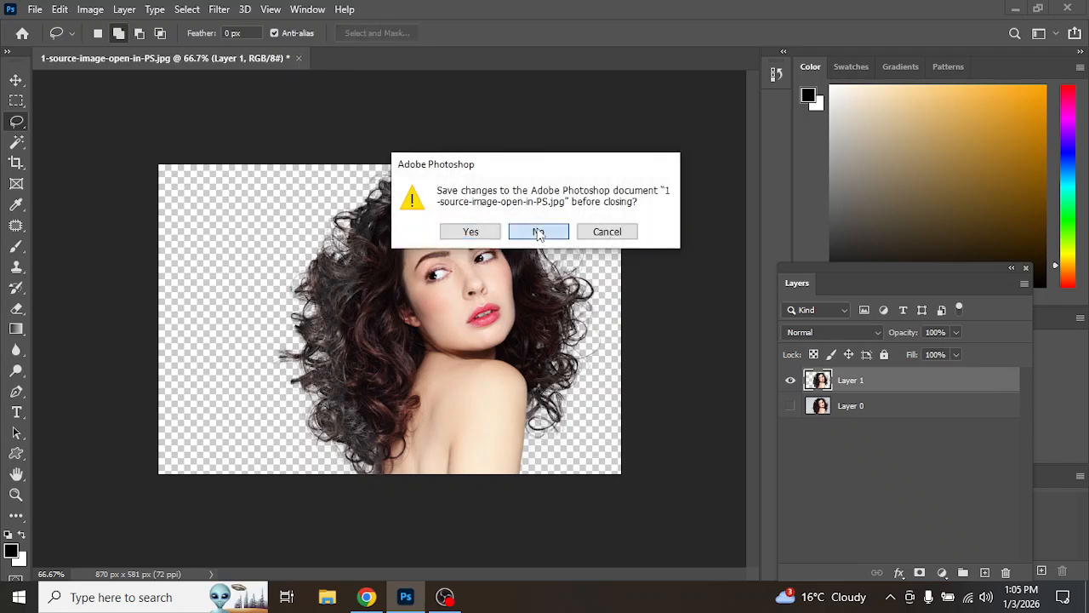
pyautogui.click(538, 234)
pyautogui.click(45, 211)
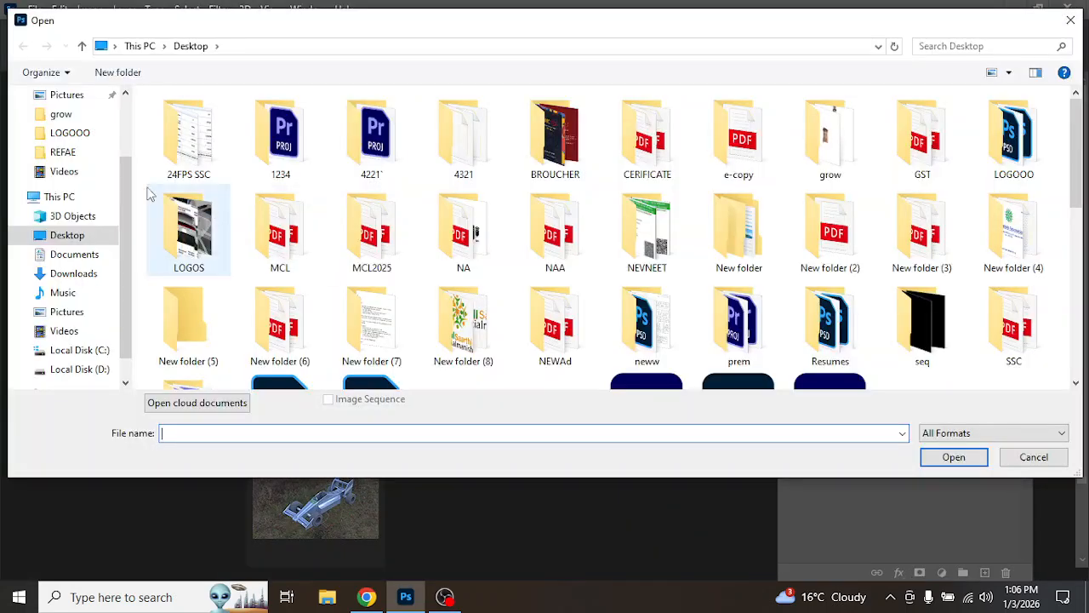
pyautogui.click(73, 146)
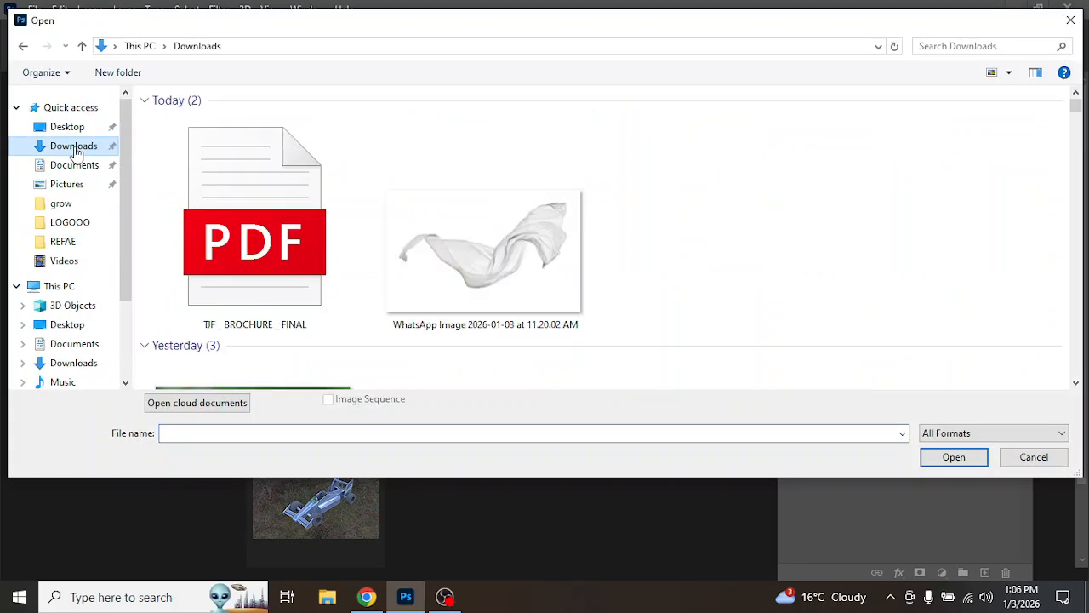
pyautogui.scroll(-5, 545, 269)
pyautogui.click(964, 315)
pyautogui.doubleClick(964, 311)
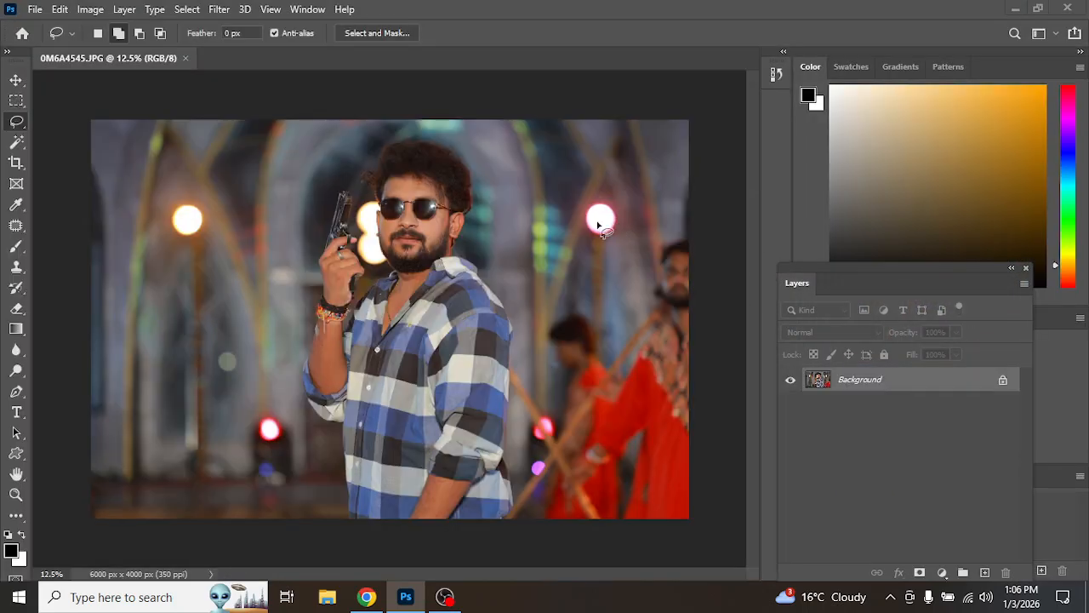
# Step: Zoom in to examine the man's curly hair edges against the blurred background, then zoom back out
pyautogui.press('z')
pyautogui.click(401, 132)
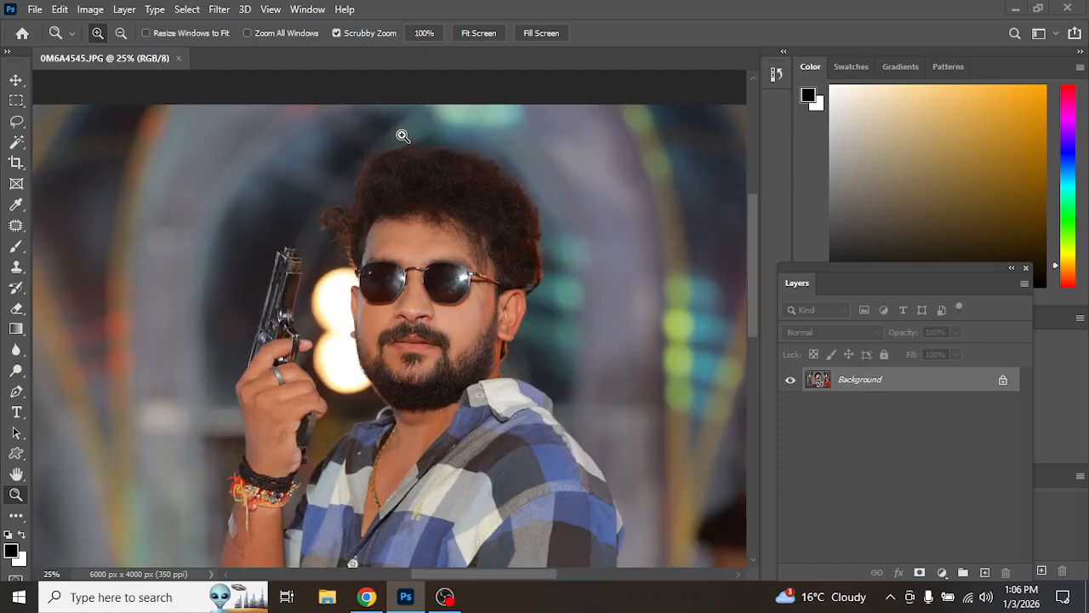
pyautogui.click(401, 134)
pyautogui.click(403, 136)
pyautogui.click(403, 136)
pyautogui.press('l')
pyautogui.moveTo(548, 210); pyautogui.dragTo(292, 224)
pyautogui.moveTo(622, 332)
pyautogui.mouseDown()
pyautogui.moveTo(528, 195)
pyautogui.moveTo(634, 341)
pyautogui.mouseUp()
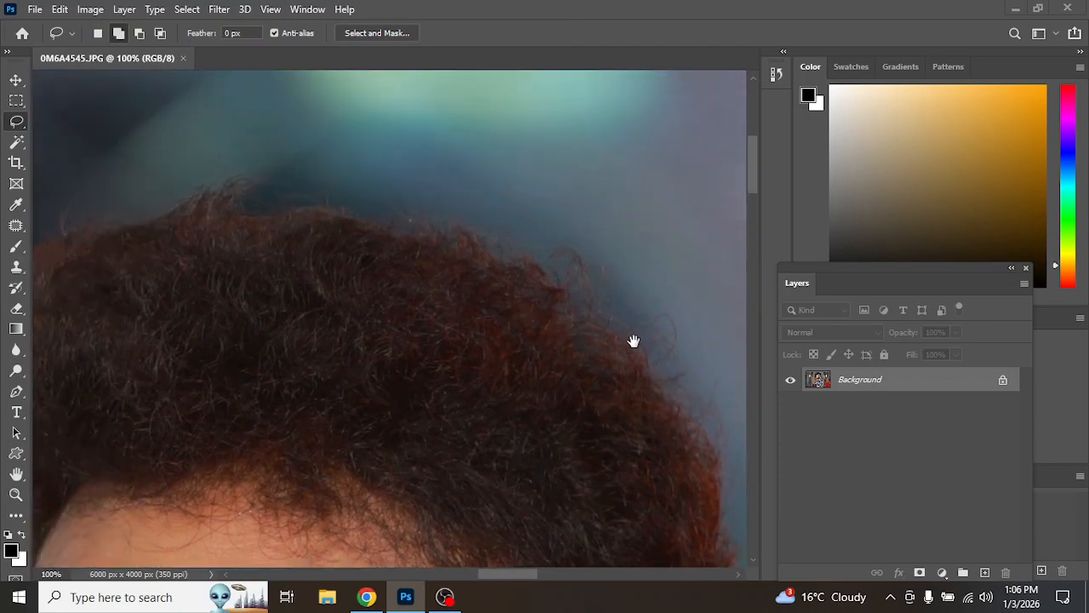
pyautogui.press('z')
pyautogui.keyDown('alt'); pyautogui.click(471, 230); pyautogui.keyUp('alt')
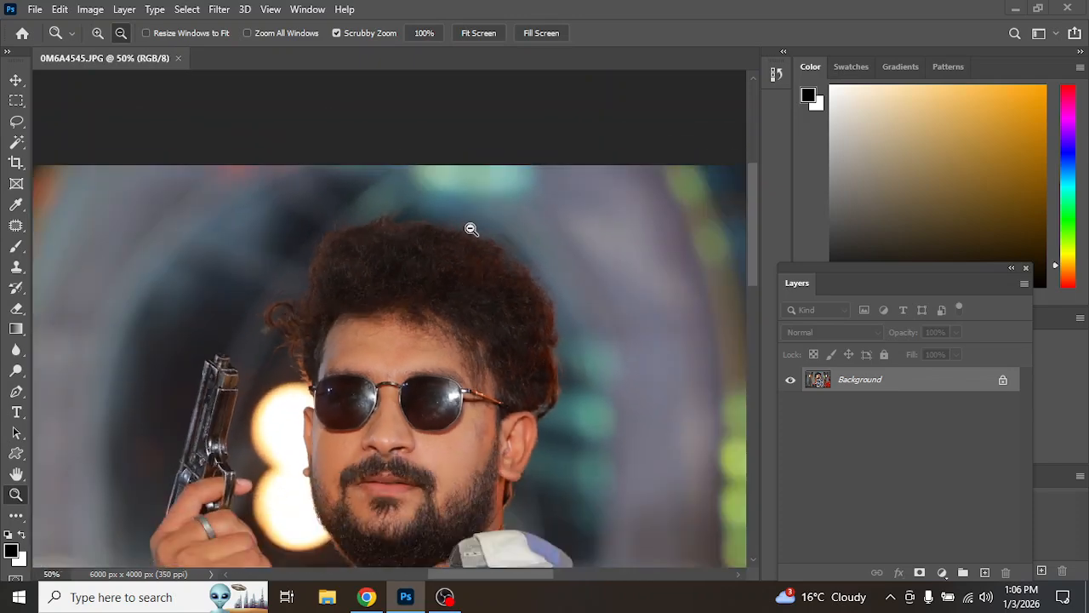
pyautogui.keyDown('alt'); pyautogui.click(471, 231); pyautogui.keyUp('alt')
pyautogui.keyDown('alt'); pyautogui.click(471, 236); pyautogui.keyUp('alt')
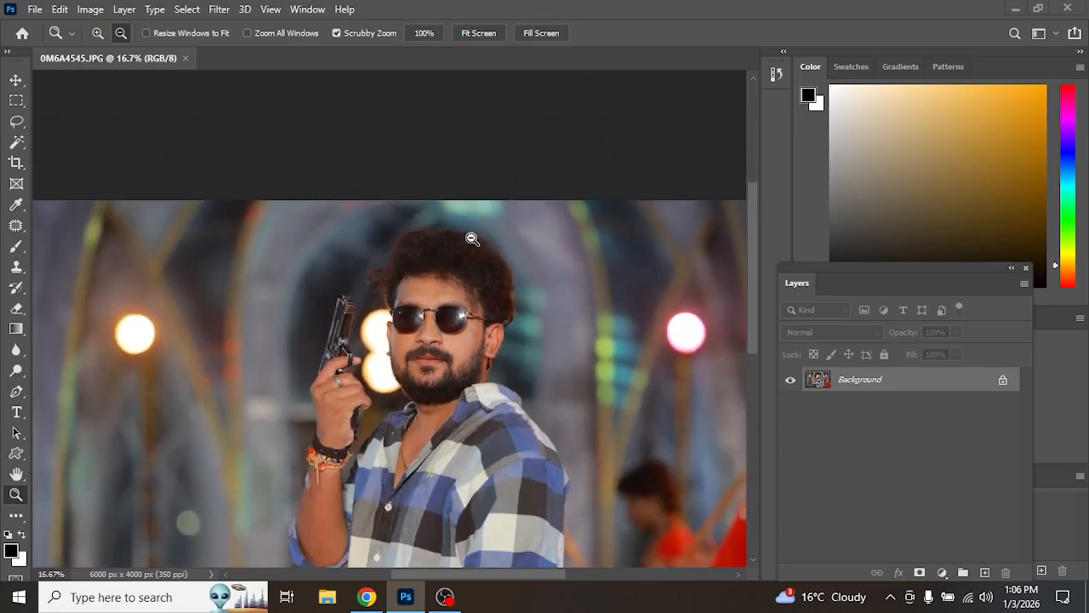
pyautogui.keyDown('alt'); pyautogui.click(471, 236); pyautogui.keyUp('alt')
# Step: Unlock the Background layer and lasso a rough outline around the man for Select and Mask
pyautogui.press('l')
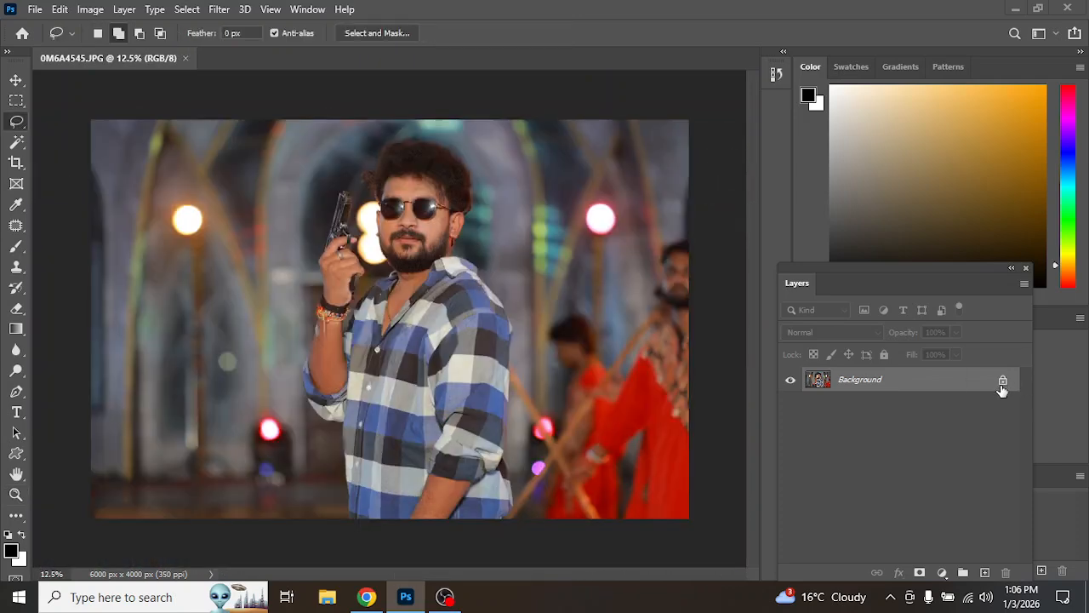
pyautogui.click(1003, 382)
pyautogui.moveTo(525, 517)
pyautogui.mouseDown()
pyautogui.moveTo(516, 291)
pyautogui.moveTo(486, 222)
pyautogui.moveTo(482, 138)
pyautogui.moveTo(427, 110)
pyautogui.moveTo(404, 115)
pyautogui.moveTo(295, 185)
pyautogui.moveTo(277, 352)
pyautogui.moveTo(290, 413)
pyautogui.moveTo(318, 431)
pyautogui.moveTo(335, 531)
pyautogui.moveTo(525, 564)
pyautogui.mouseUp()
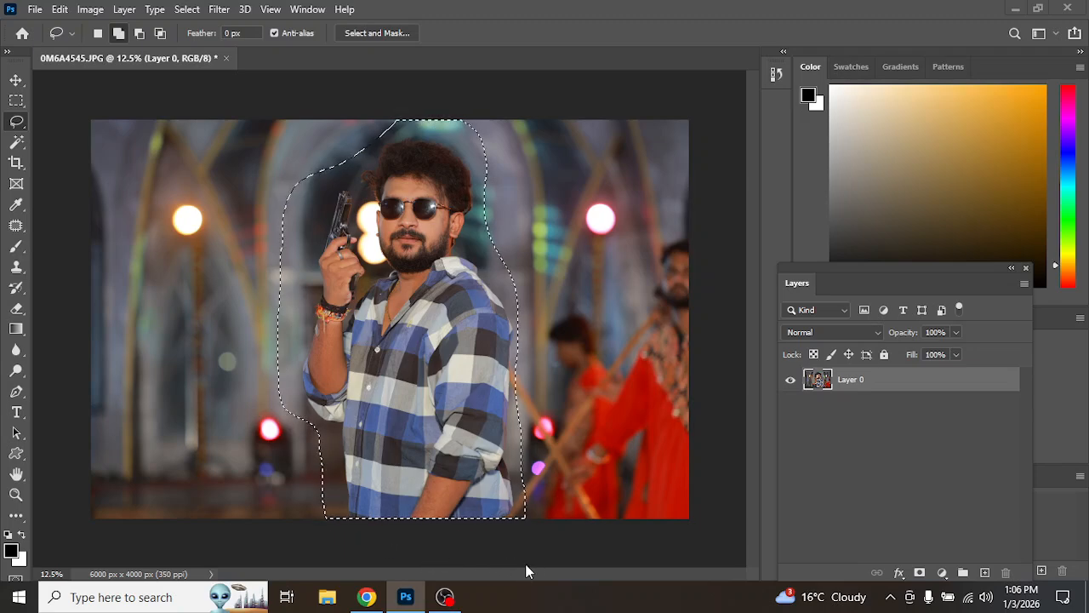
pyautogui.click(376, 32)
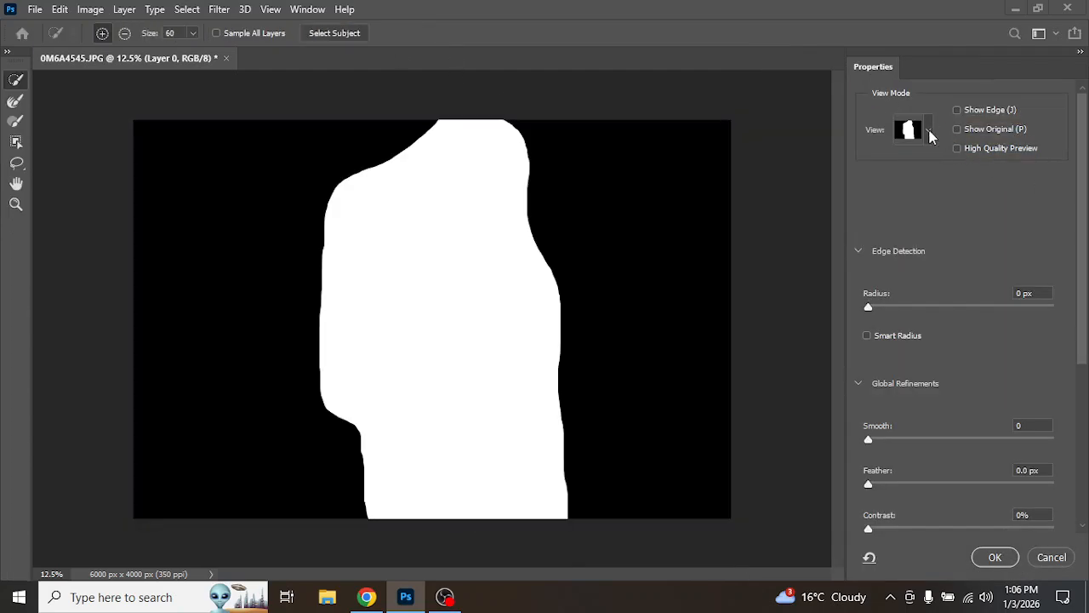
# Step: Switch the preview to Onion Skin and paint with the Refine Edge Brush along the man's left edge
pyautogui.click(930, 132)
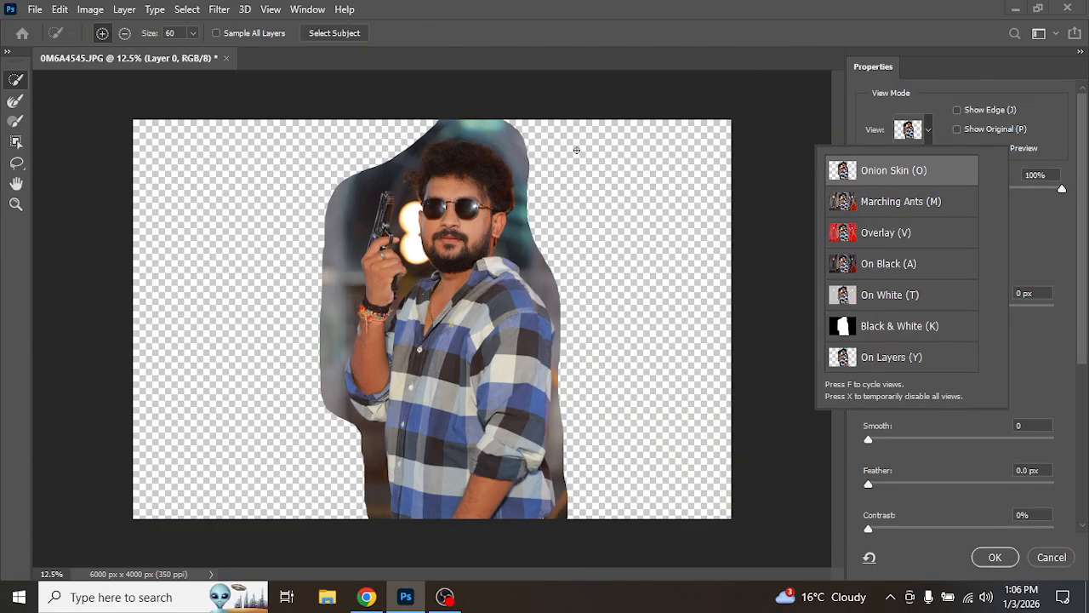
pyautogui.click(1067, 242)
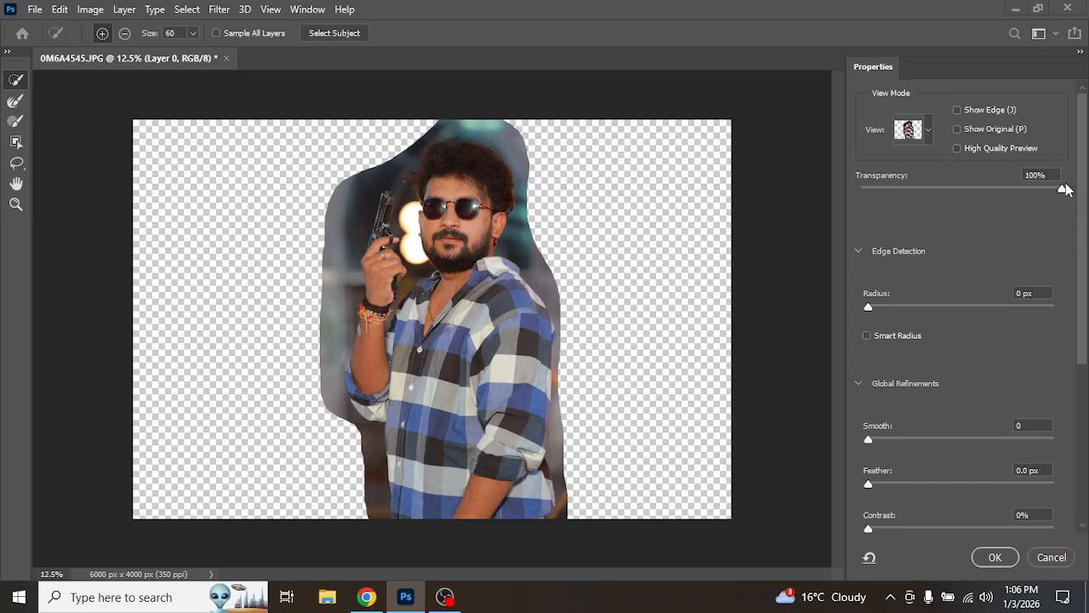
pyautogui.click(14, 103)
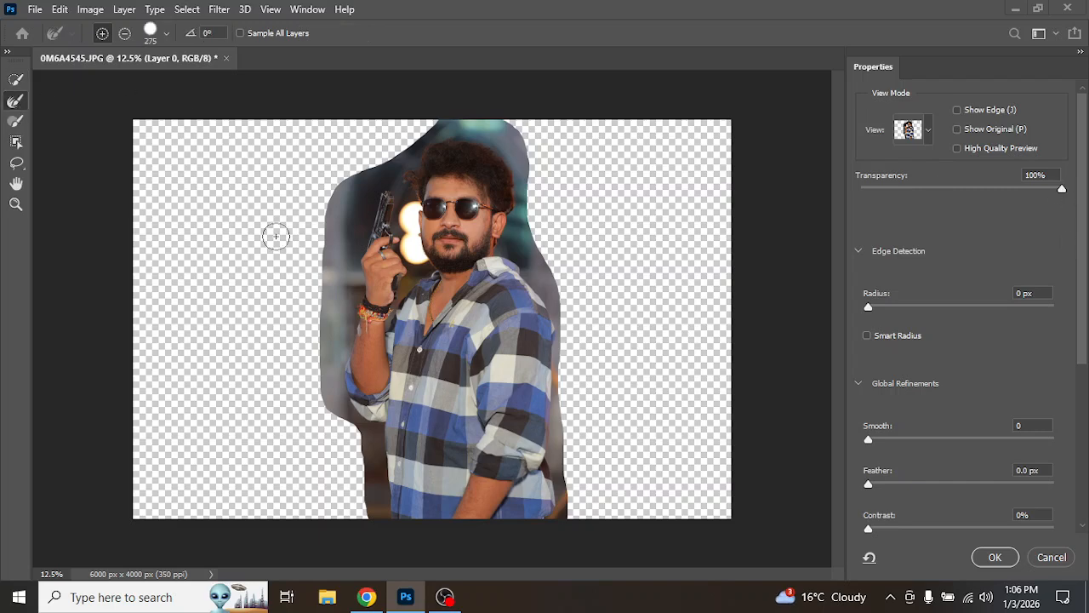
pyautogui.moveTo(343, 304)
pyautogui.mouseDown()
pyautogui.moveTo(339, 176)
pyautogui.moveTo(327, 289)
pyautogui.moveTo(338, 408)
pyautogui.moveTo(327, 340)
pyautogui.moveTo(375, 443)
pyautogui.moveTo(382, 530)
pyautogui.moveTo(564, 511)
pyautogui.moveTo(565, 411)
pyautogui.mouseUp()
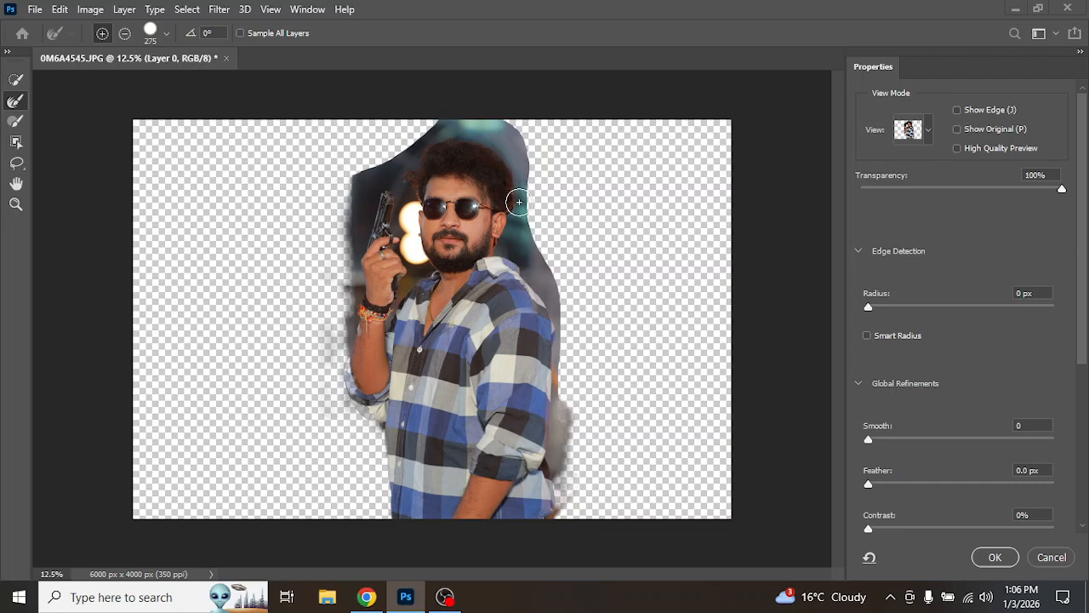
# Step: Enlarge the Refine Edge Brush to 700 and paint along the man's hair top and the gun edge
pyautogui.moveTo(517, 200)
pyautogui.mouseDown()
pyautogui.moveTo(510, 149)
pyautogui.moveTo(492, 132)
pyautogui.moveTo(461, 129)
pyautogui.moveTo(412, 146)
pyautogui.moveTo(360, 182)
pyautogui.moveTo(354, 202)
pyautogui.mouseUp()
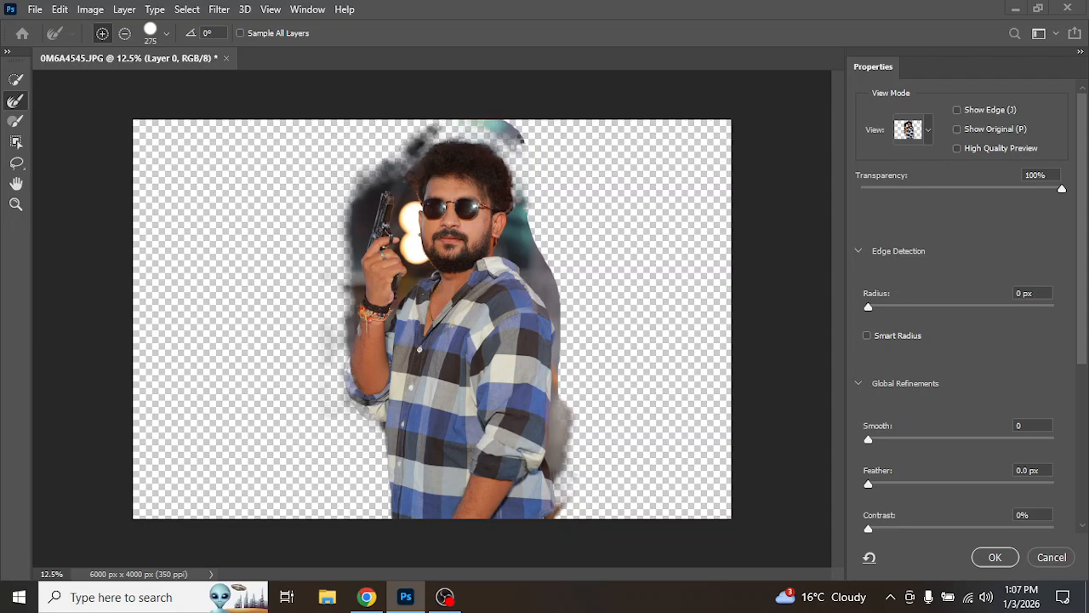
pyautogui.press(']')
pyautogui.press(']')
pyautogui.press(']')
pyautogui.press(']')
pyautogui.press(']')
pyautogui.moveTo(558, 172)
pyautogui.mouseDown()
pyautogui.moveTo(540, 141)
pyautogui.moveTo(463, 97)
pyautogui.moveTo(401, 116)
pyautogui.moveTo(363, 162)
pyautogui.moveTo(366, 189)
pyautogui.mouseUp()
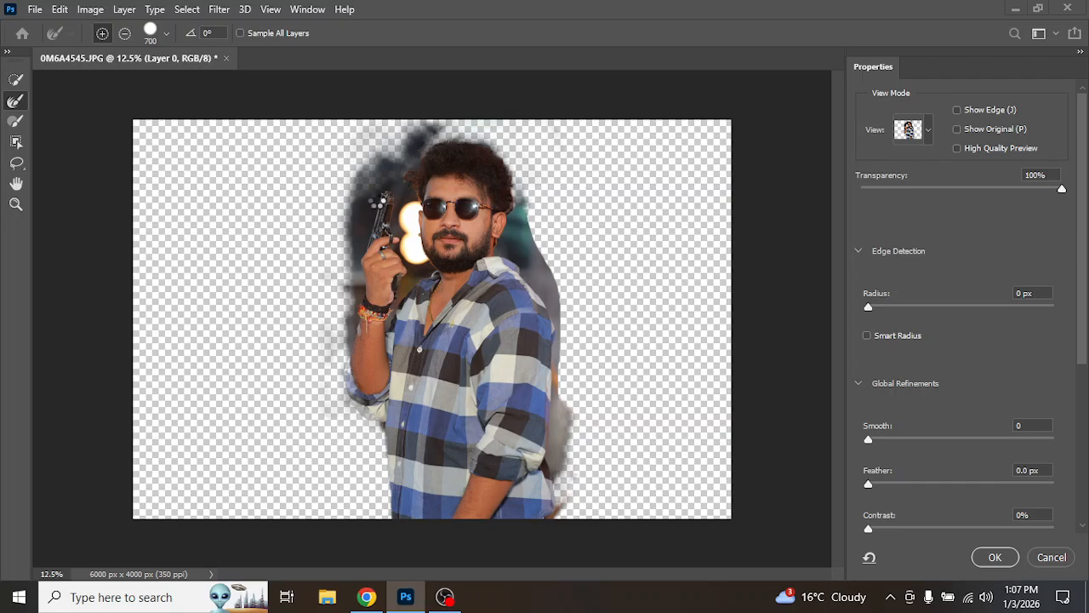
pyautogui.moveTo(377, 201); pyautogui.dragTo(369, 205)
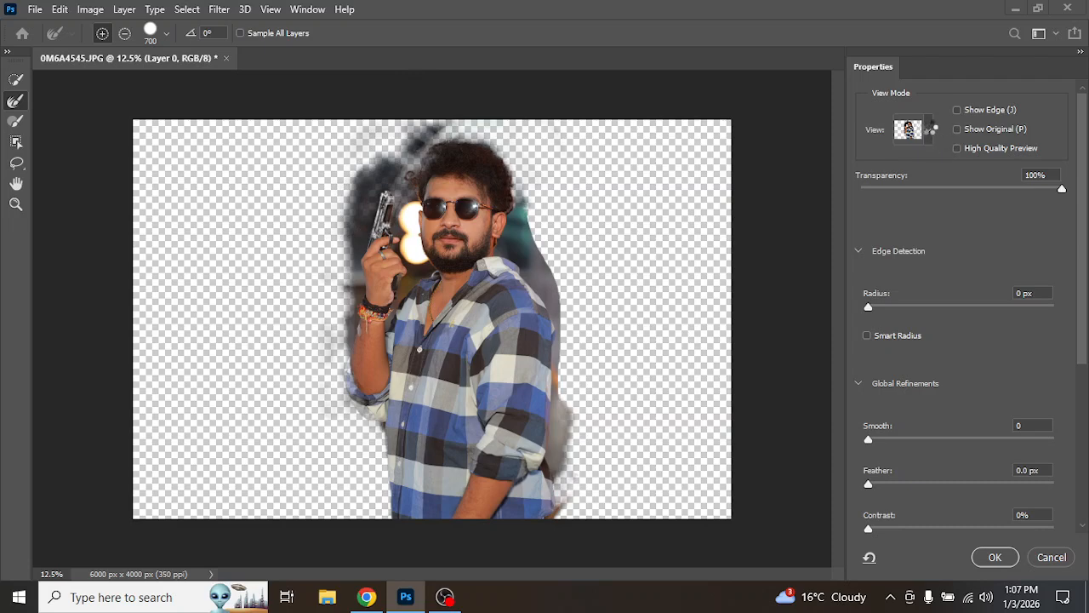
# Step: Preview the mask in Black & White view, return to Onion Skin, brush over the gun again, and cancel Select and Mask
pyautogui.click(930, 130)
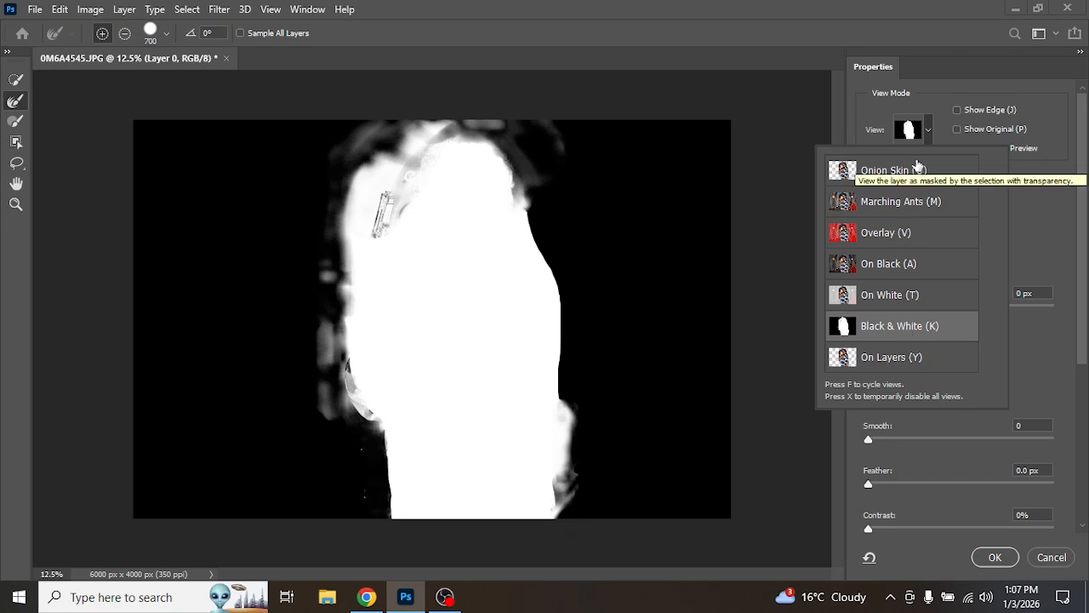
pyautogui.click(895, 175)
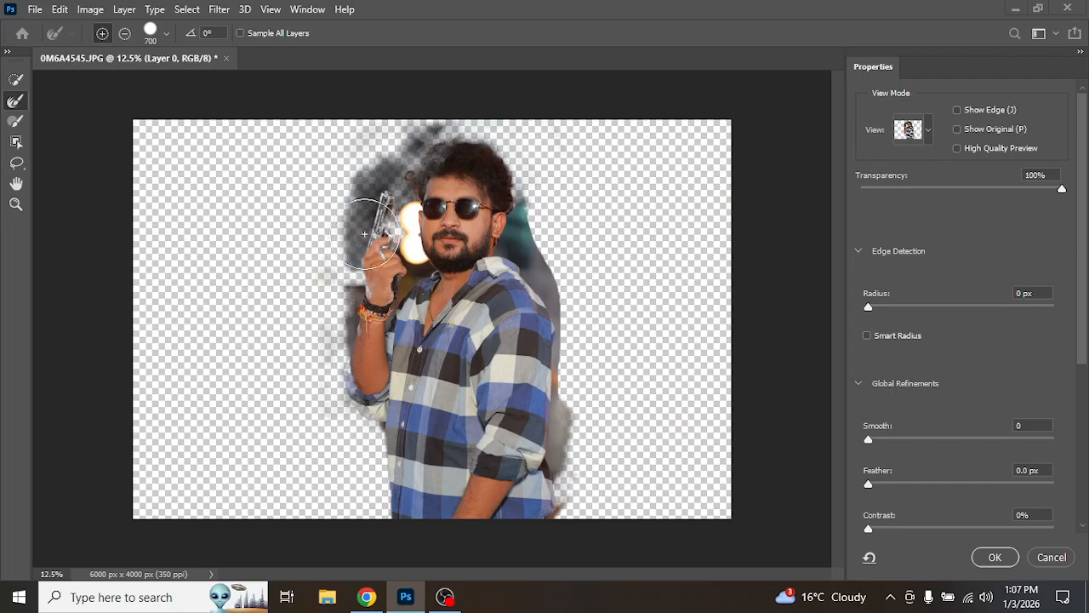
pyautogui.moveTo(367, 212); pyautogui.dragTo(416, 120)
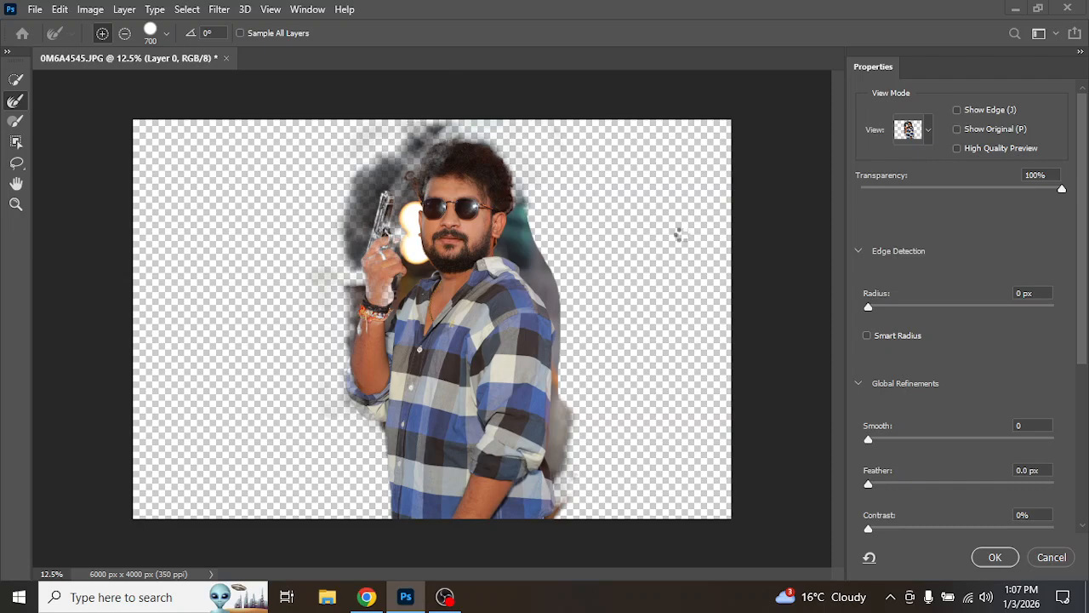
pyautogui.click(1058, 557)
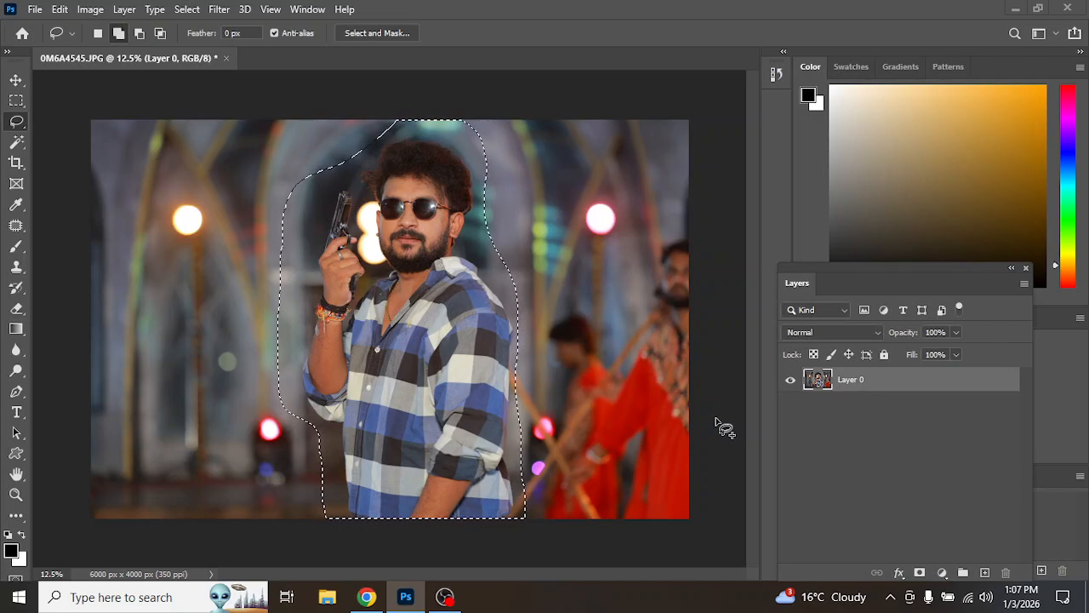
# Step: Deselect the lasso selection and switch to OBS Studio
pyautogui.hotkey('ctrl', 'd')
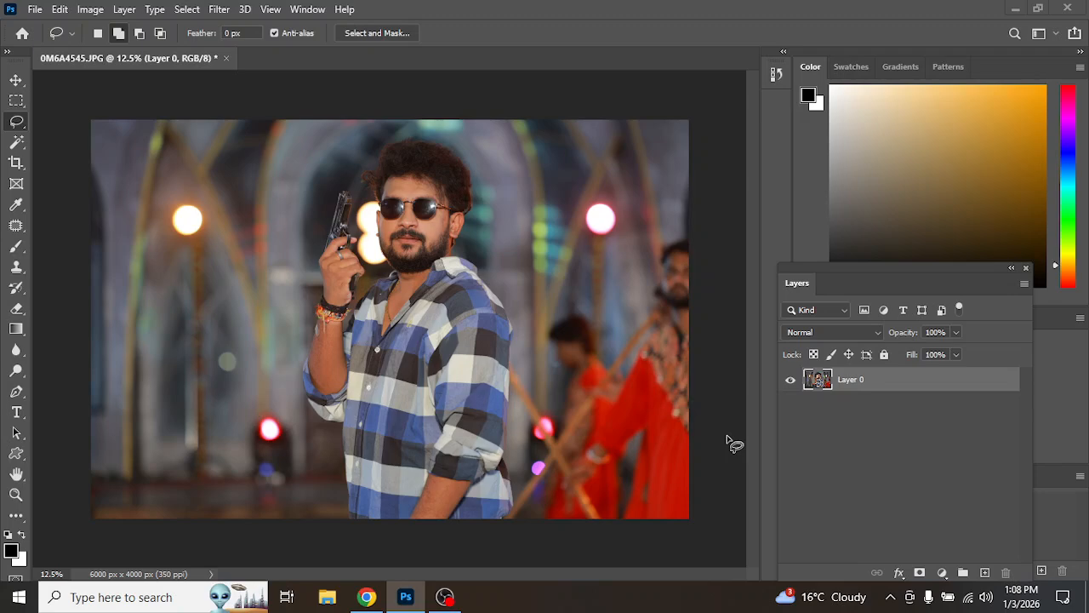
pyautogui.moveTo(457, 603)
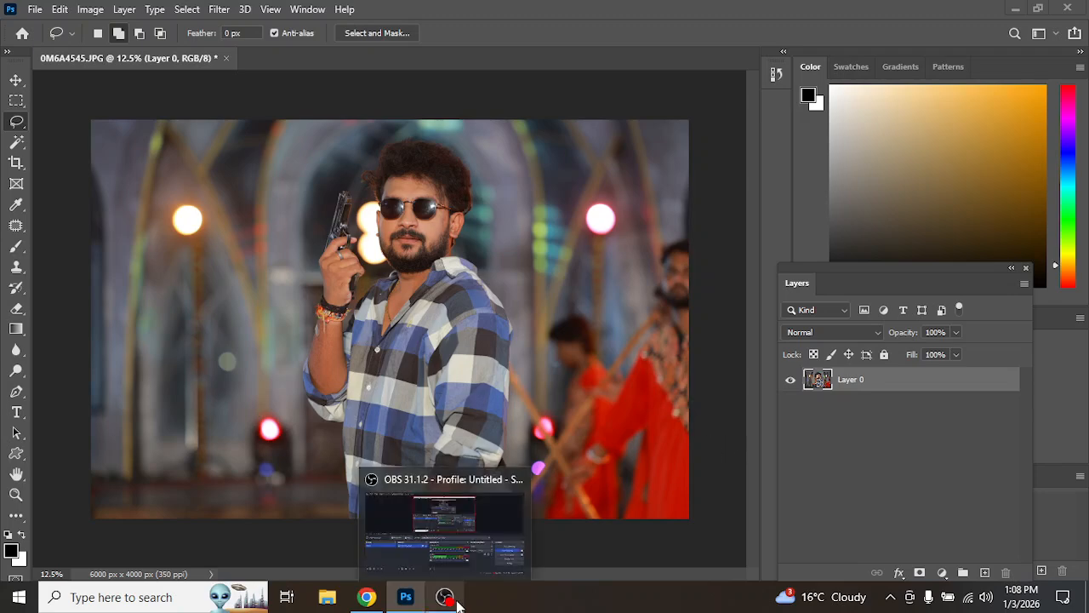
pyautogui.click(458, 602)
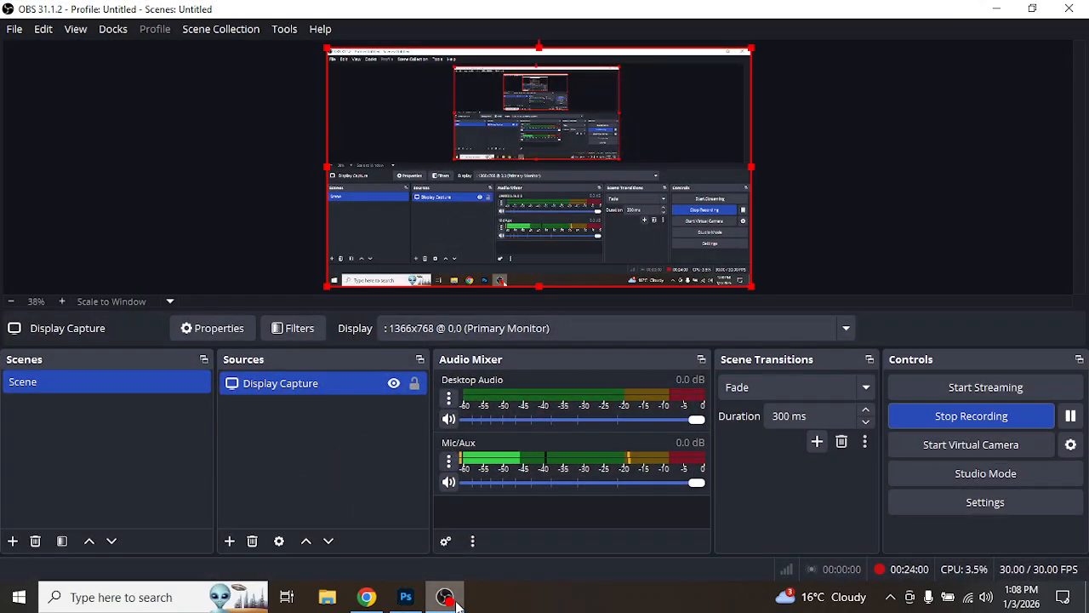